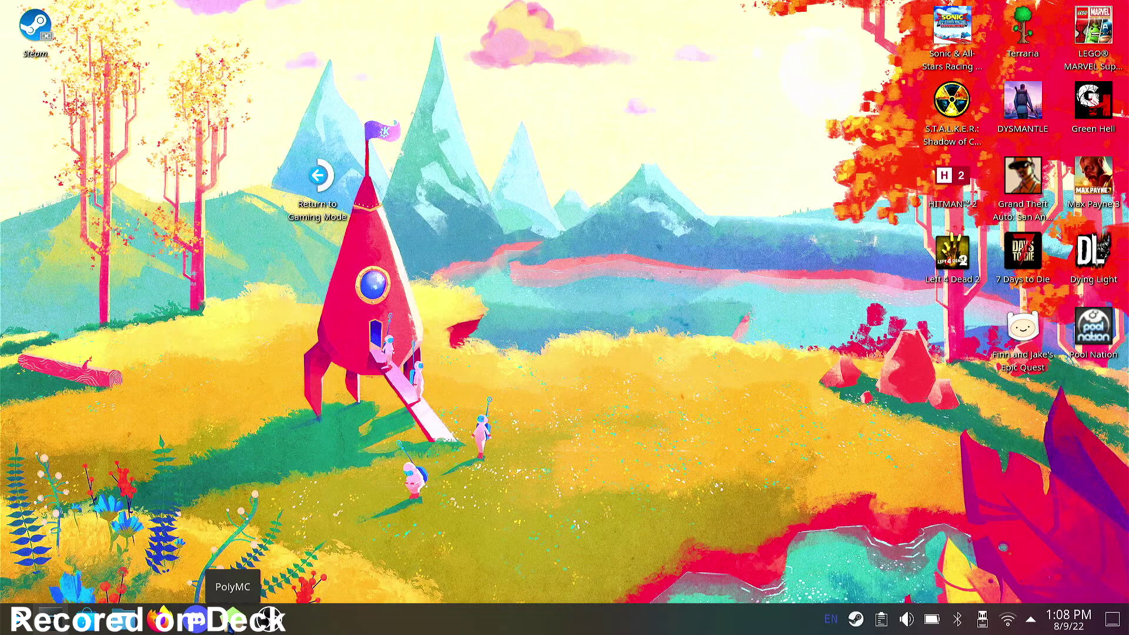
Step: Open Discover and search for 'poly mc' using the on-screen keyboard
click(87, 617)
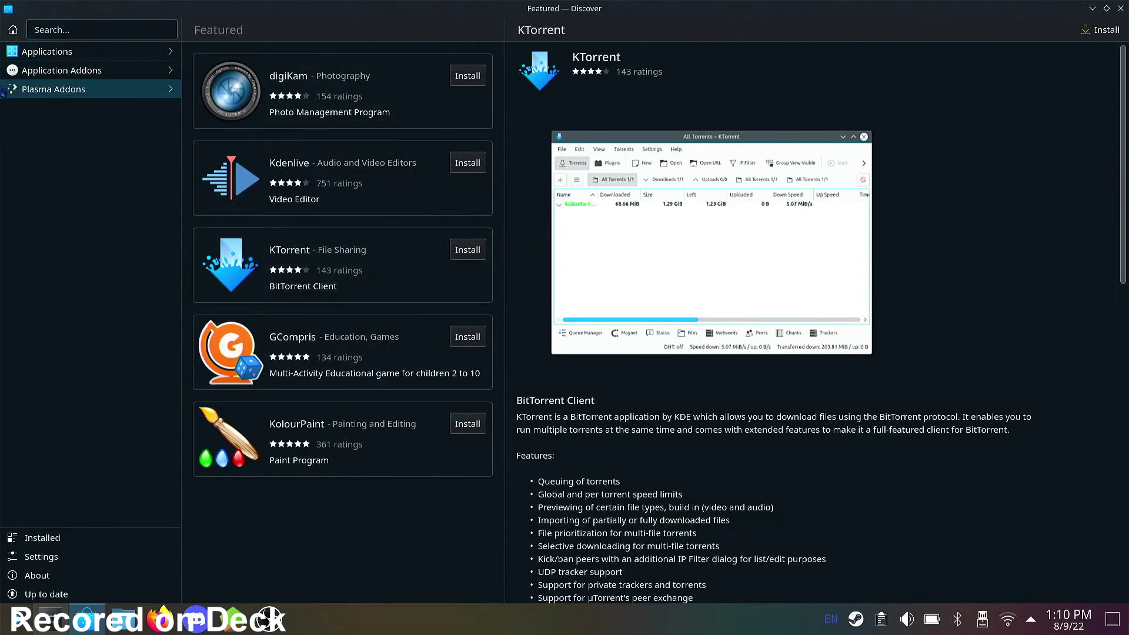
click(78, 28)
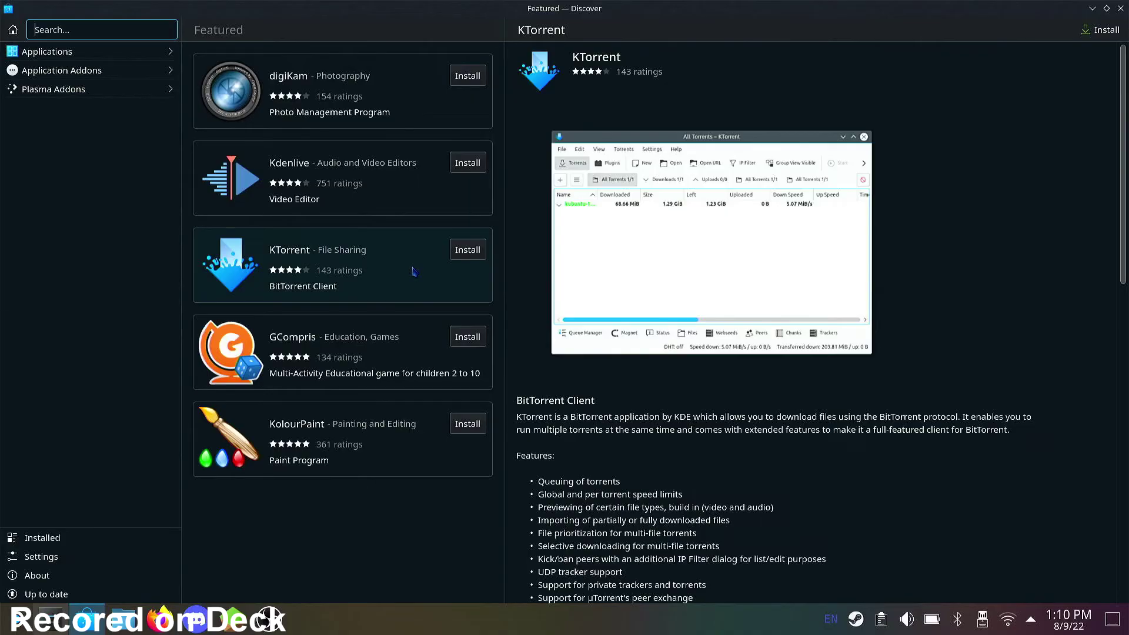
key(super+x)
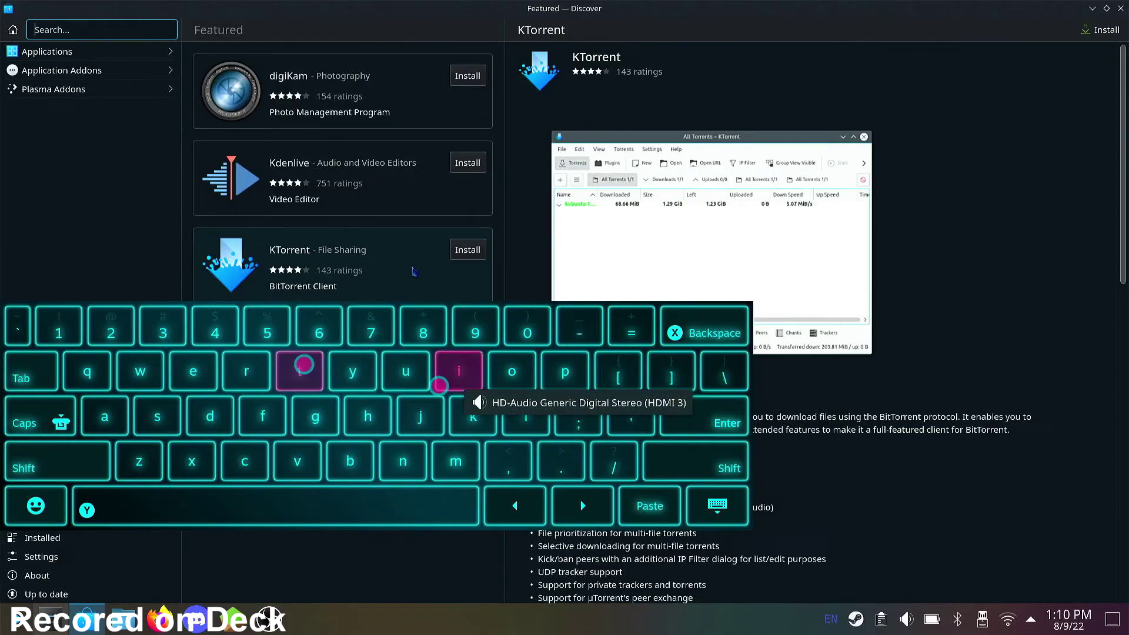
text(po)
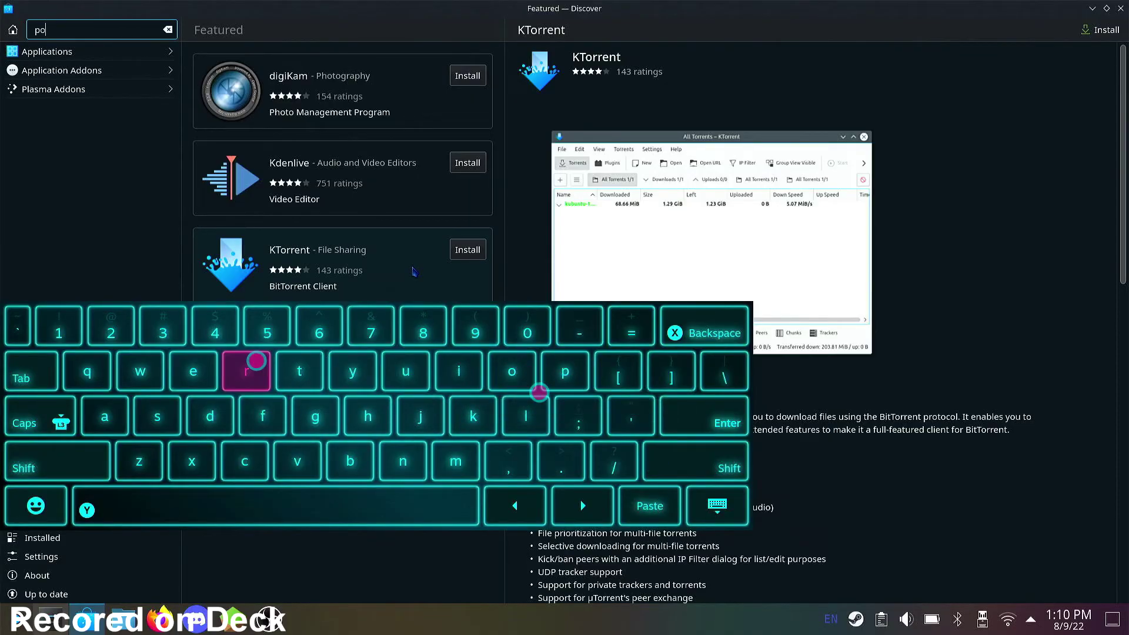
text(ly )
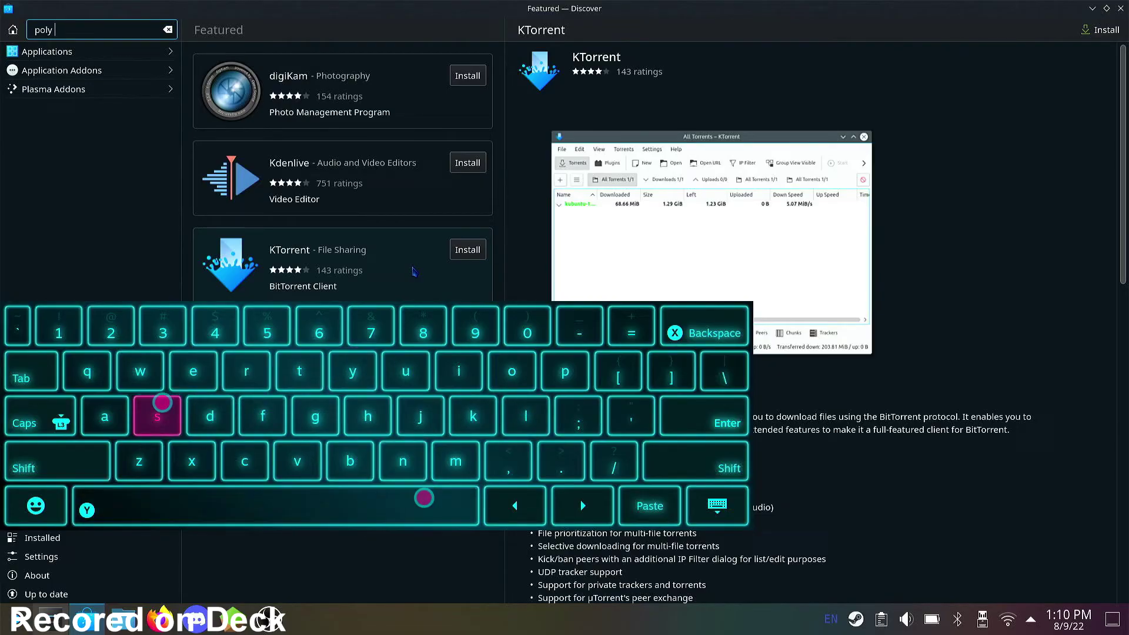
text(m)
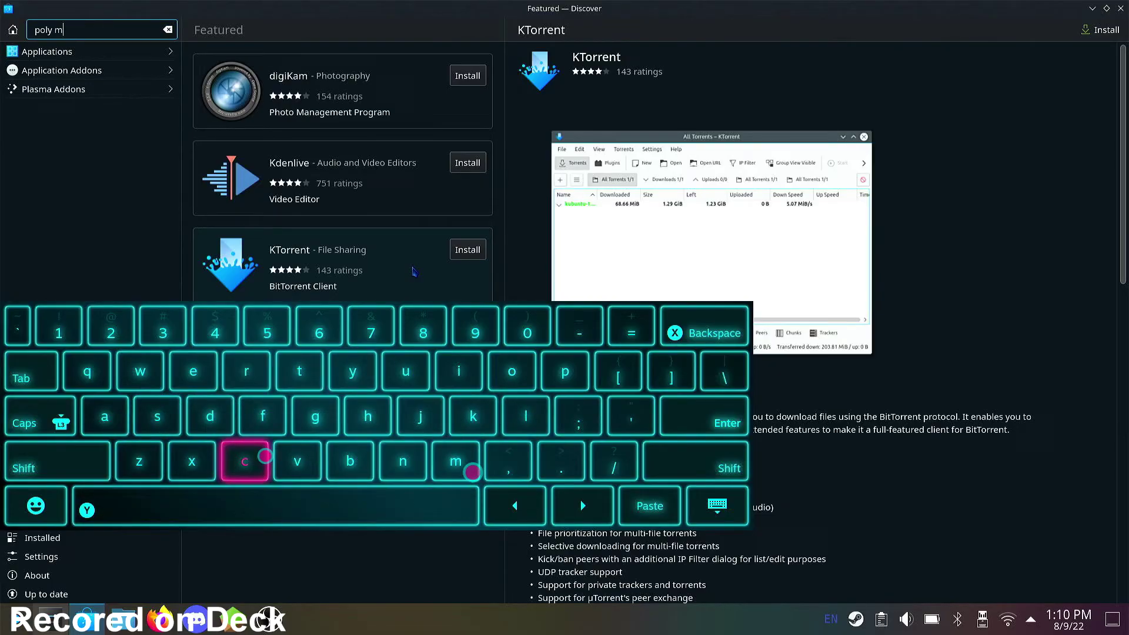
text(c)
key(Return)
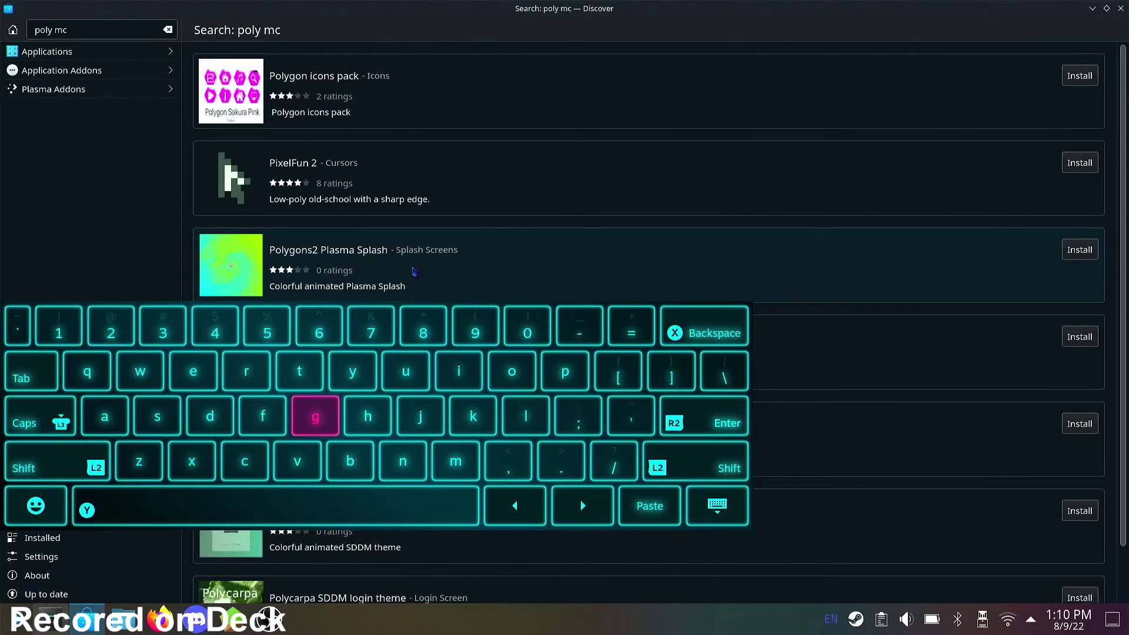
key(Escape)
Step: Correct the search to 'polymc' so PolyMC shows as installed
click(57, 30)
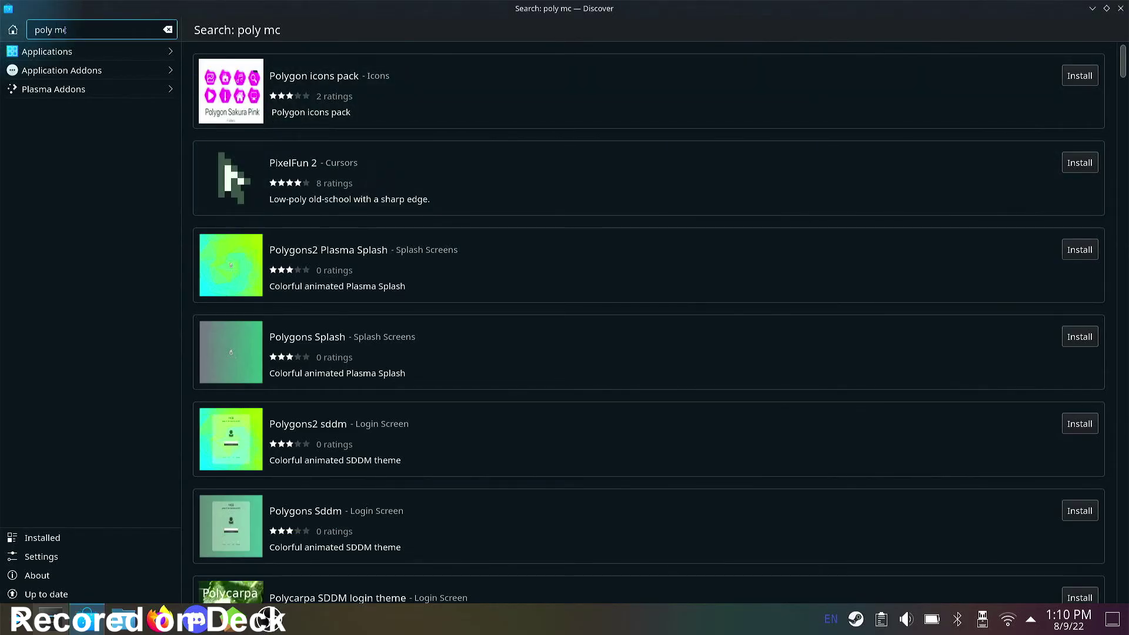
key(super+x)
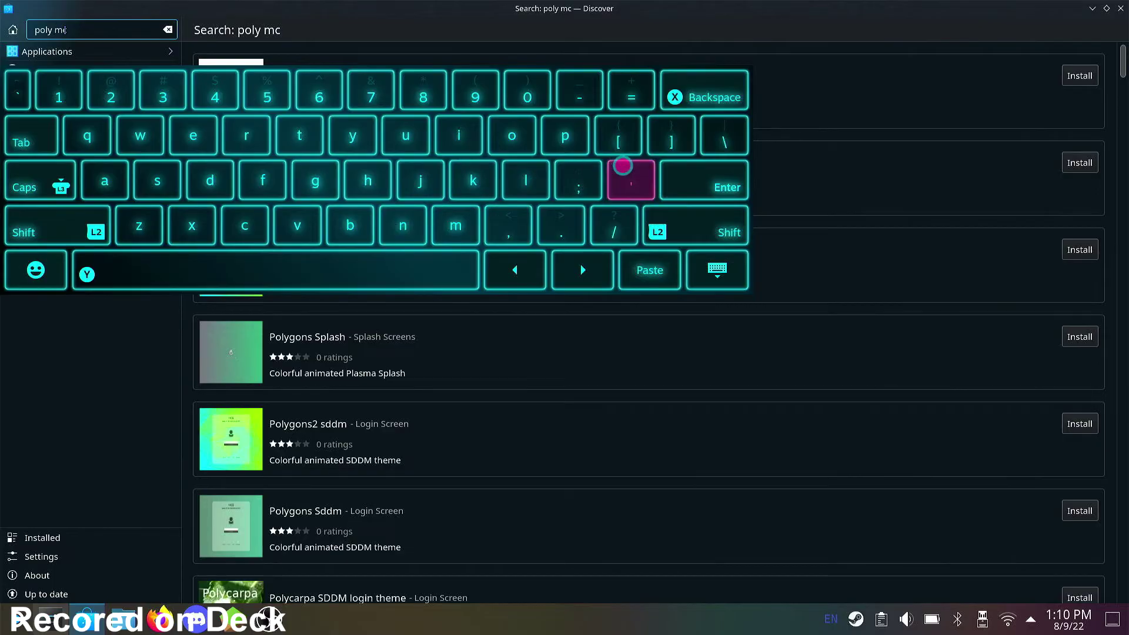
key(BackSpace)
key(Return)
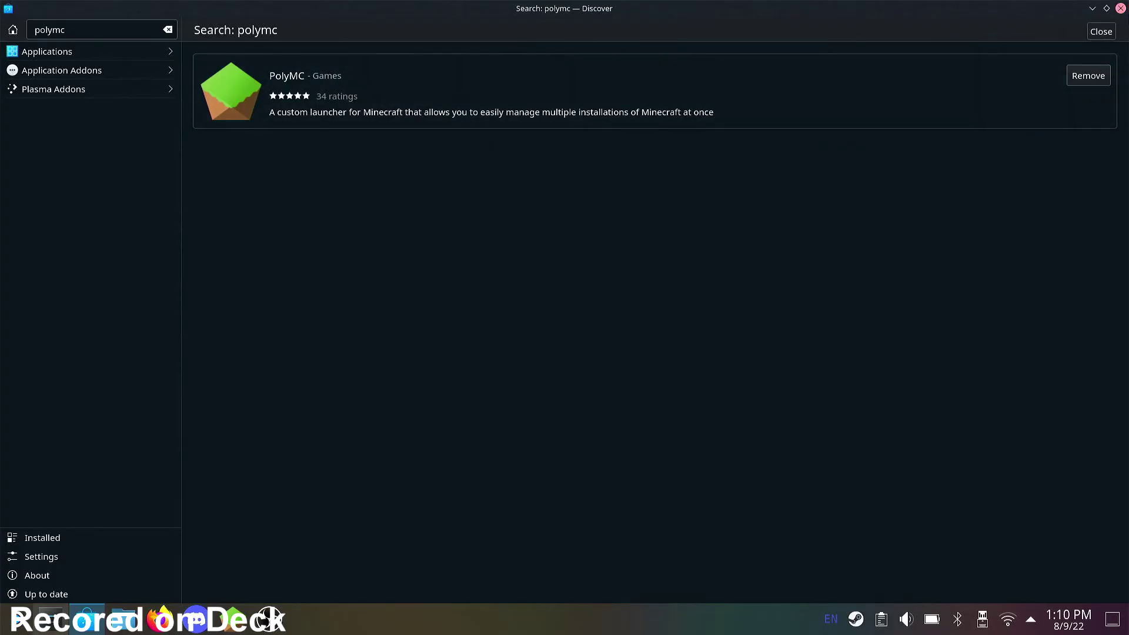
Step: Close Discover and launch Steam
click(1106, 8)
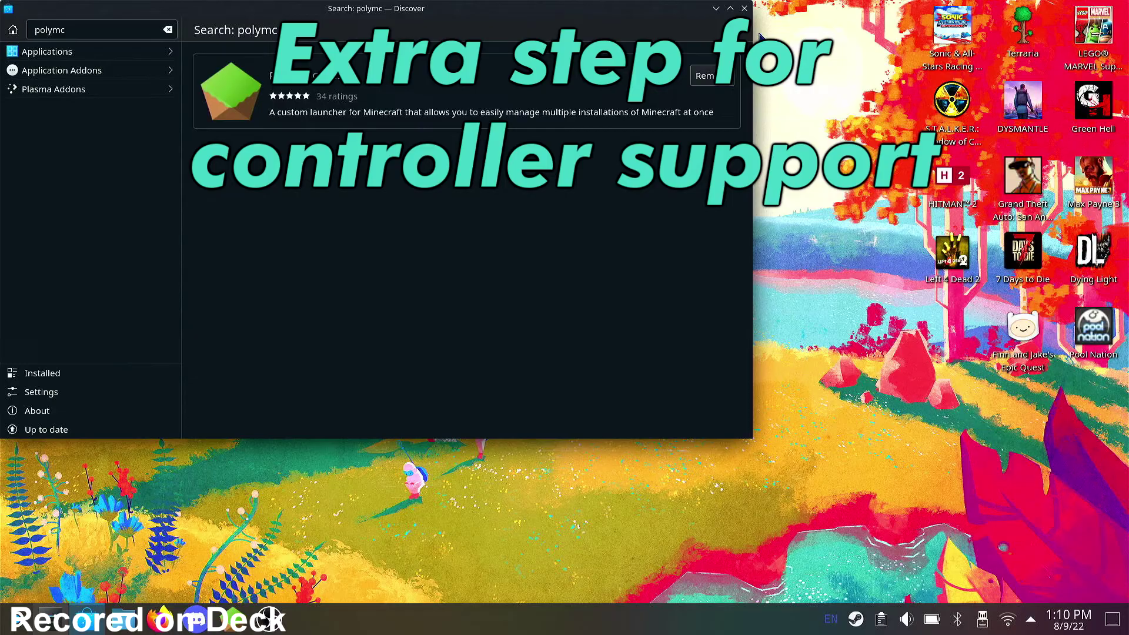
click(744, 9)
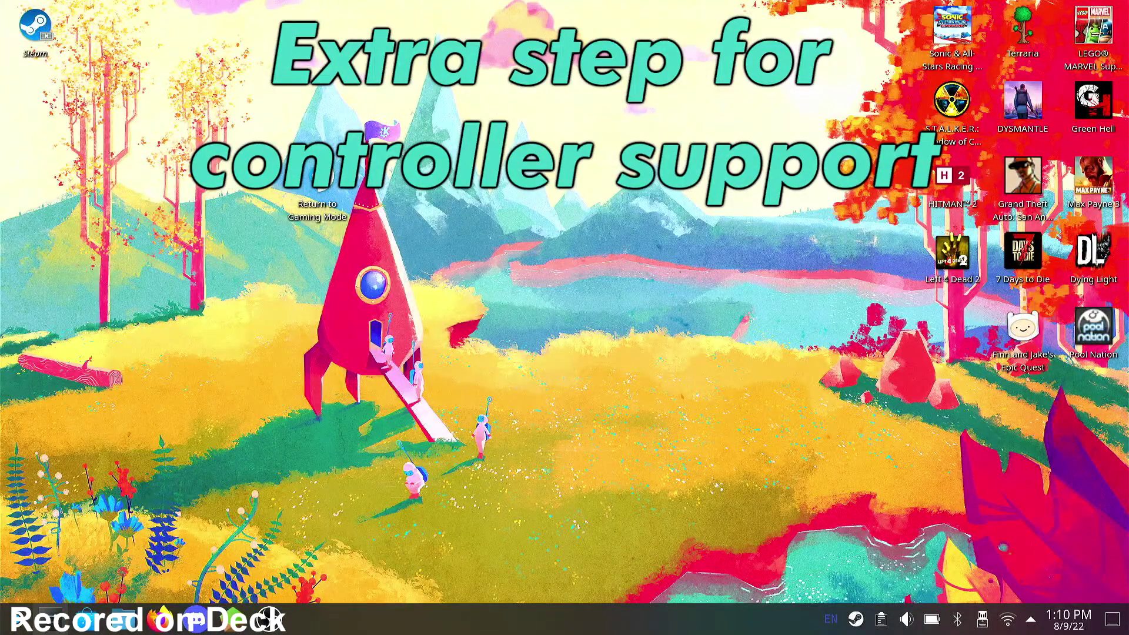
double_click(34, 21)
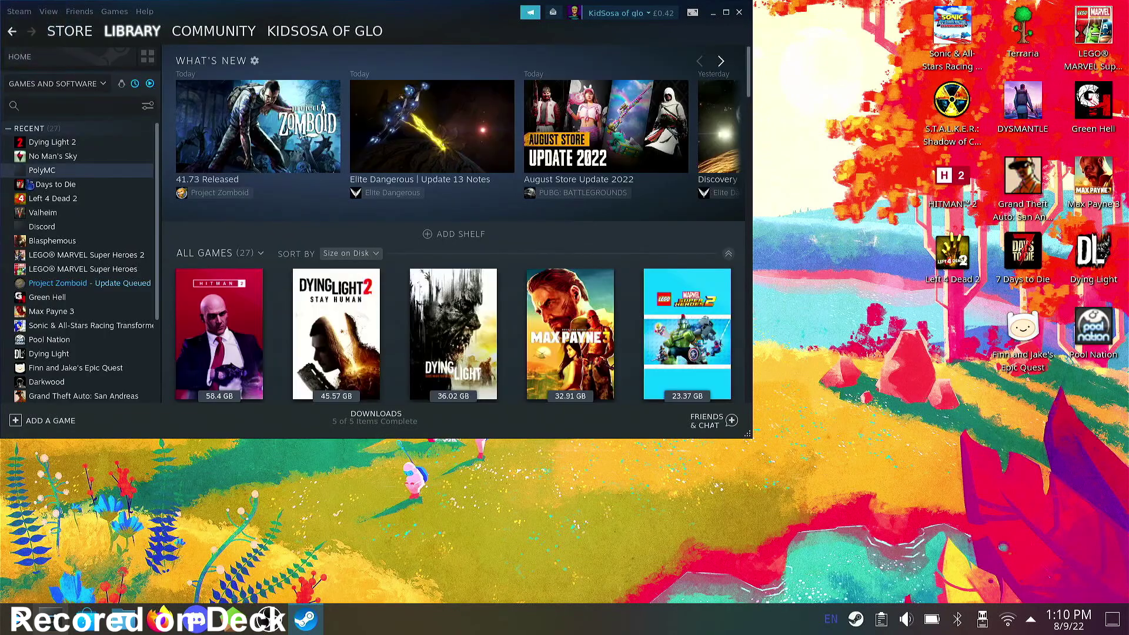
Step: Browse the Add a Non-Steam Game program list, cancel without adding, and close Steam
click(37, 423)
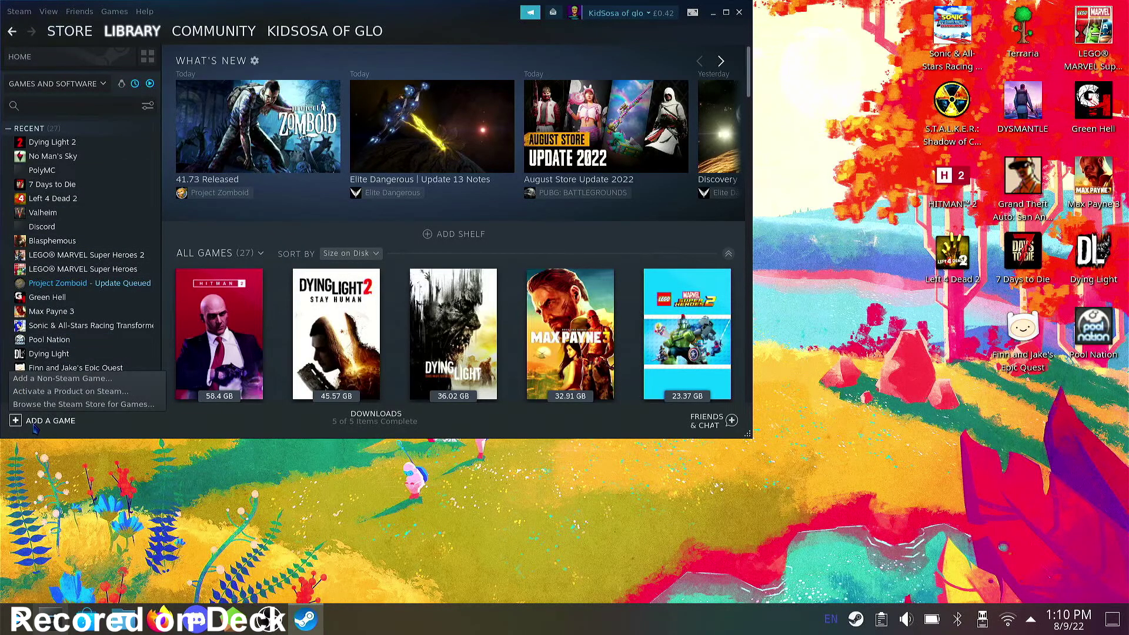
click(46, 380)
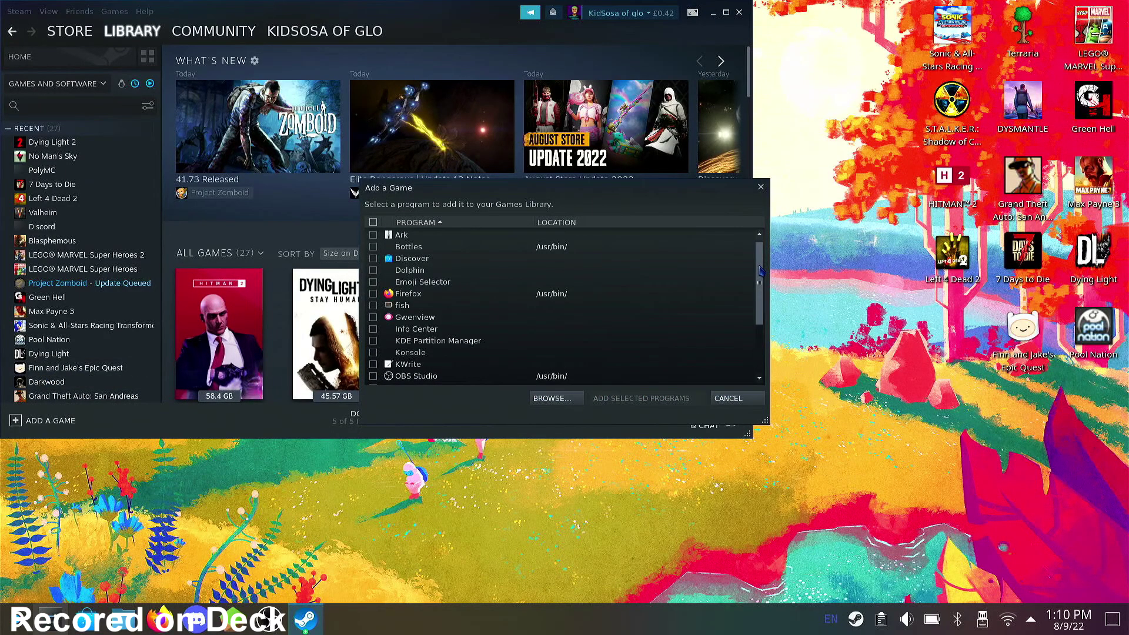
drag(759, 283, 757, 332)
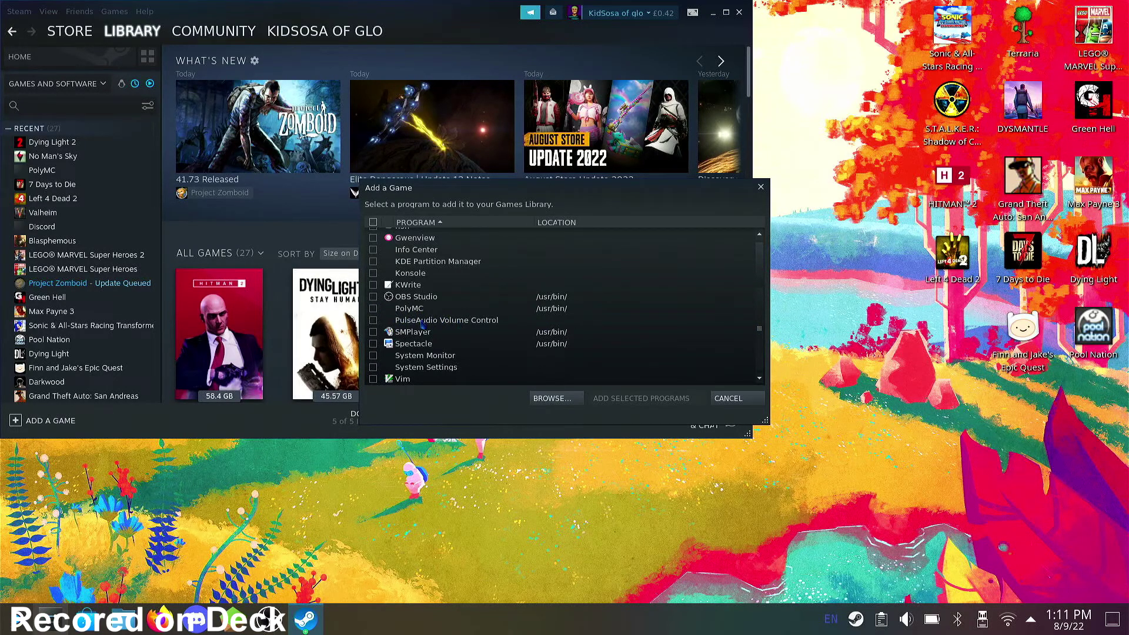
click(738, 405)
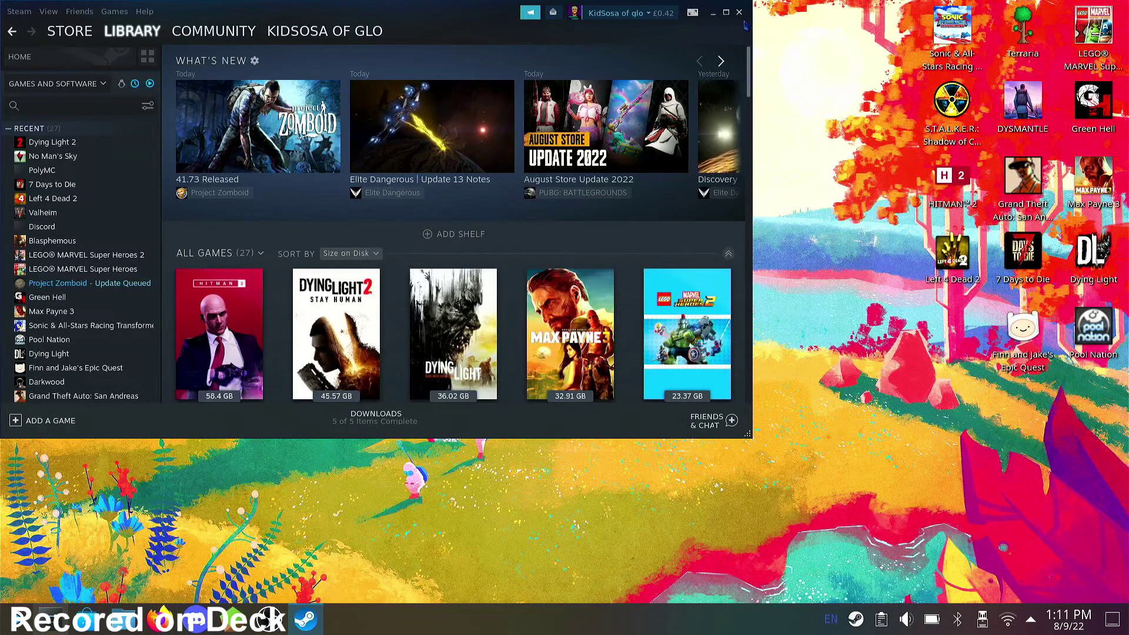
click(739, 11)
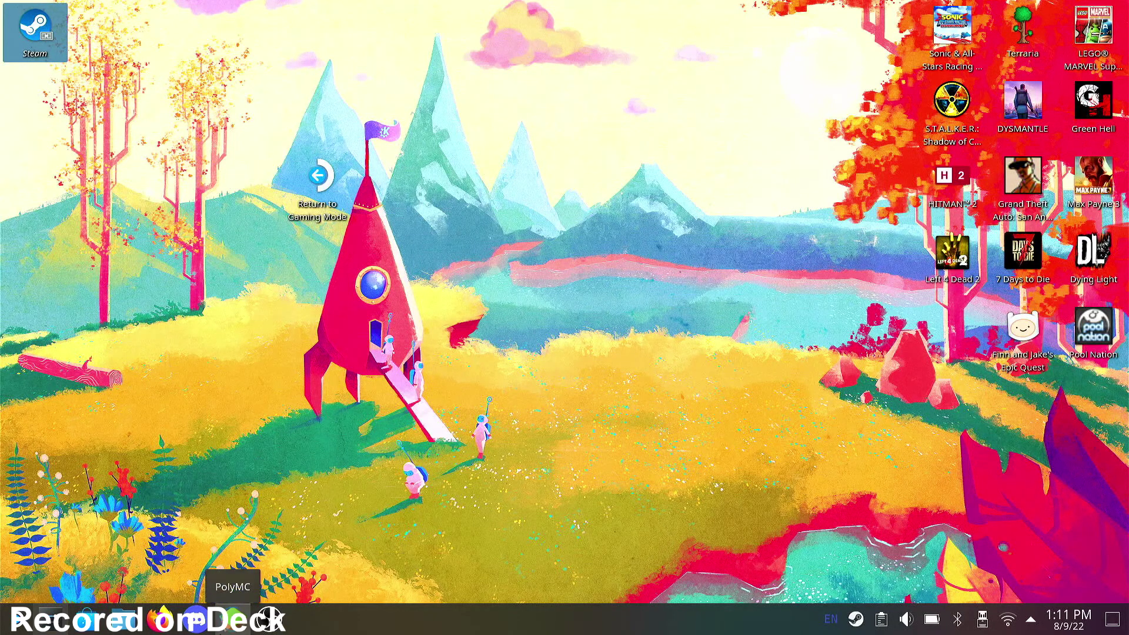
Step: Launch PolyMC, check the signed-in Minecraft account, and select the 1.19 instance
click(232, 618)
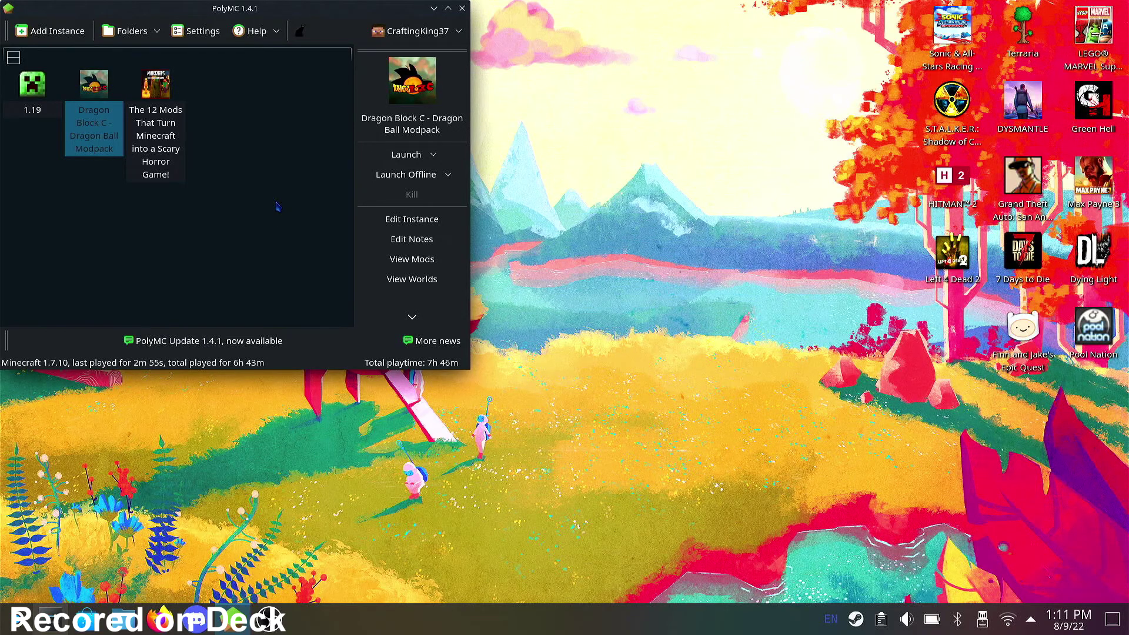
click(460, 32)
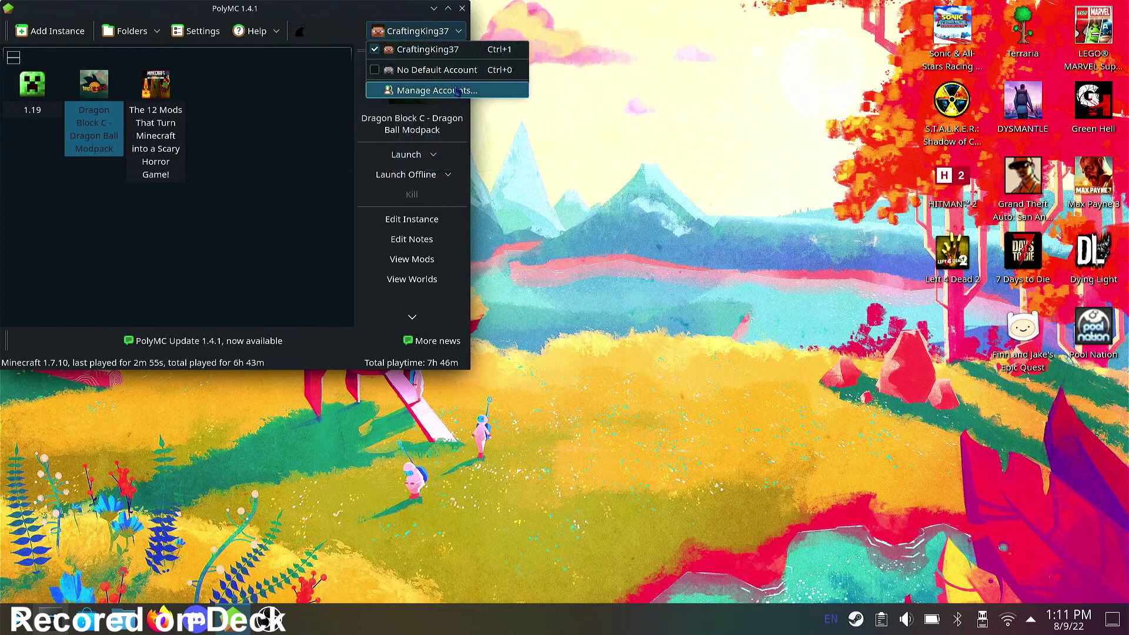
click(344, 181)
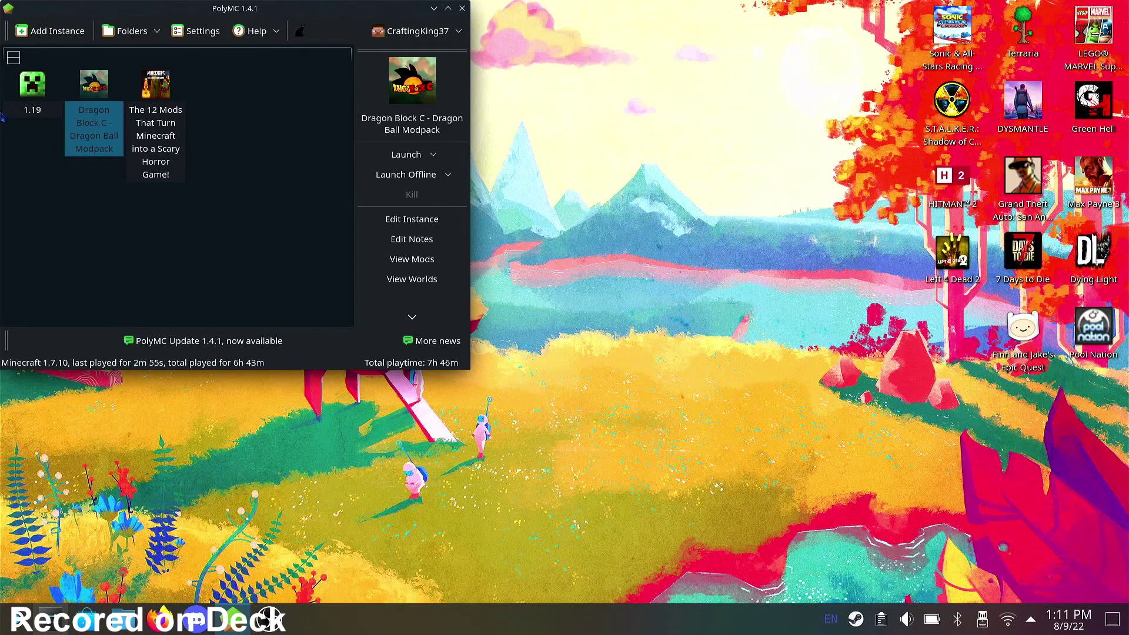
click(30, 103)
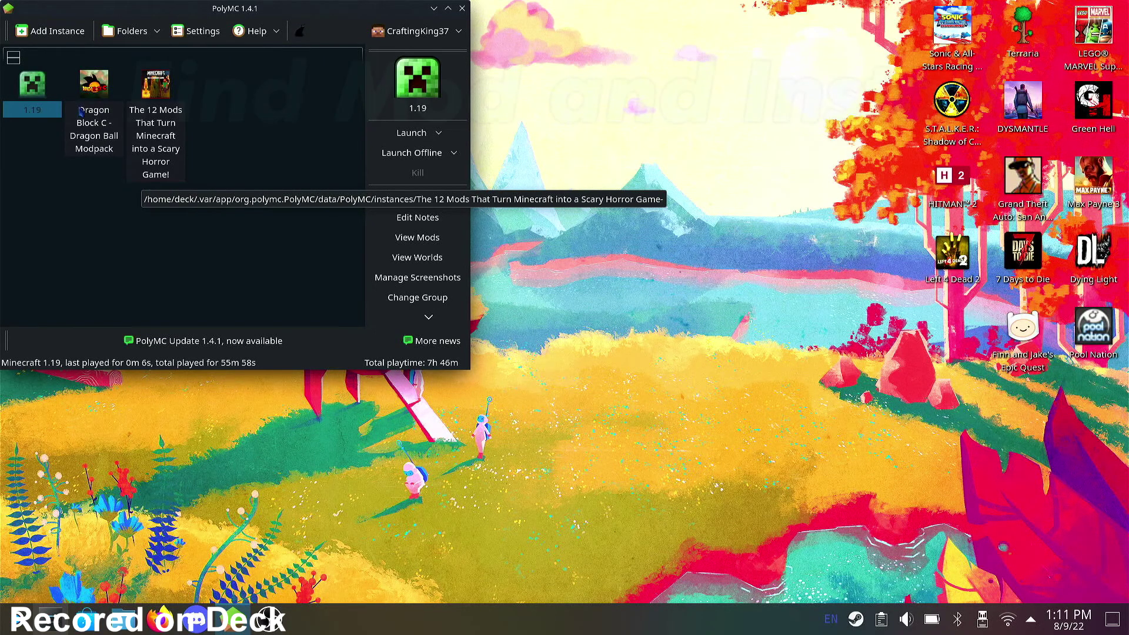
Step: Open the New Instance dialog on the CurseForge modpack catalogue
click(74, 32)
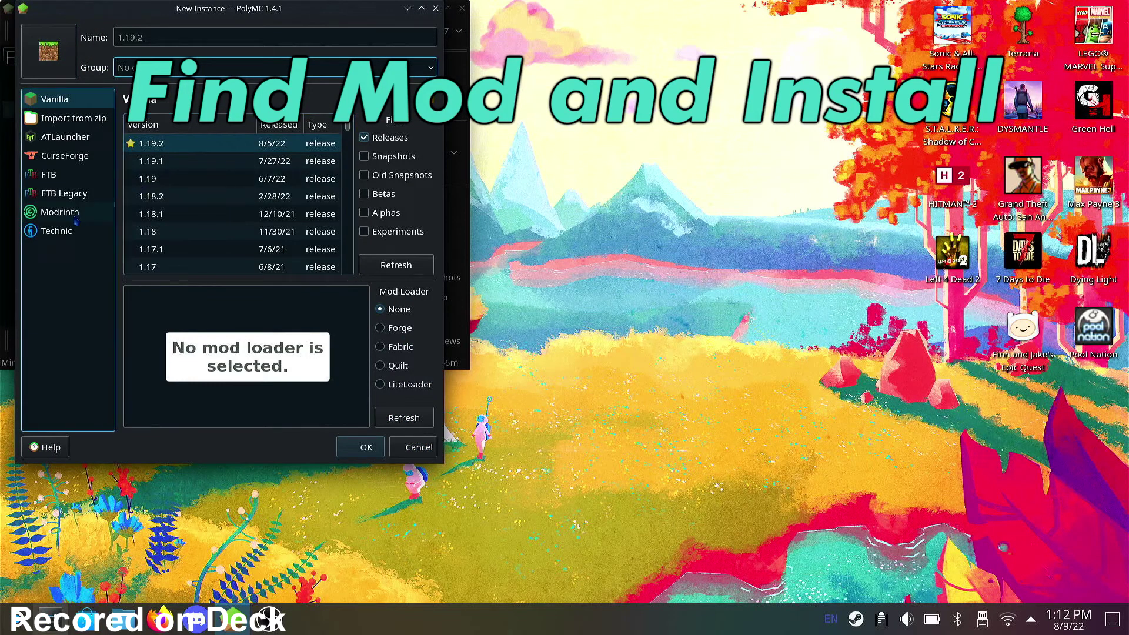
click(65, 156)
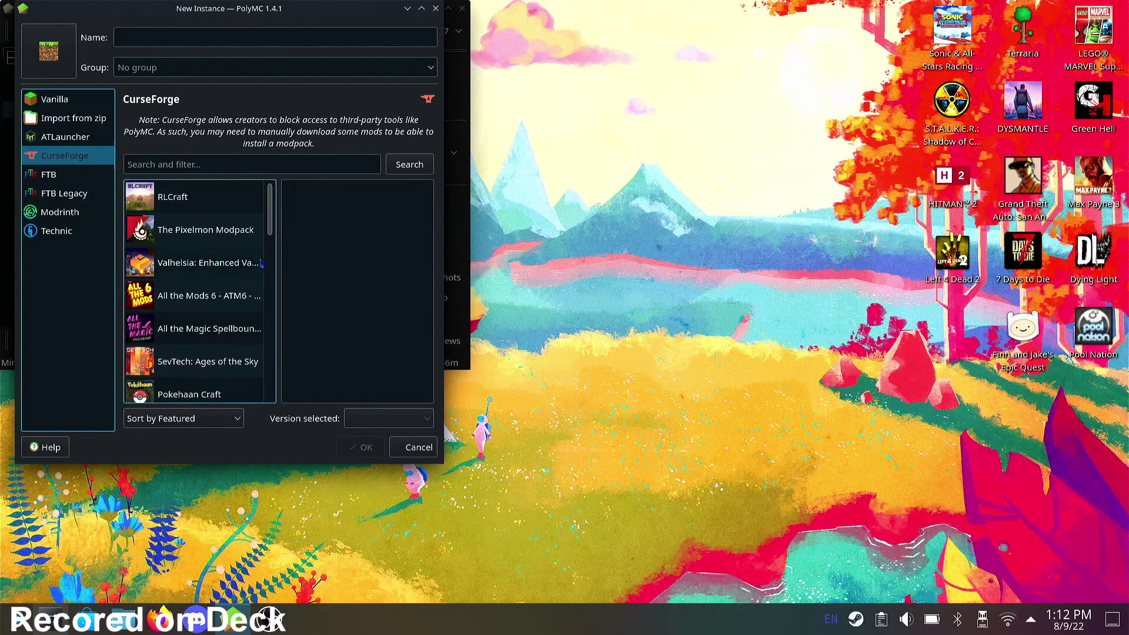
drag(271, 232, 272, 354)
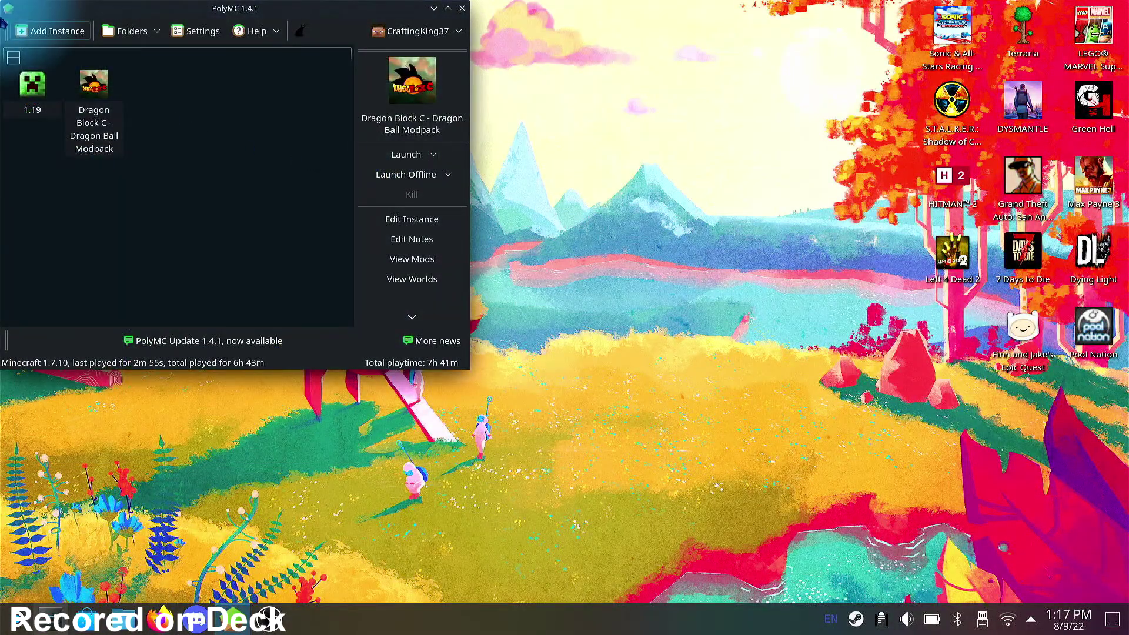
click(41, 31)
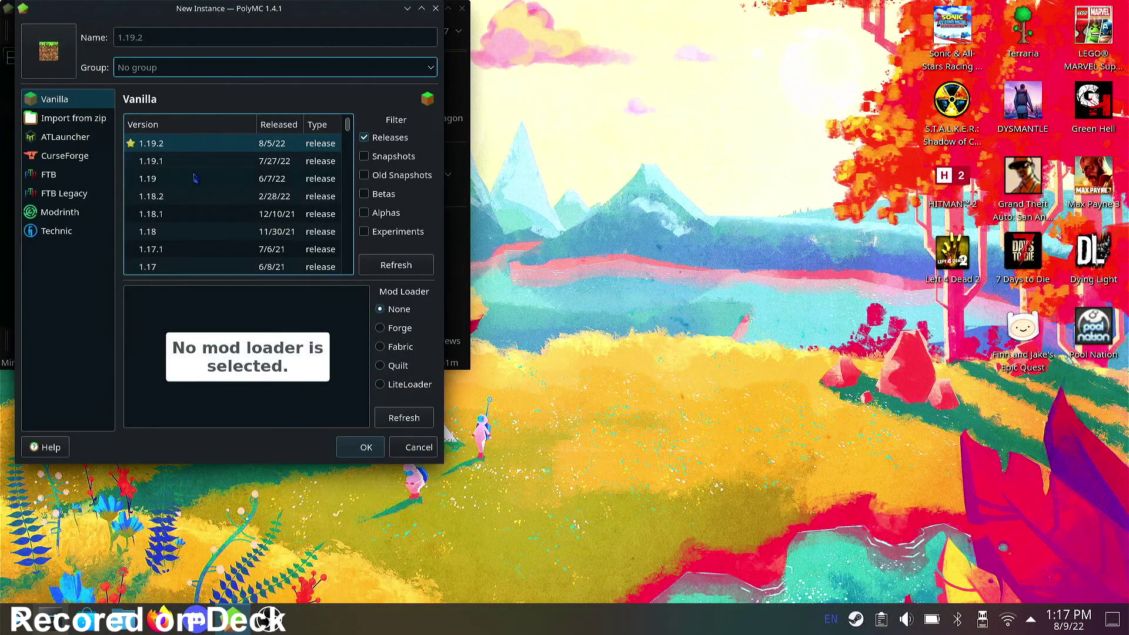
click(85, 162)
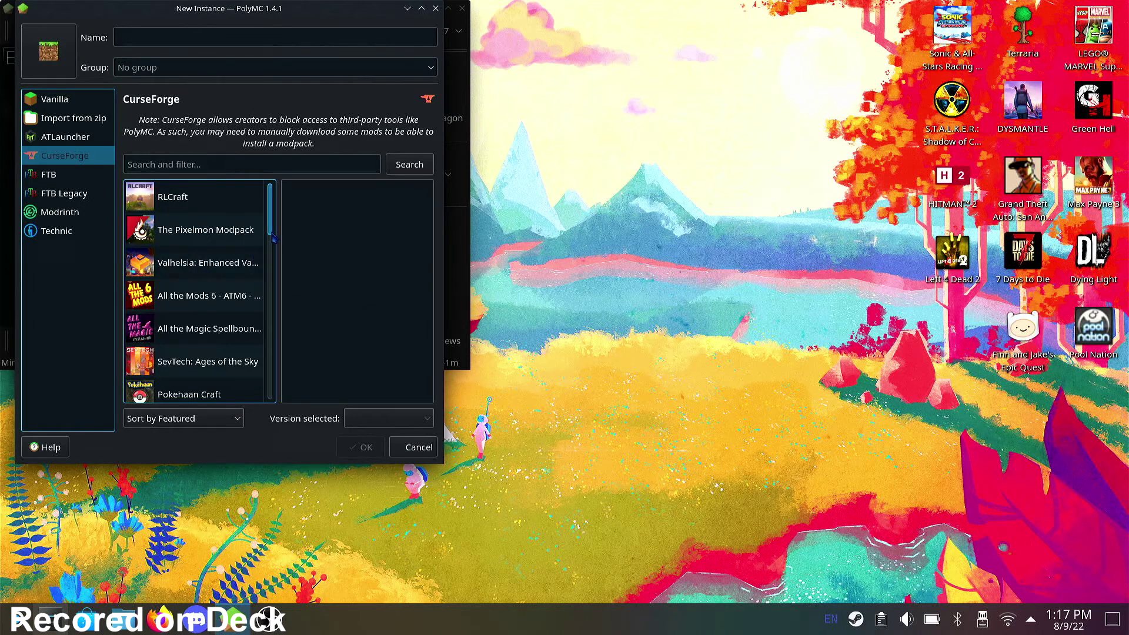
click(282, 166)
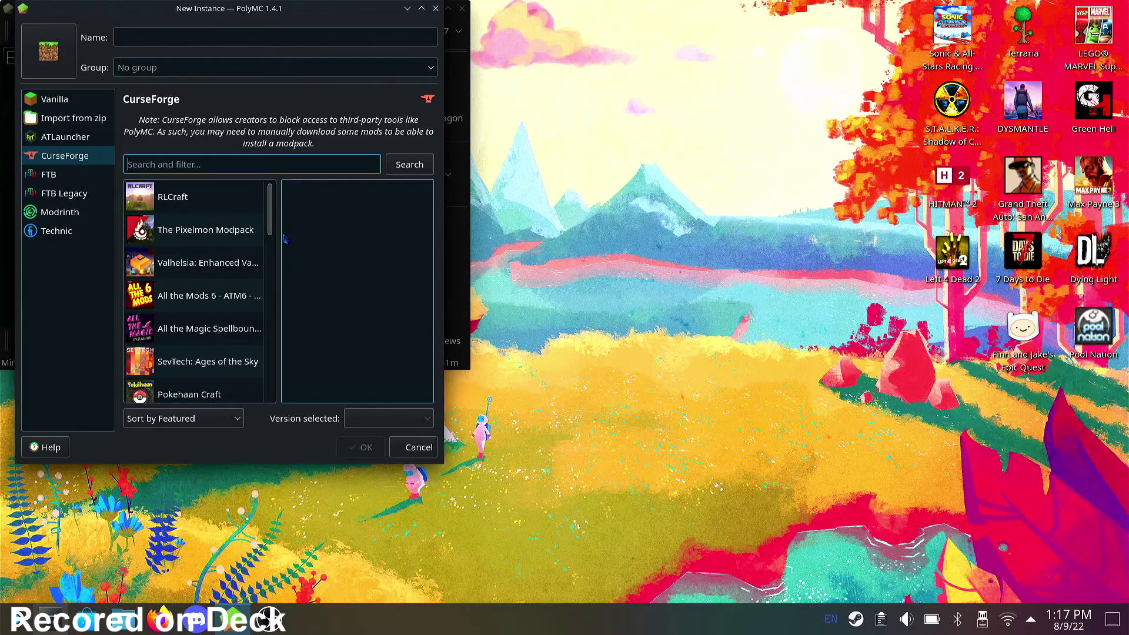
scroll(258, 259, down, 5)
scroll(259, 258, up, 1)
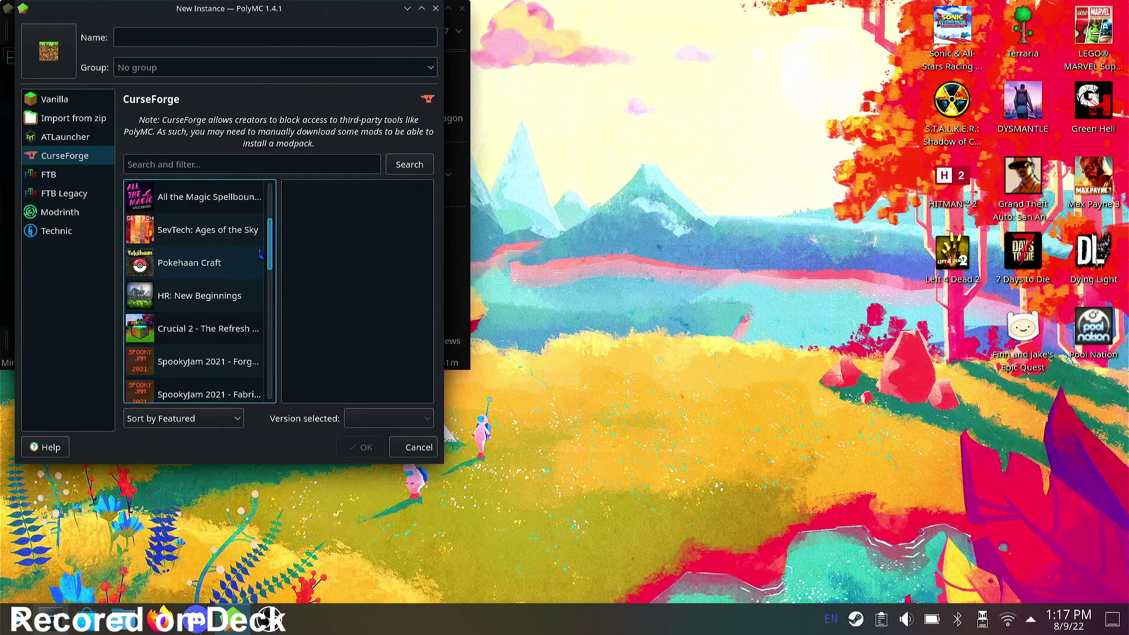
scroll(261, 261, down, 8)
Step: Scroll through the CurseForge modpack list looking for Parasites
mouse_move(277, 316)
mouse_down()
mouse_move(273, 343)
mouse_move(268, 328)
mouse_up()
scroll(277, 353, down, 10)
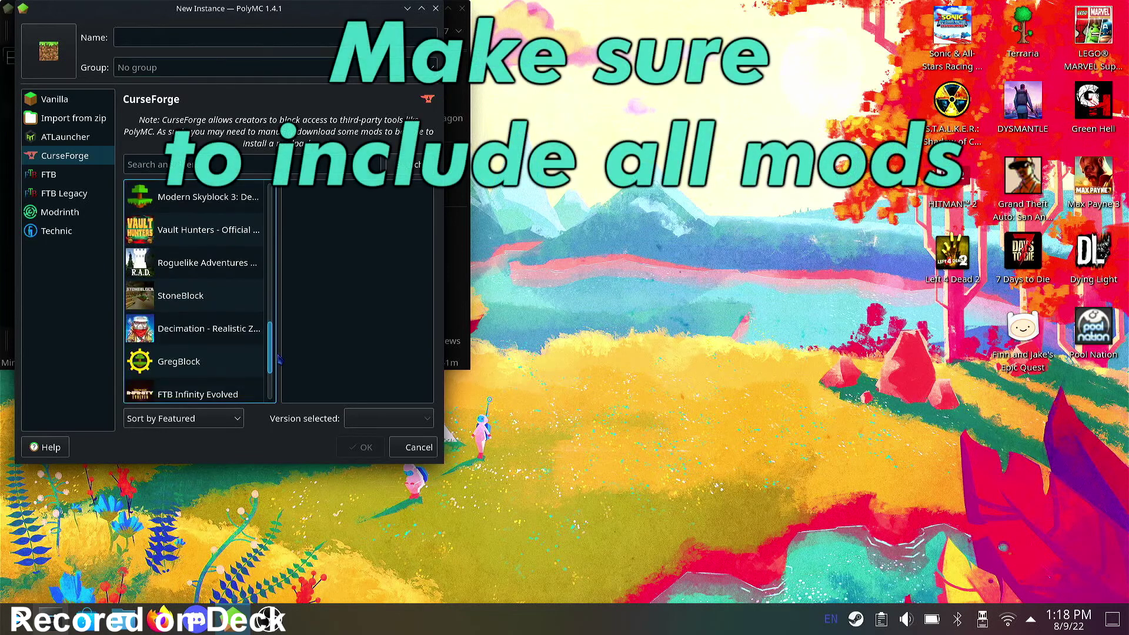
scroll(281, 382, down, 5)
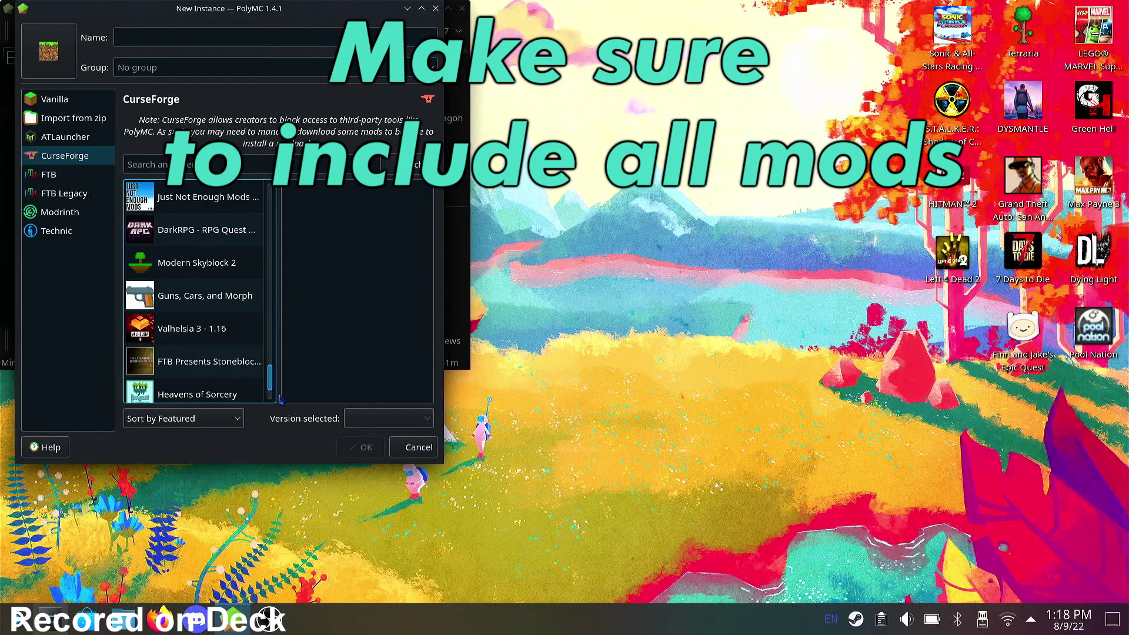
scroll(273, 376, up, 2)
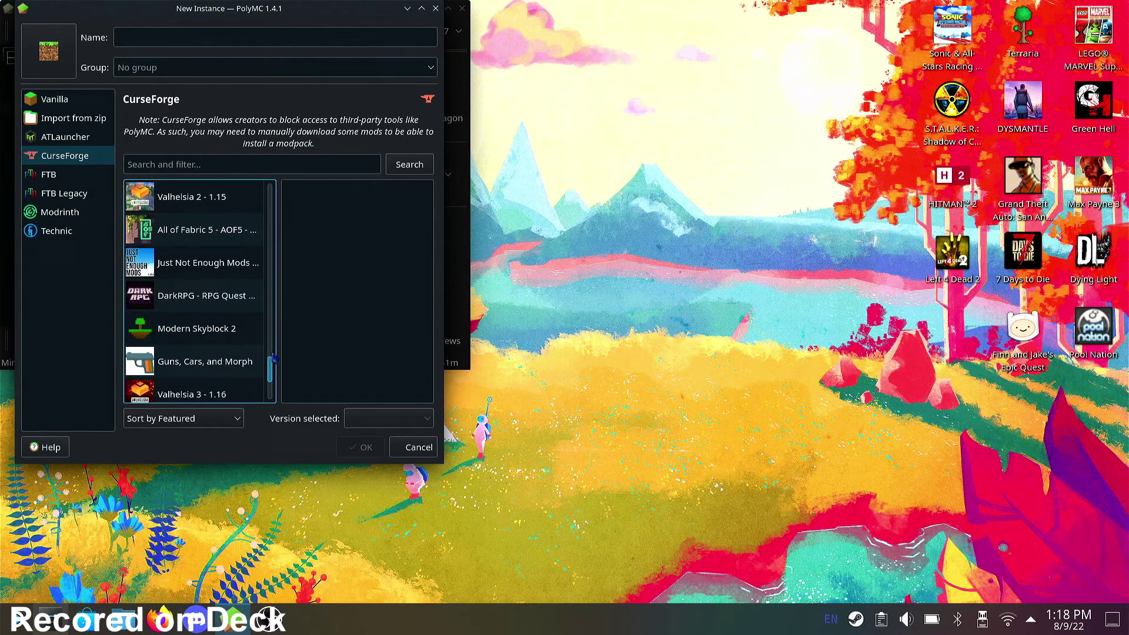
scroll(274, 358, down, 5)
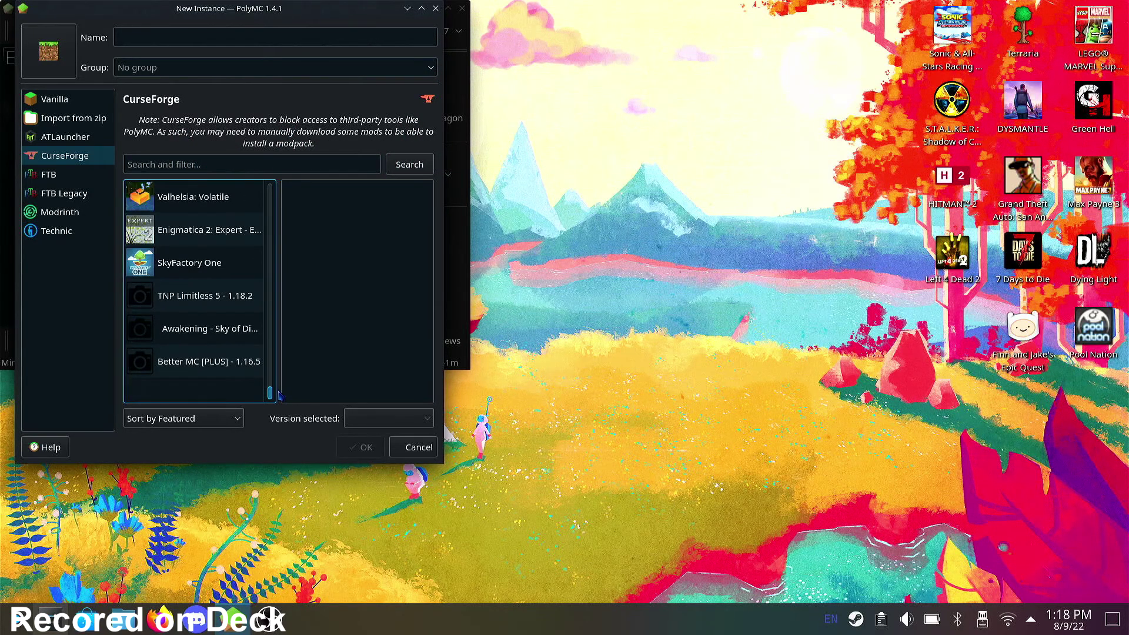
scroll(279, 395, down, 3)
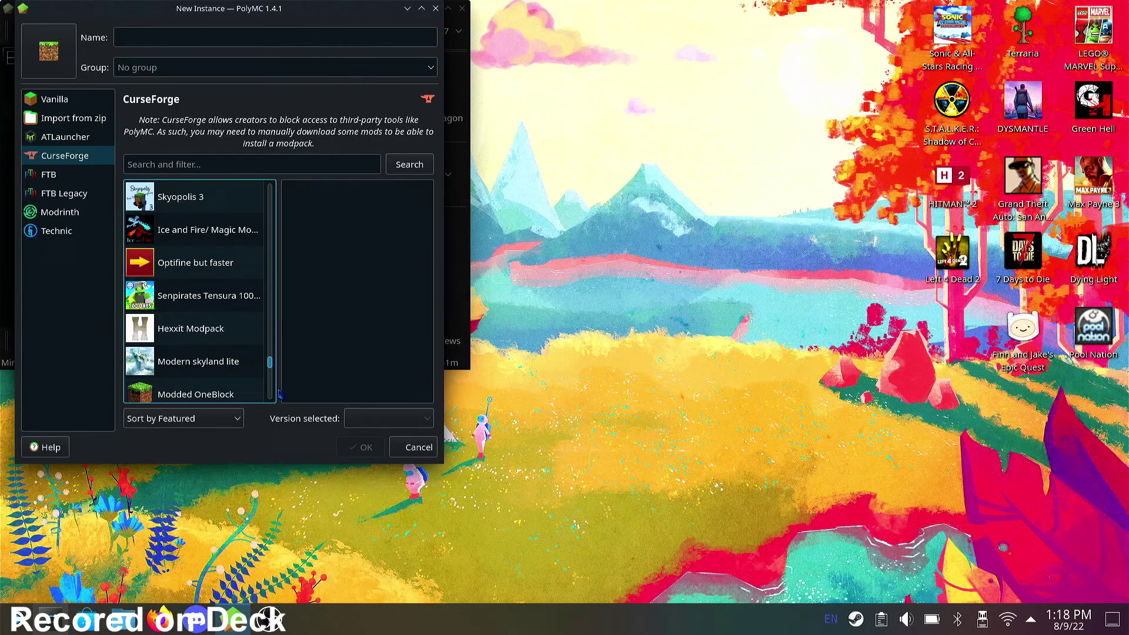
scroll(279, 393, down, 3)
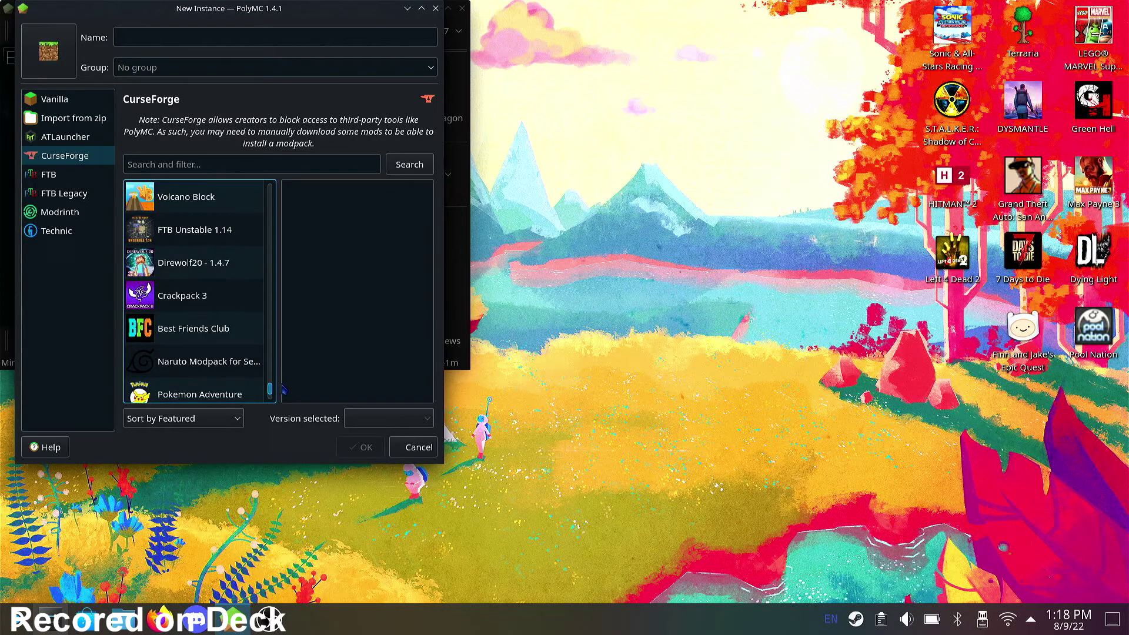
scroll(284, 388, up, 2)
scroll(284, 383, up, 4)
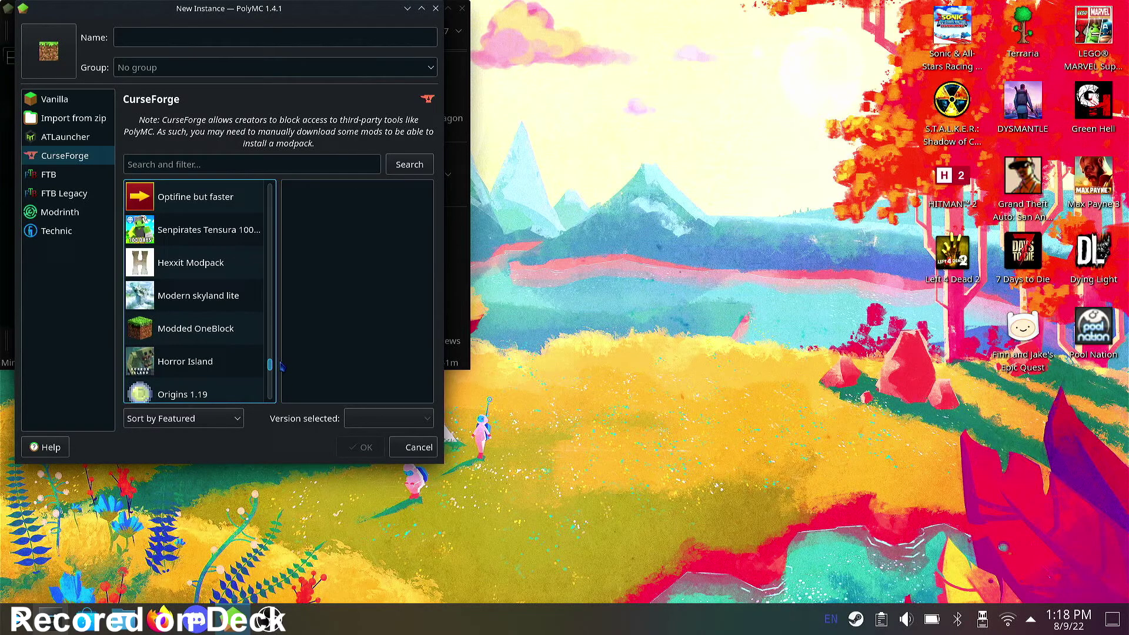
scroll(280, 362, down, 2)
scroll(281, 367, up, 7)
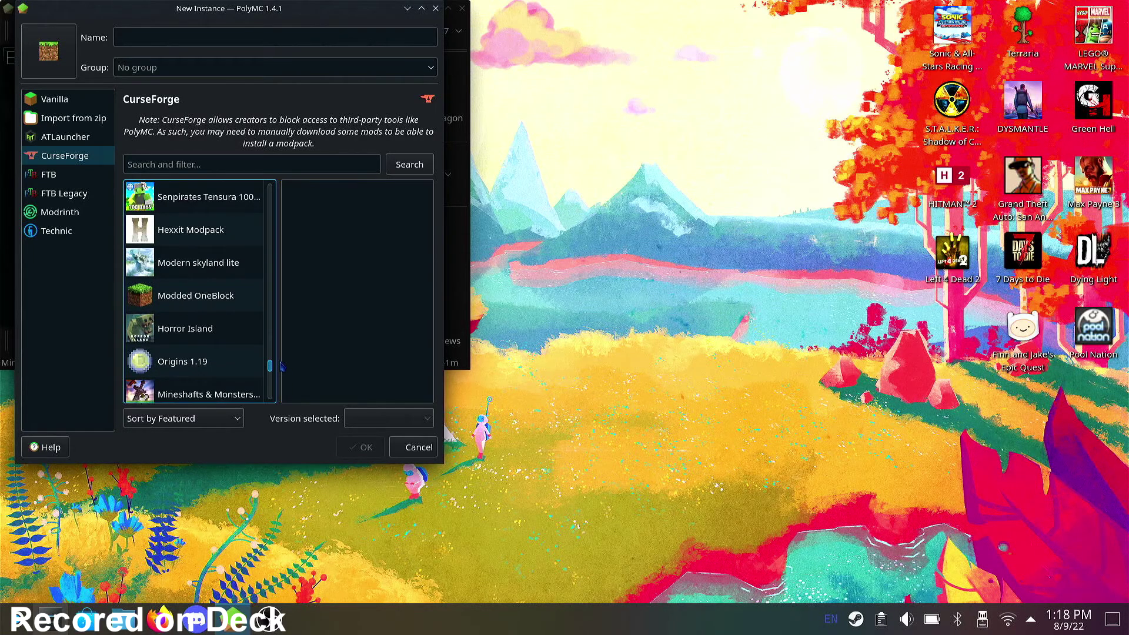
Step: Pass over World of Dragons and BlockFront, then choose Parasites by Forge Labs
click(247, 295)
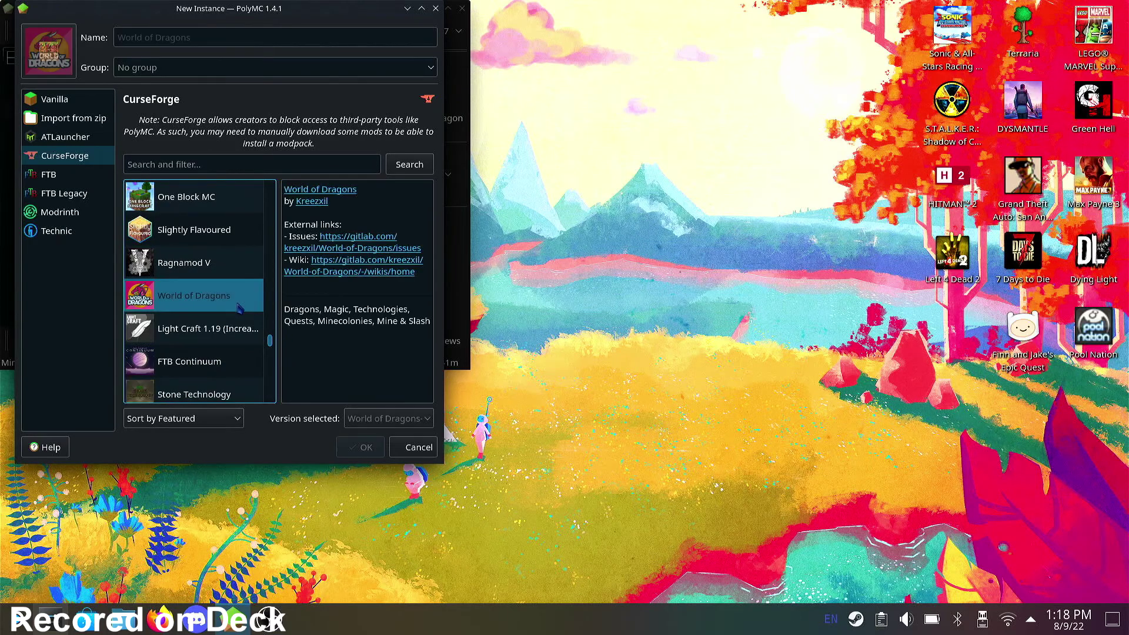
scroll(258, 288, up, 5)
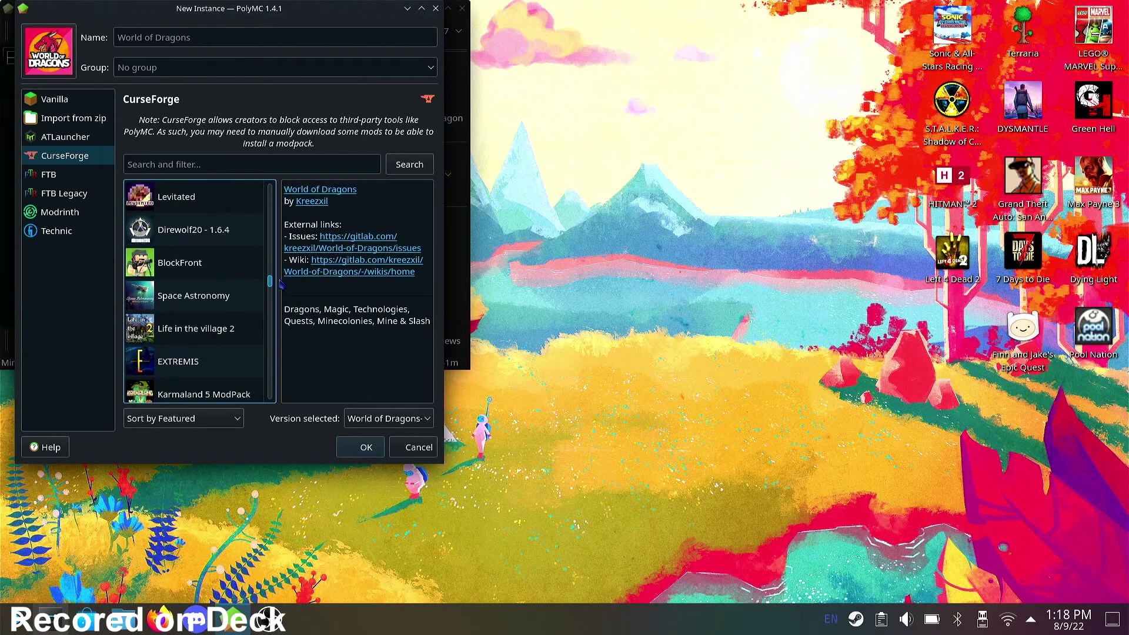
click(235, 265)
scroll(235, 267, up, 3)
click(234, 269)
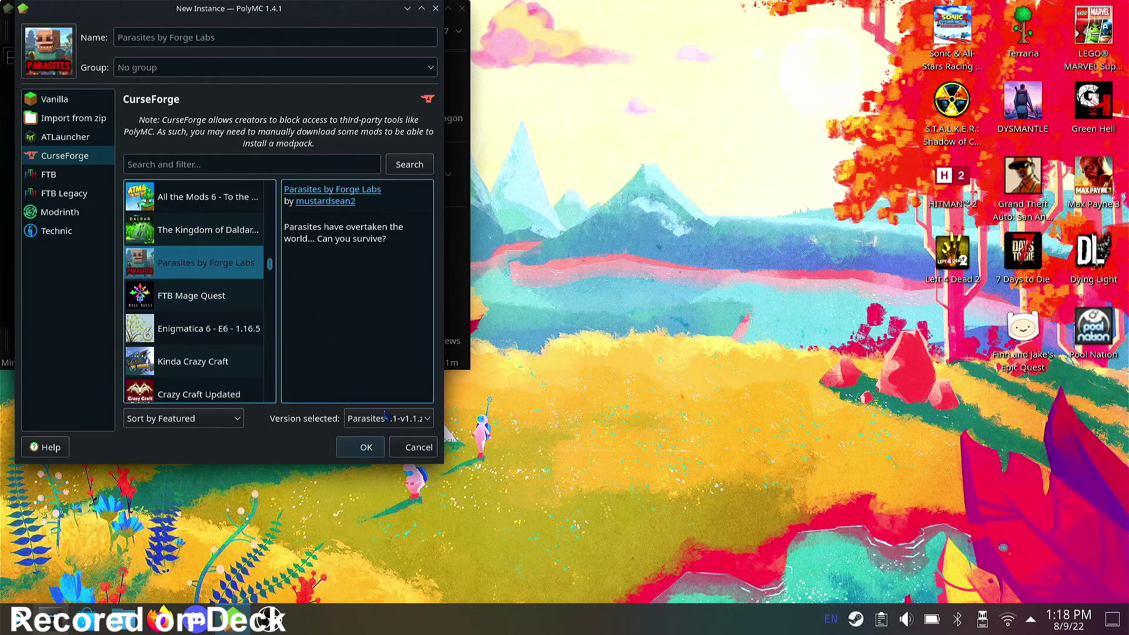
Step: Confirm the Parasites instance, which flags SRParasites-1.12.2v1.8.2.jar as a blocked mod
click(366, 448)
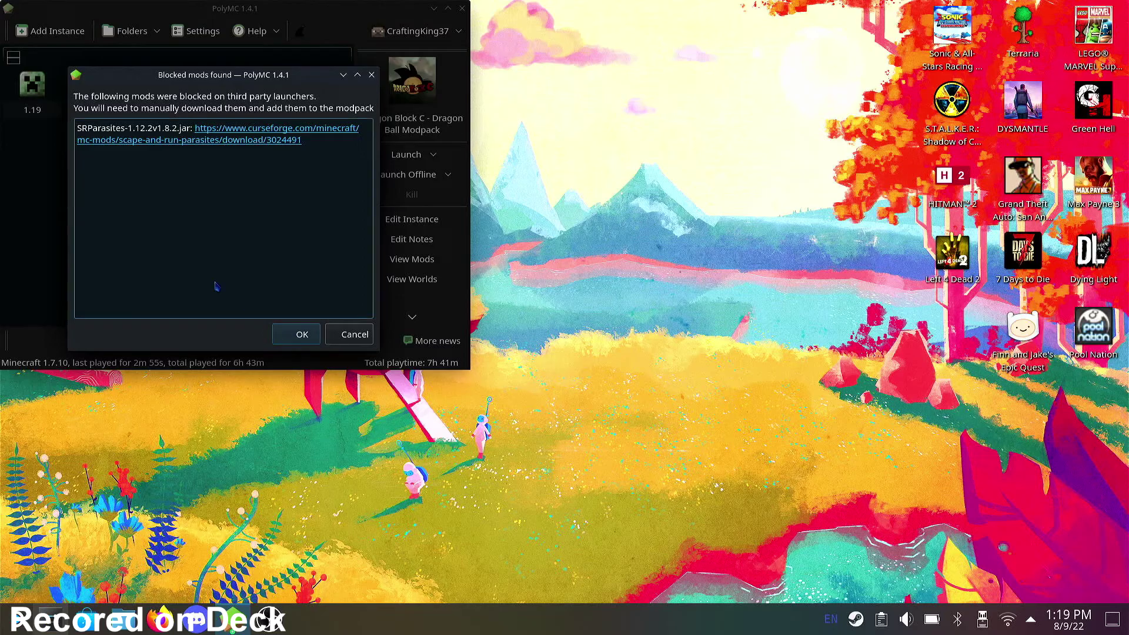
click(250, 142)
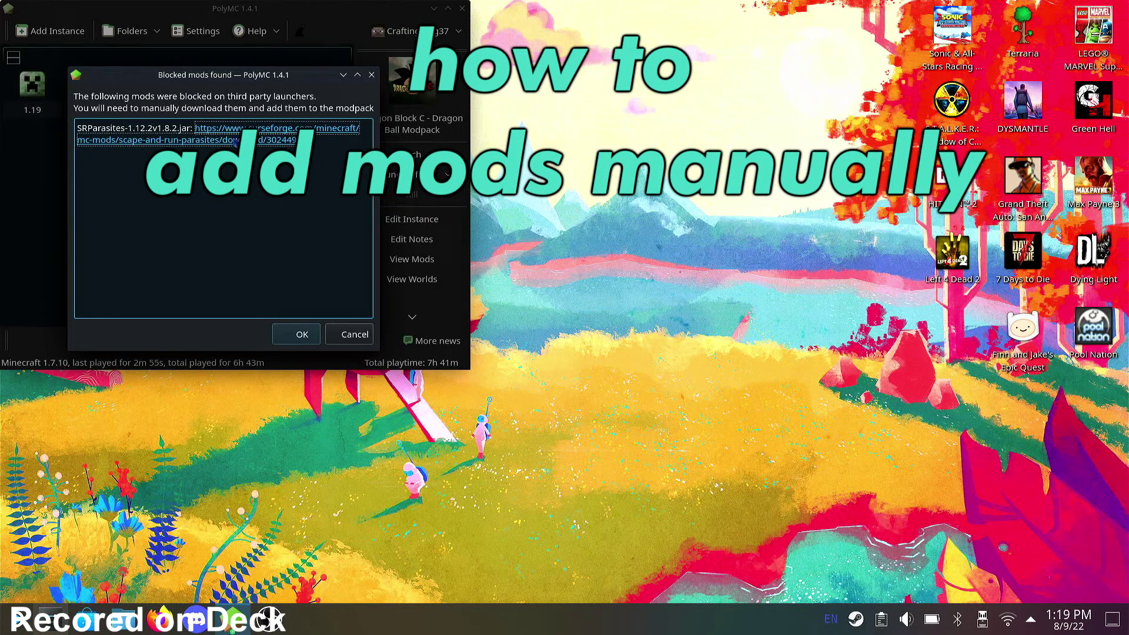
click(225, 142)
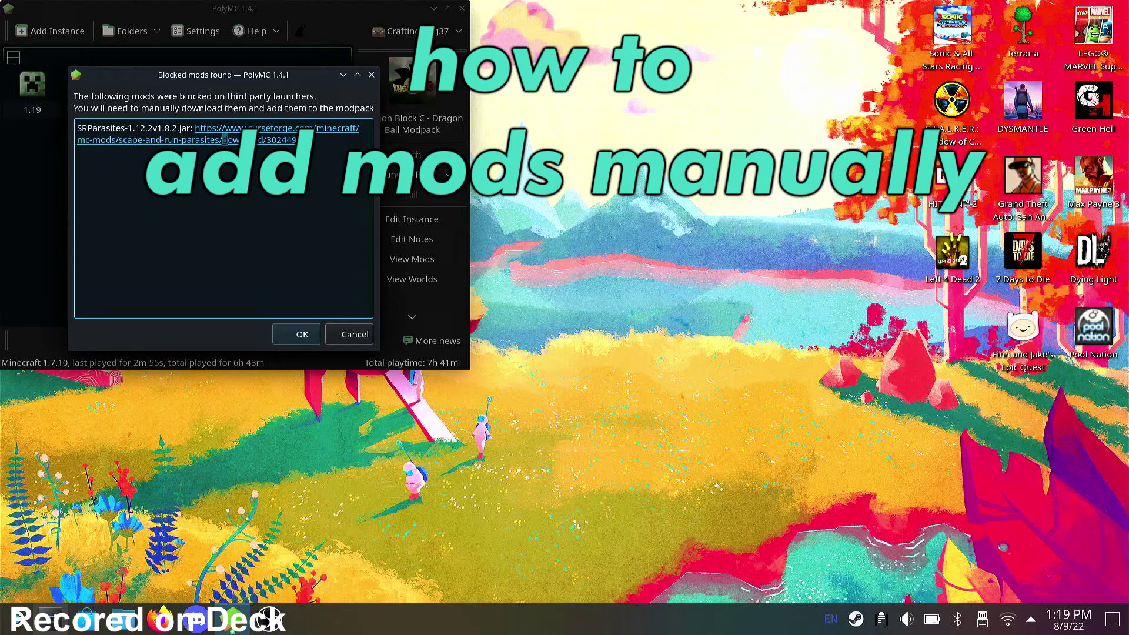
Step: Copy the blocked mod's CurseForge download URL and open Firefox
drag(195, 127, 248, 154)
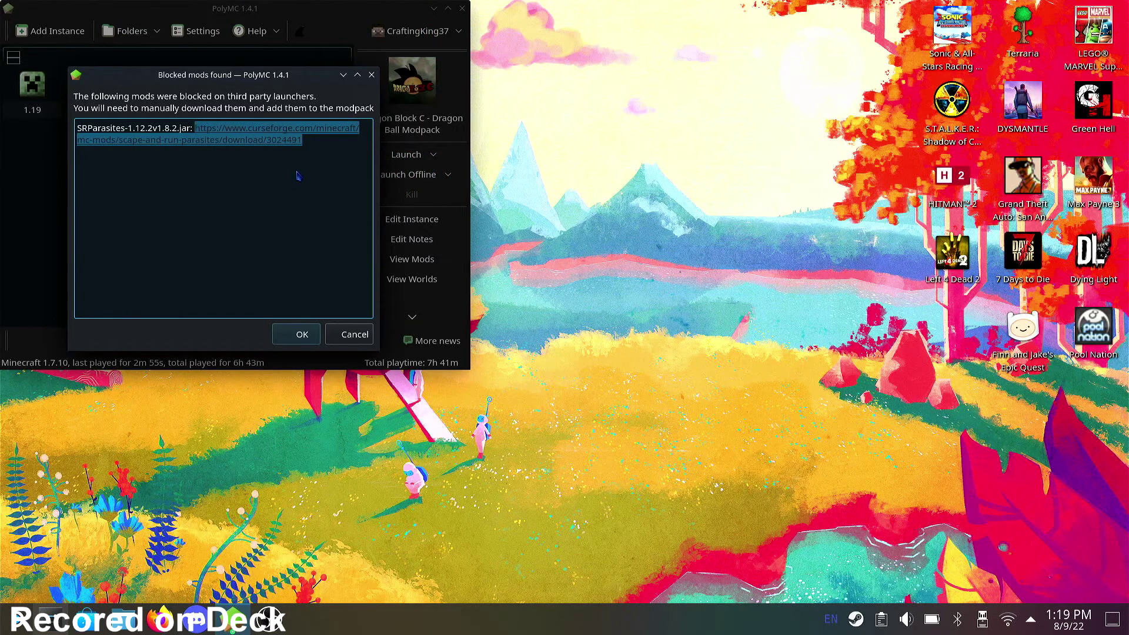
right_click(233, 140)
click(253, 151)
right_click(245, 139)
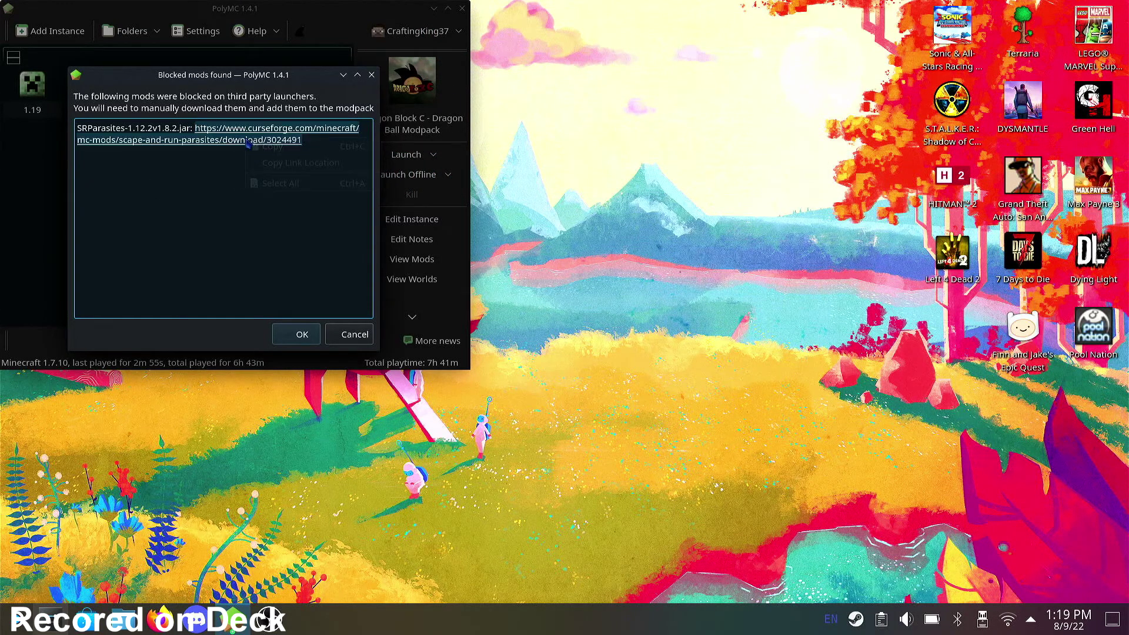
click(258, 147)
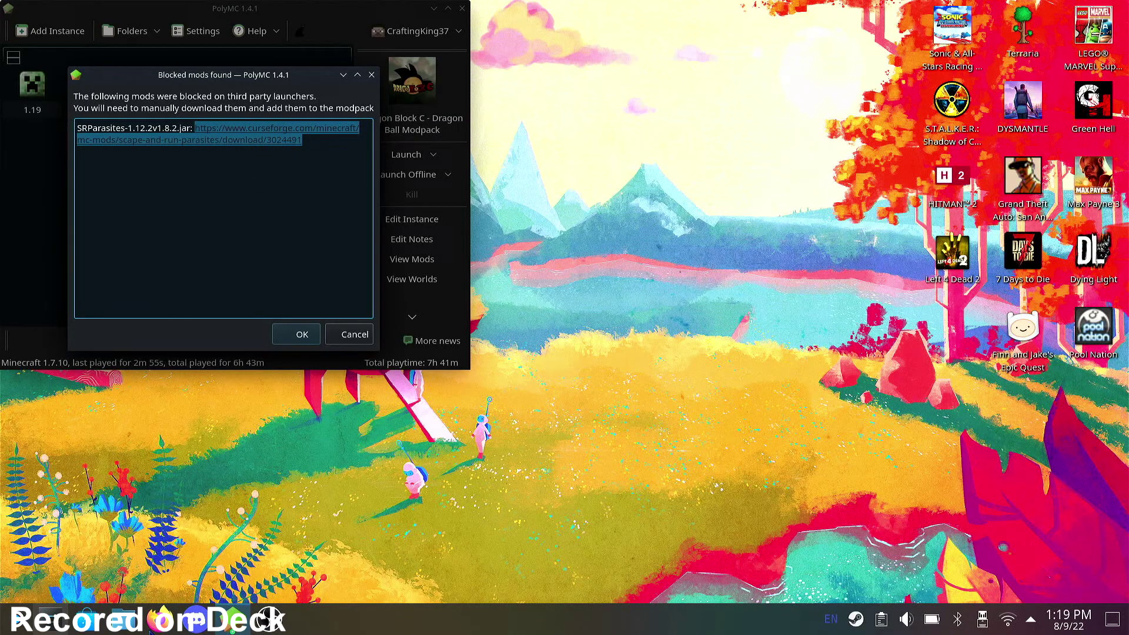
click(157, 620)
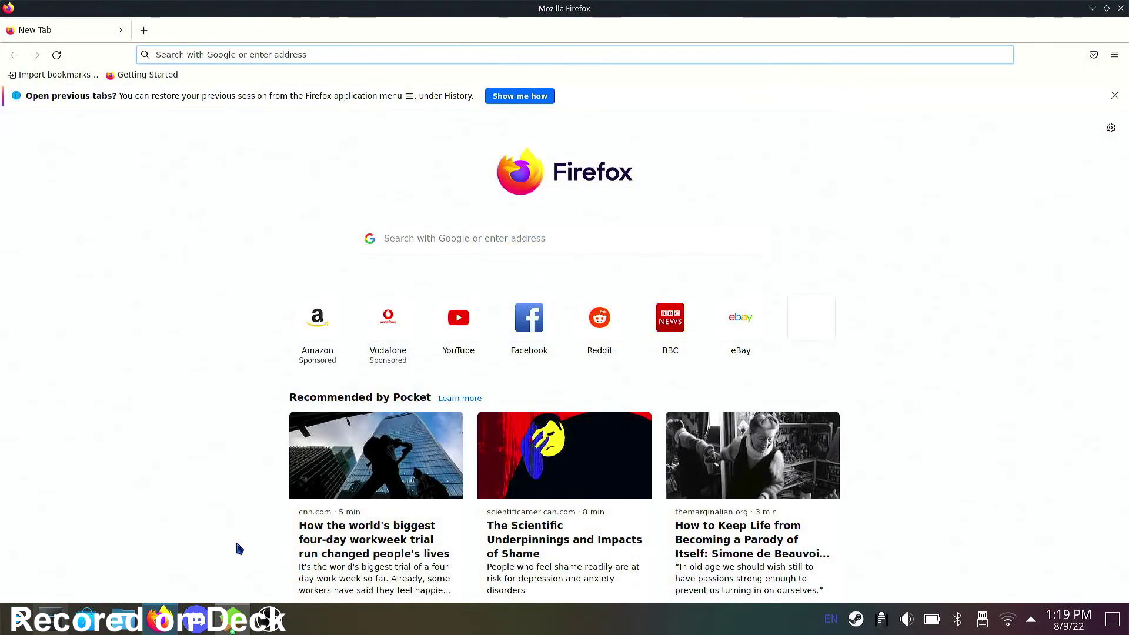
Step: Go to the pasted CurseForge URL and accept the privacy notice
right_click(292, 54)
click(317, 121)
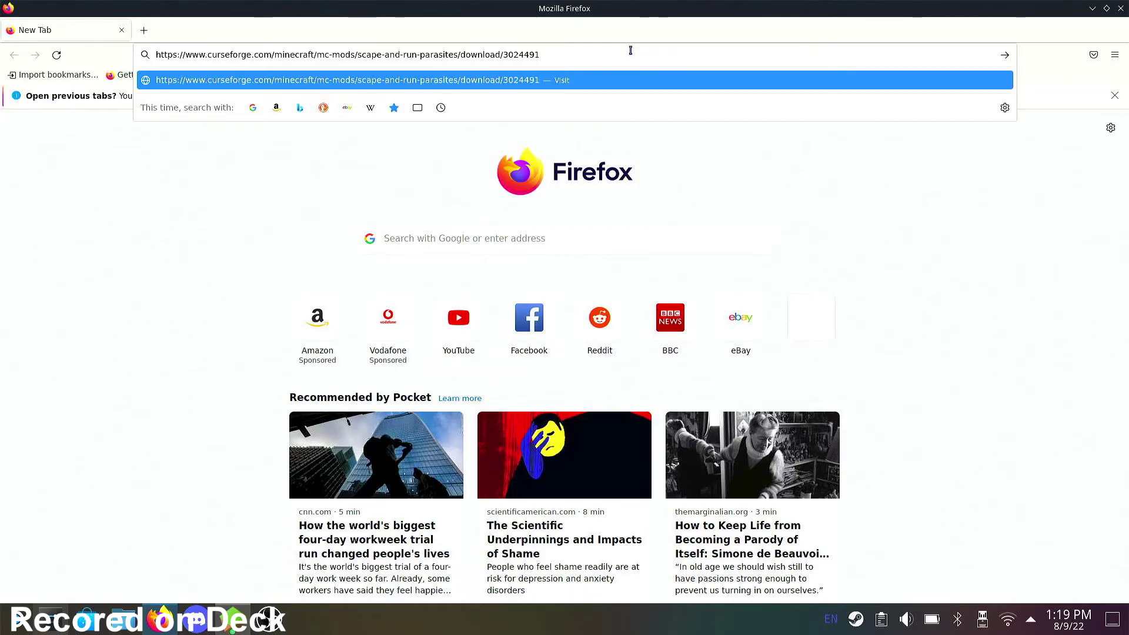
key(super+x)
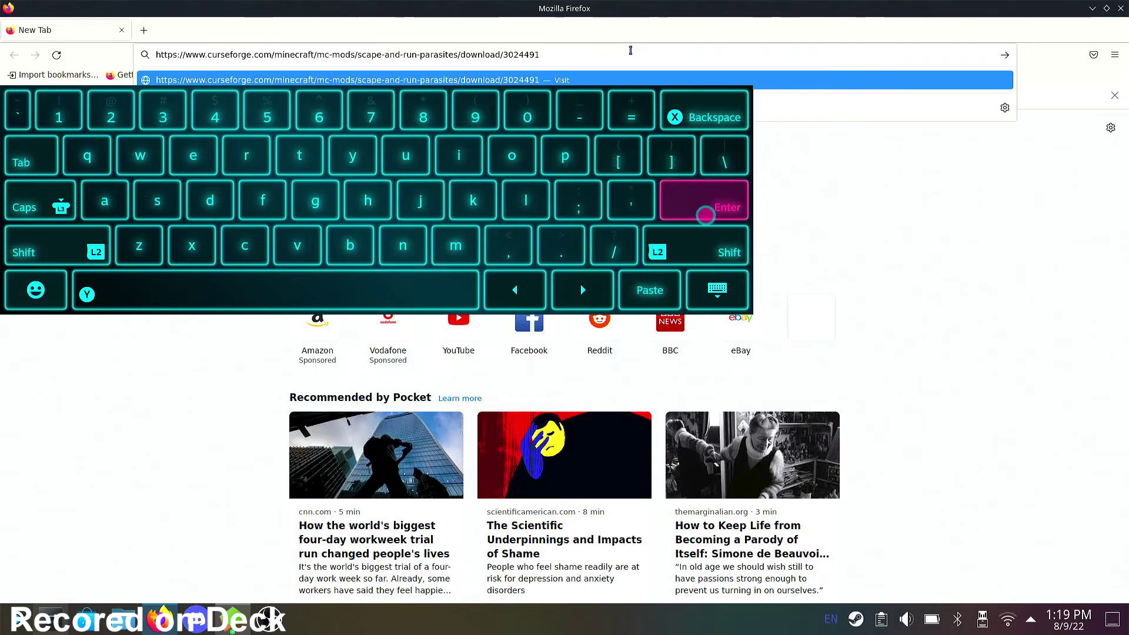
key(Return)
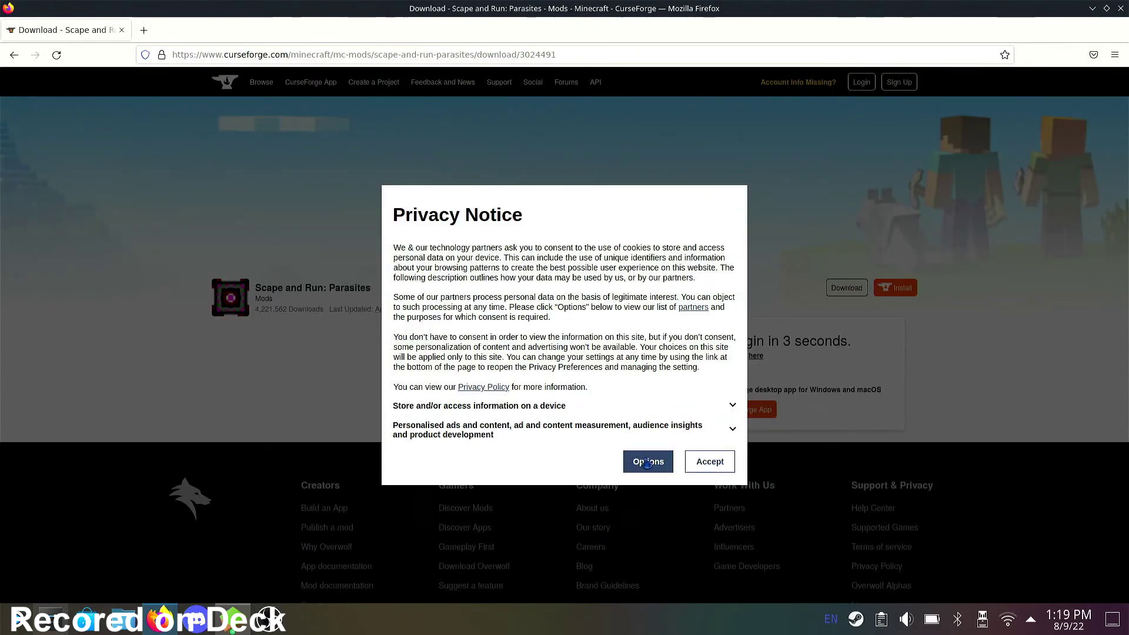
click(709, 465)
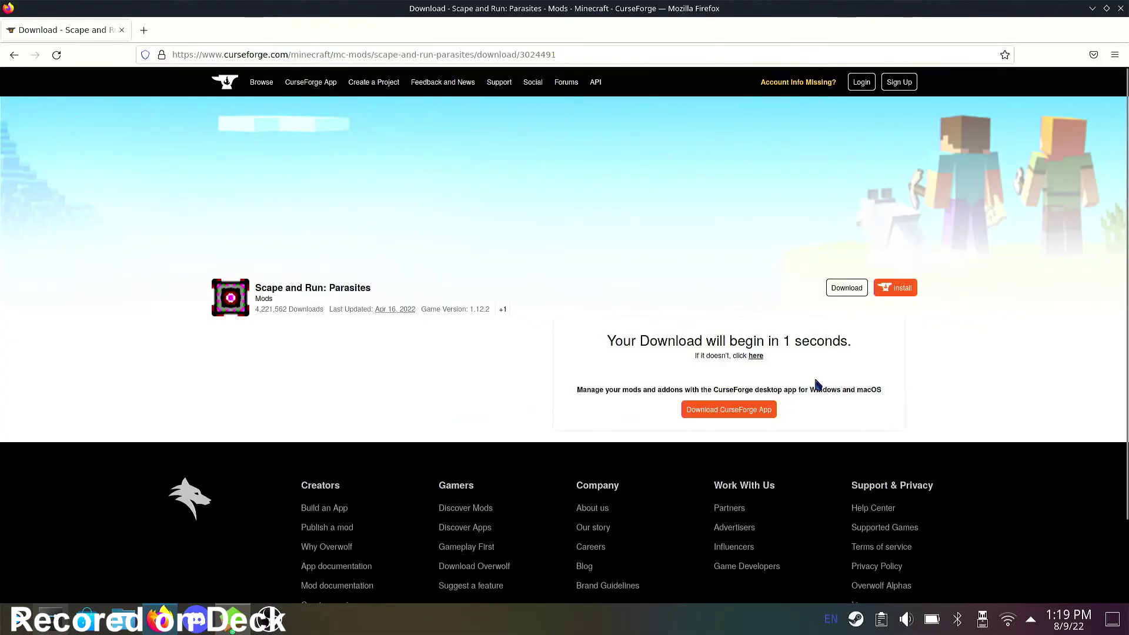
Step: Download SRParasites-1.12.2v1.8.2.jar, confirm it in the downloads list, and minimise Firefox
click(844, 296)
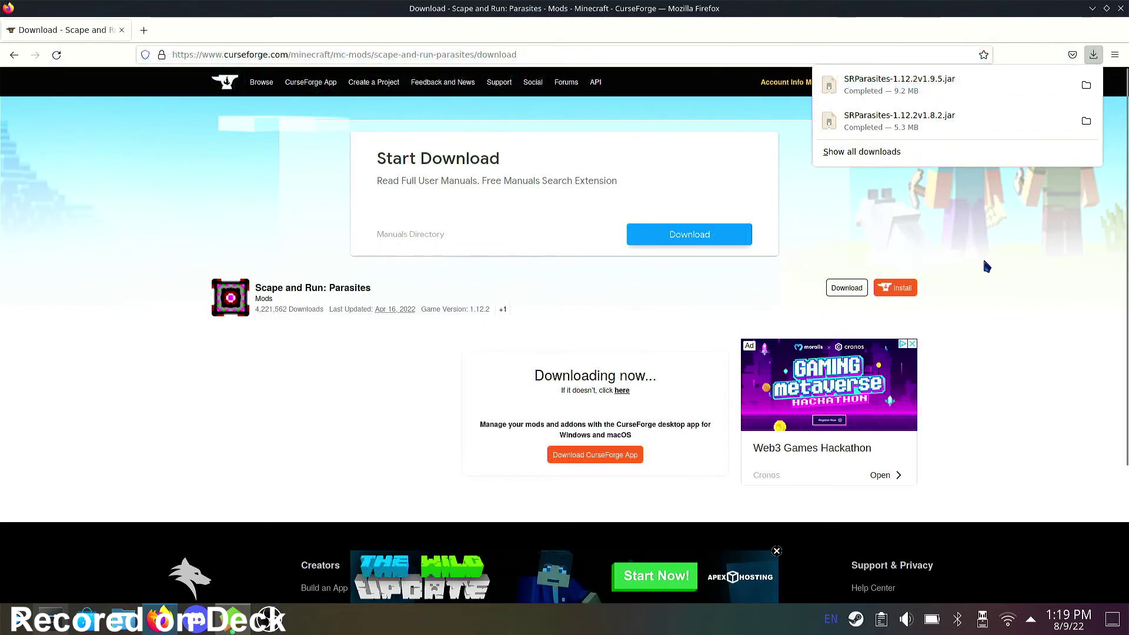
click(928, 151)
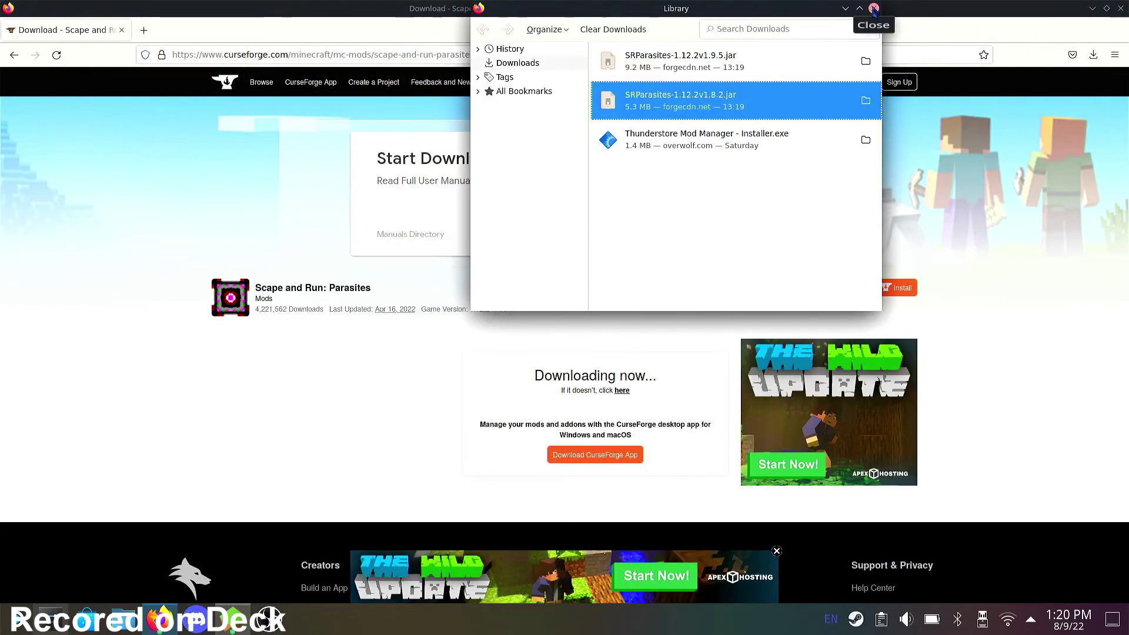
click(874, 9)
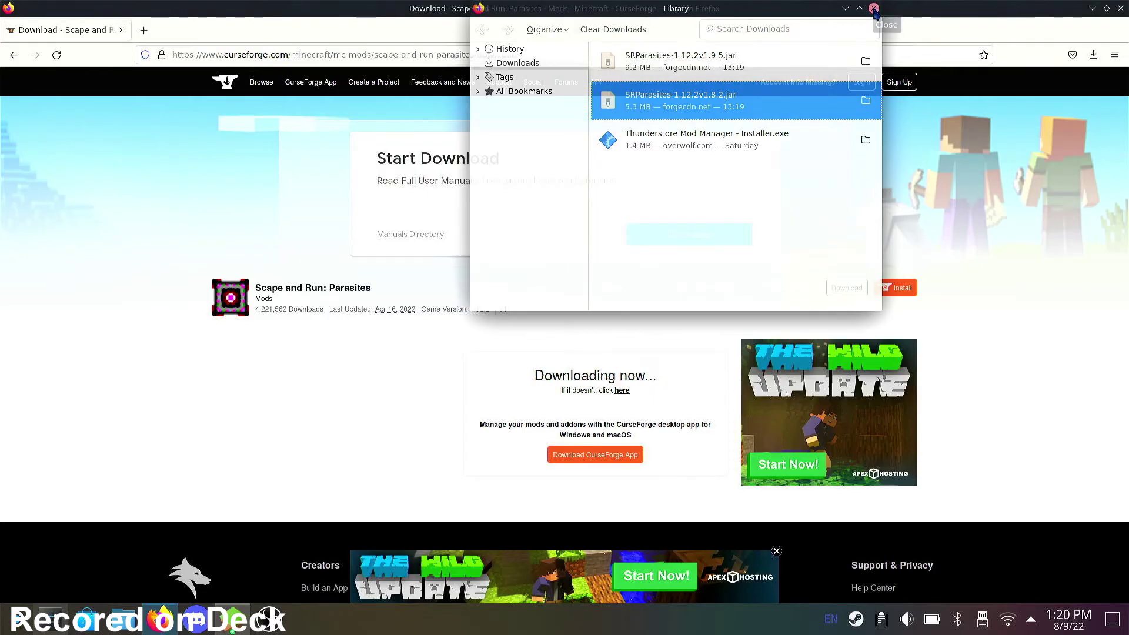
click(1091, 8)
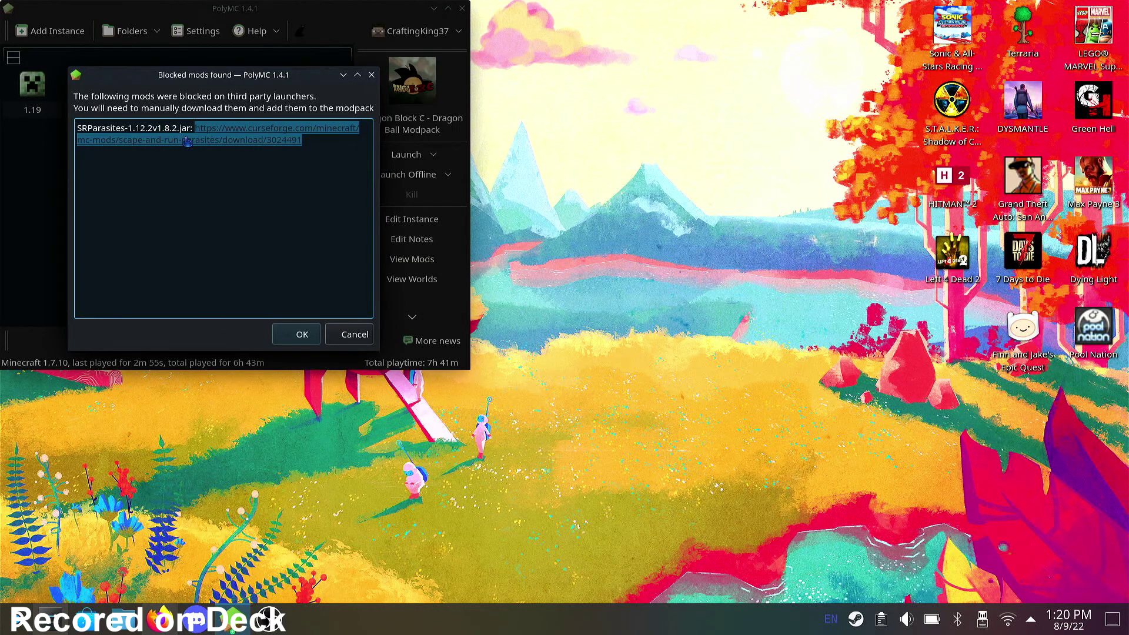
Step: Dismiss the Blocked mods found dialog so the Parasites mods finish downloading
click(308, 344)
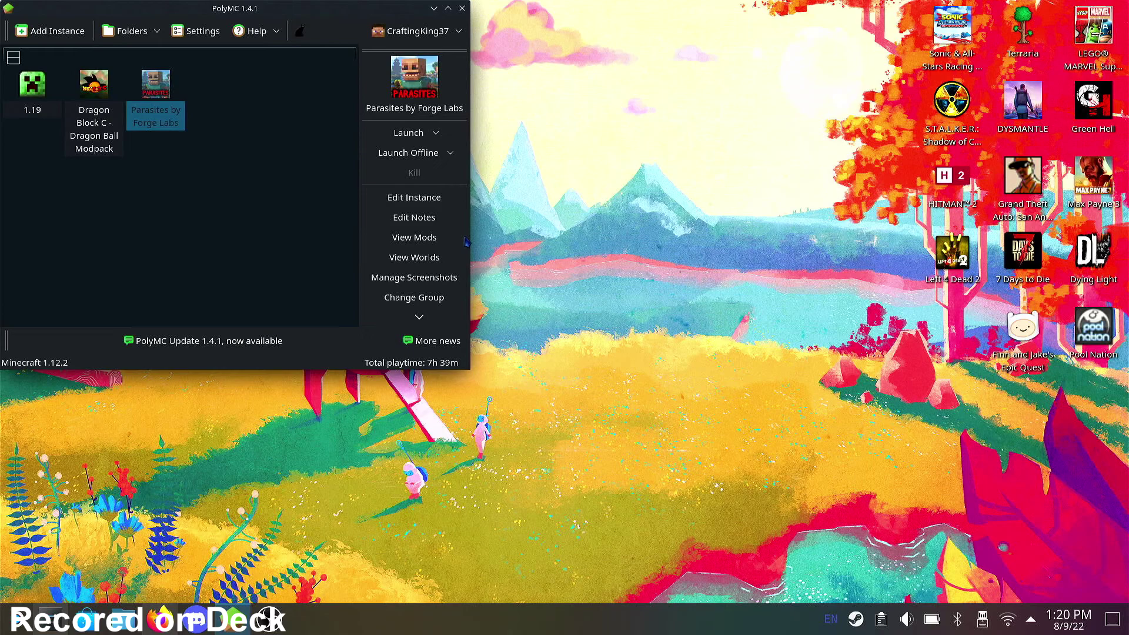
Step: Add SRParasites-1.12.2v1.8.2.jar from Downloads to the Parasites instance's mods
click(438, 203)
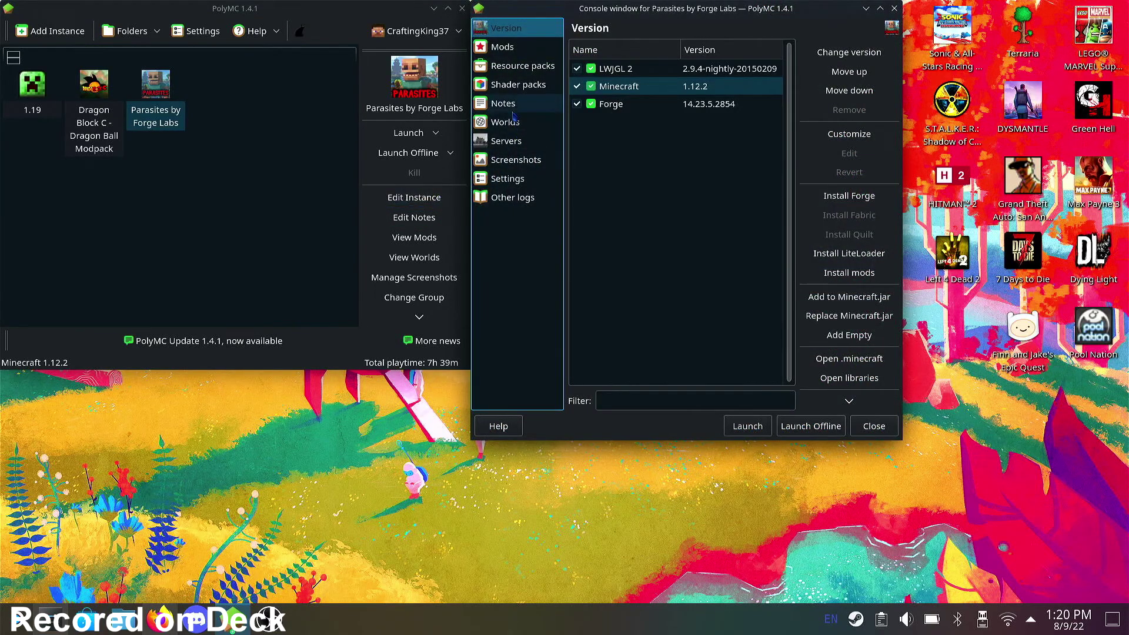
click(502, 47)
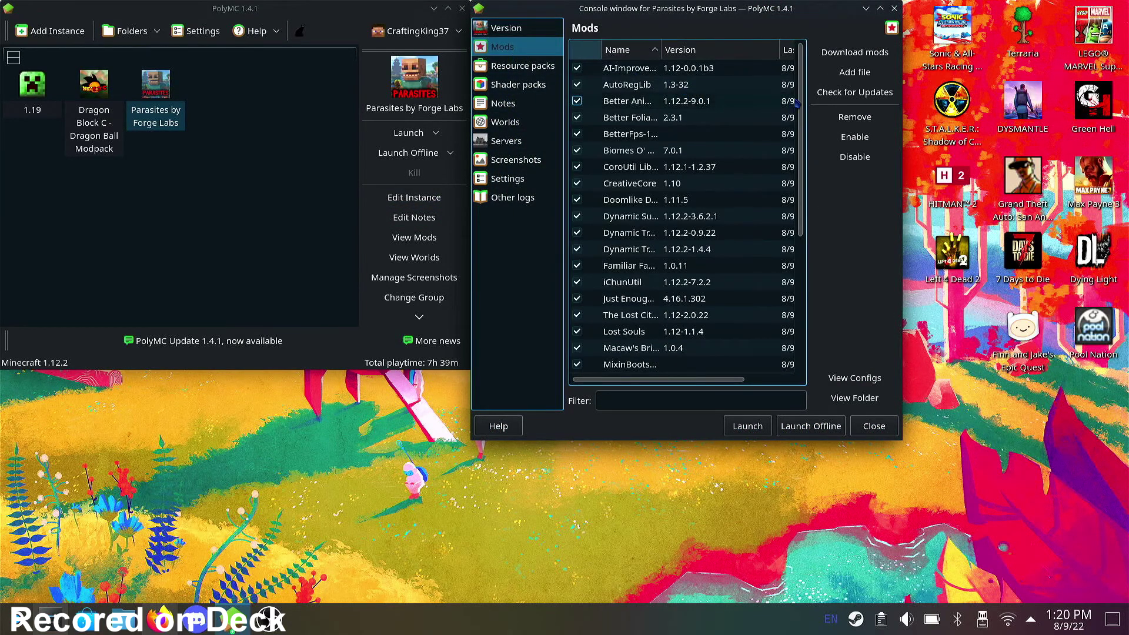
click(850, 72)
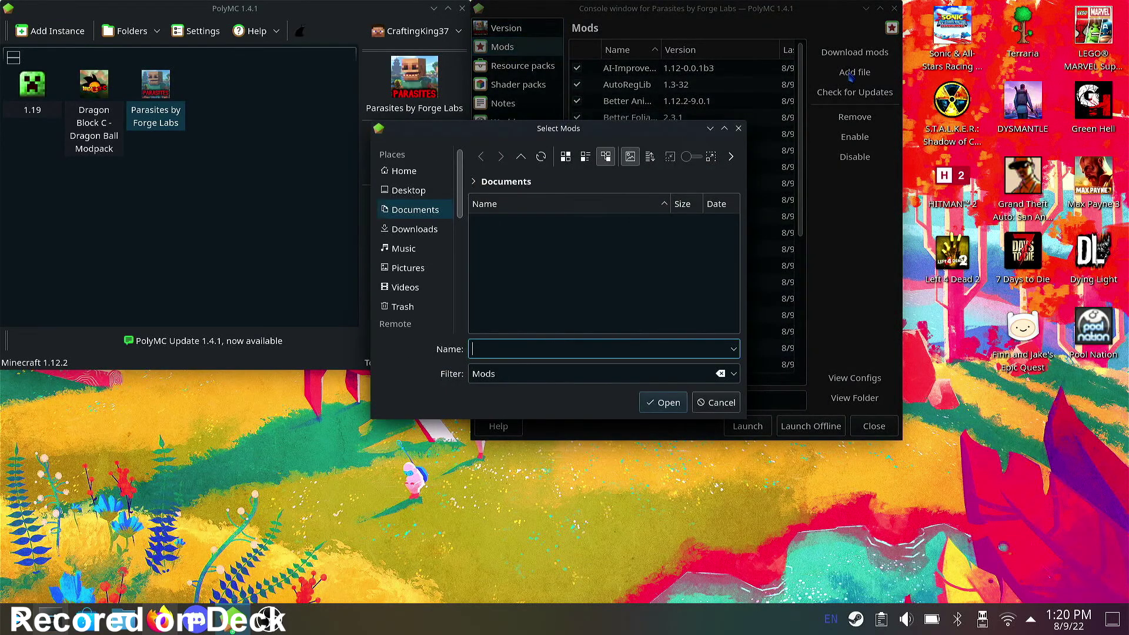
click(411, 232)
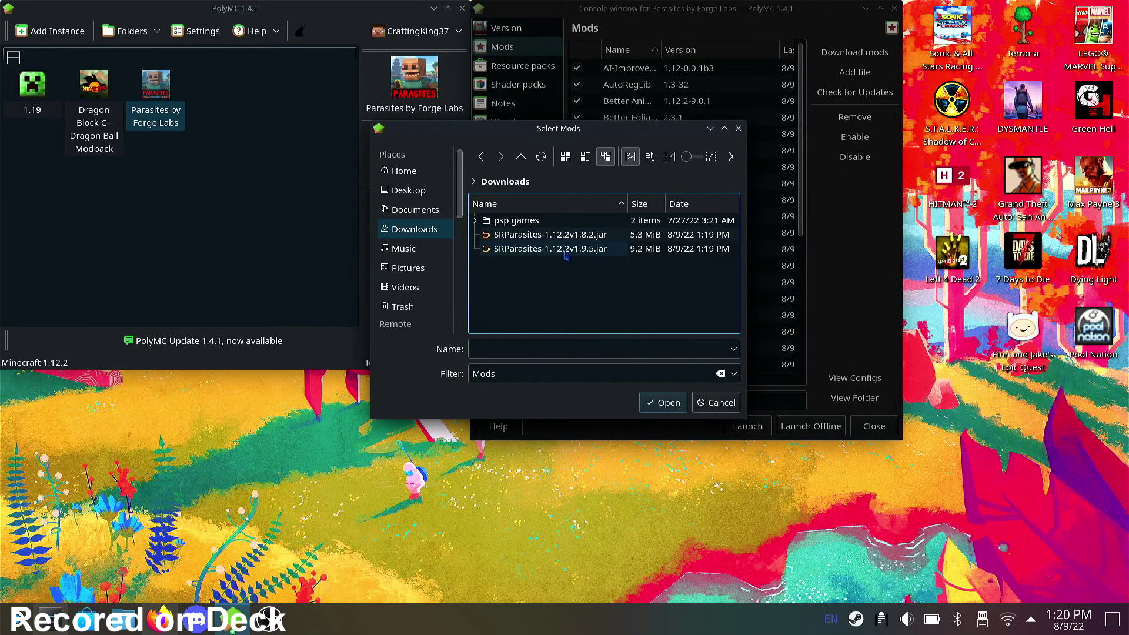
click(568, 237)
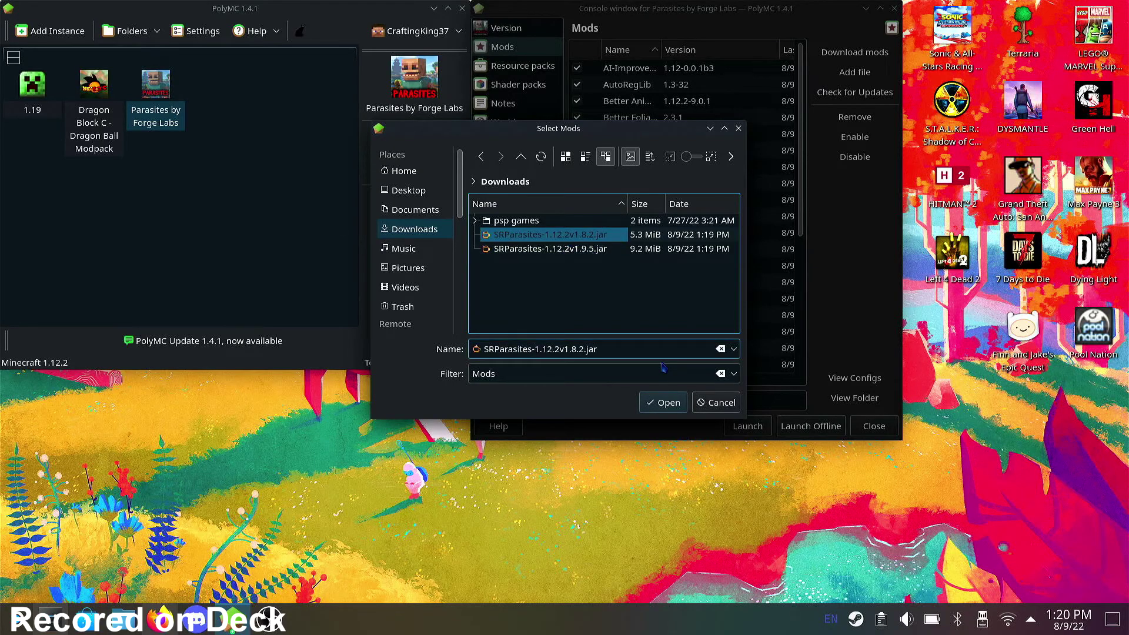
click(666, 403)
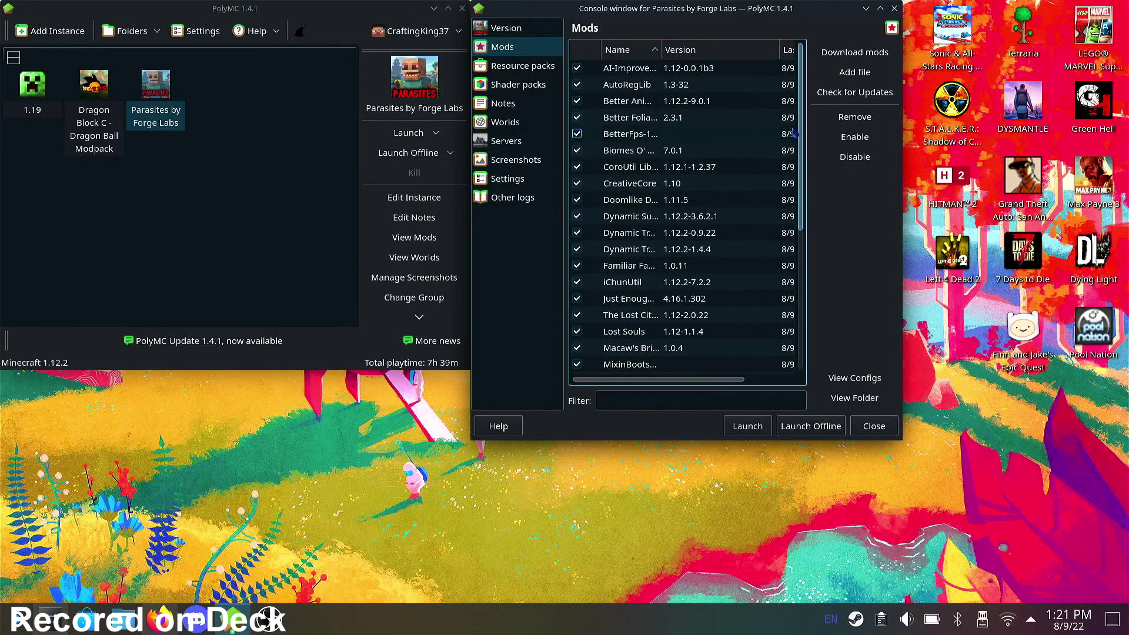
drag(803, 115, 817, 268)
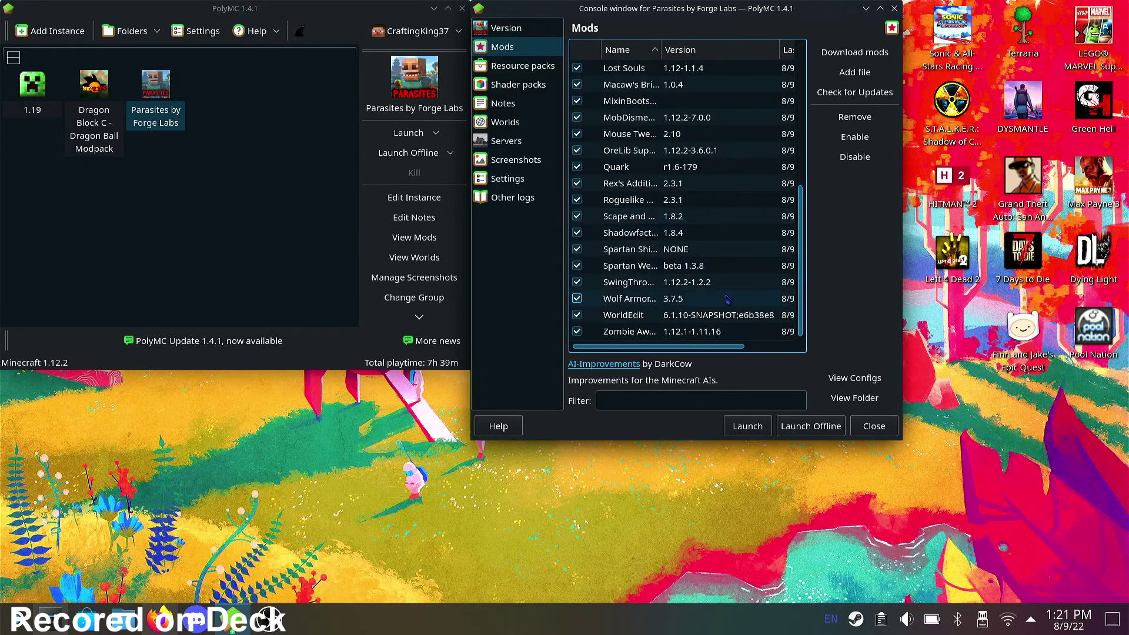
Step: Set the Parasites instance's Java to /app/jdk/8/bin/java and launch it again
click(748, 427)
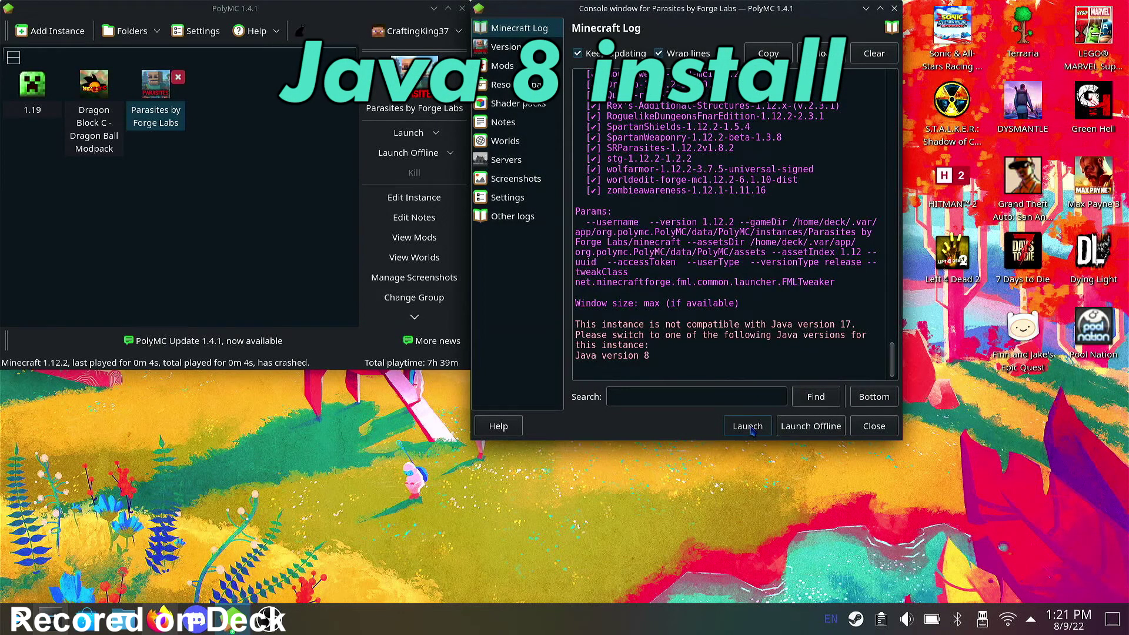
click(535, 202)
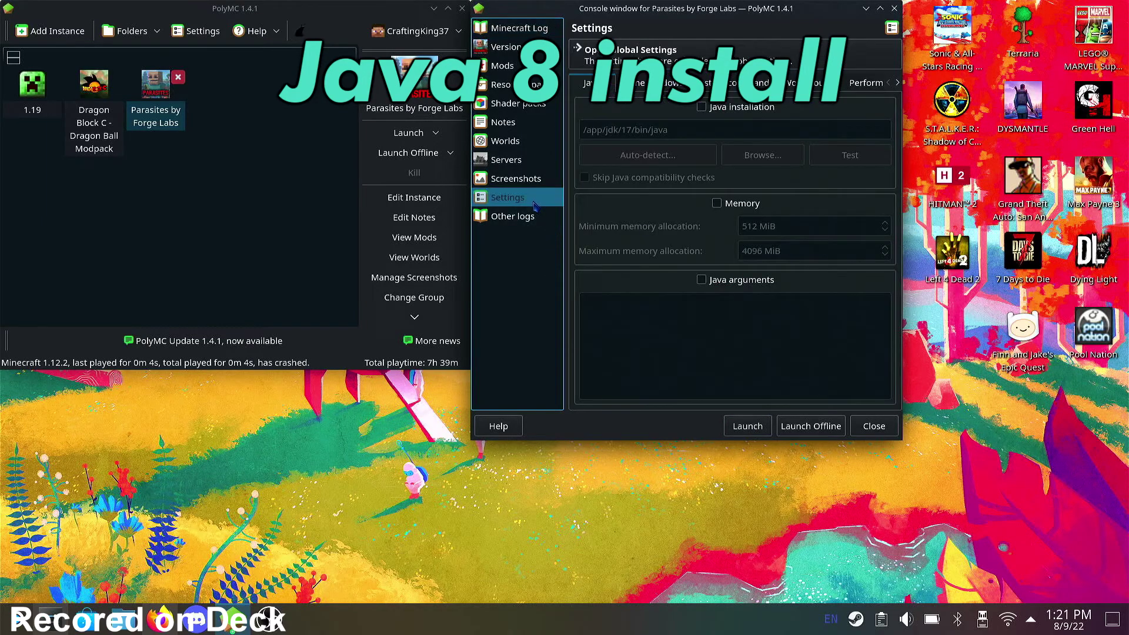
click(701, 107)
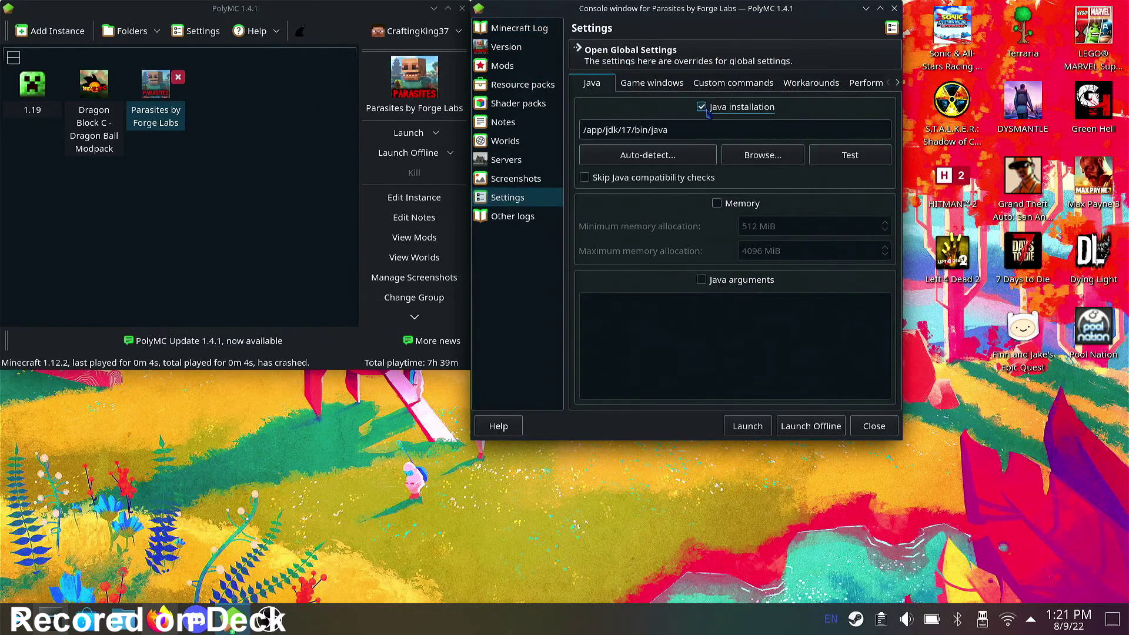
click(670, 154)
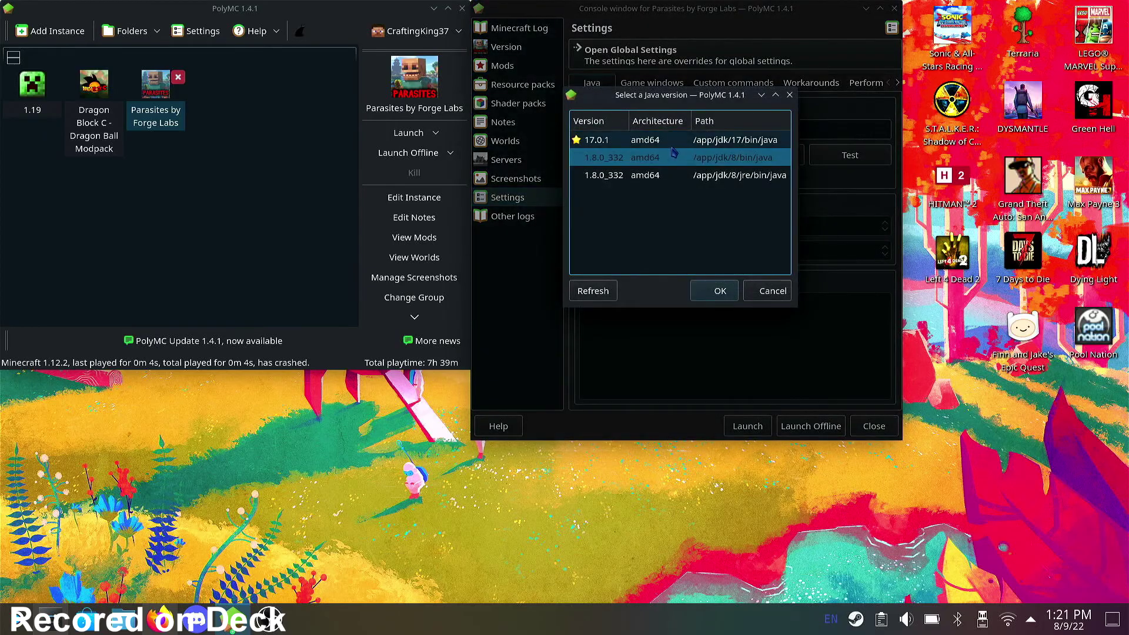
click(683, 176)
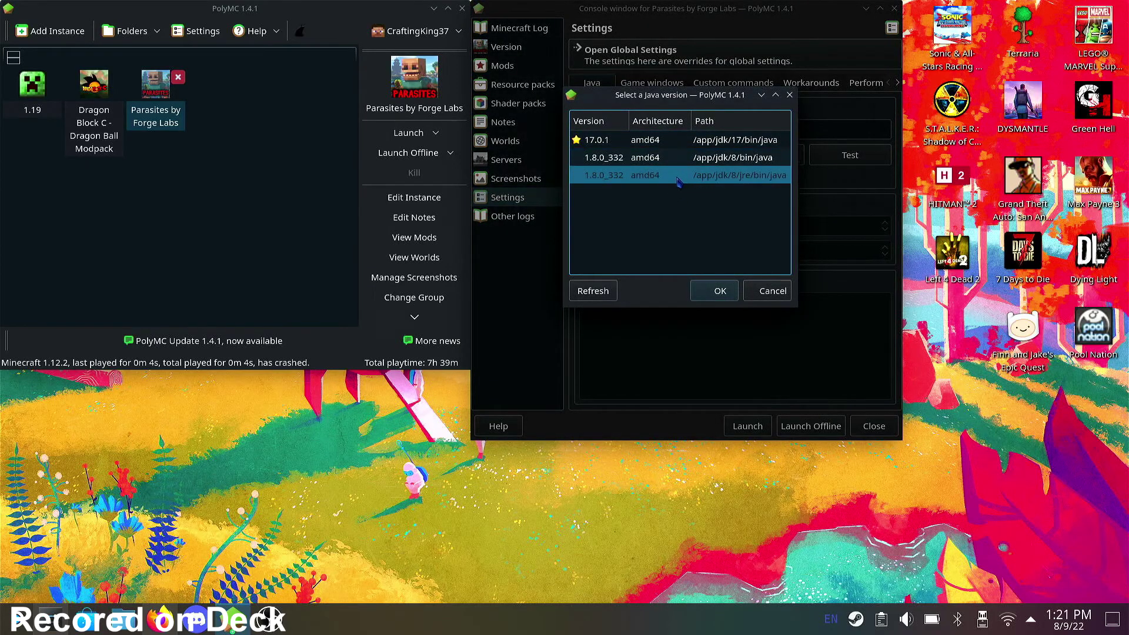
click(680, 158)
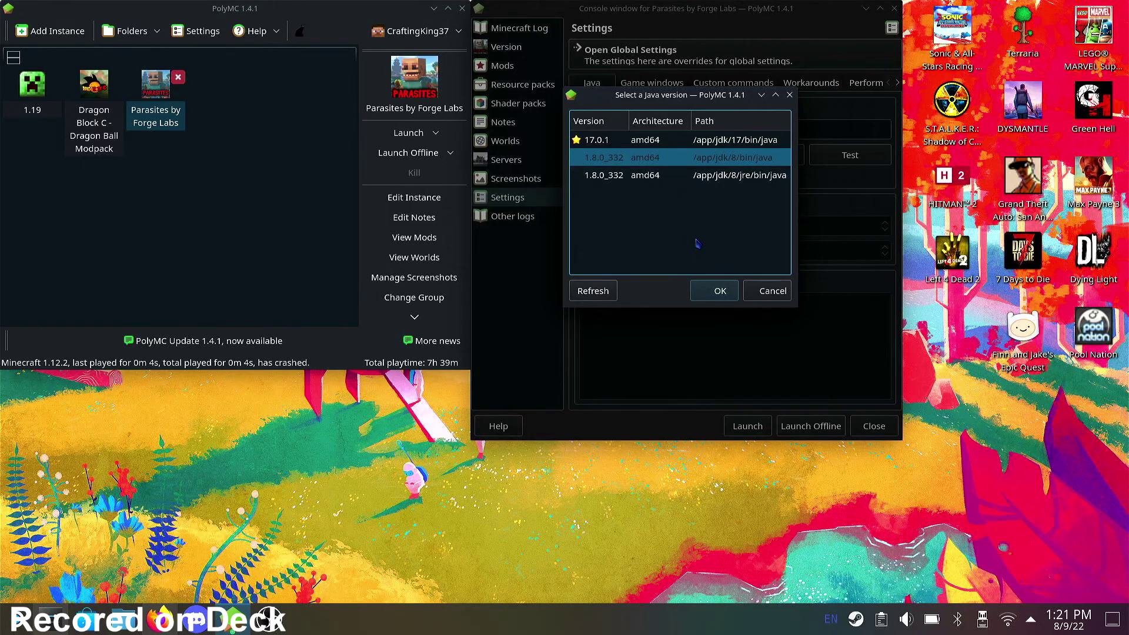
click(717, 298)
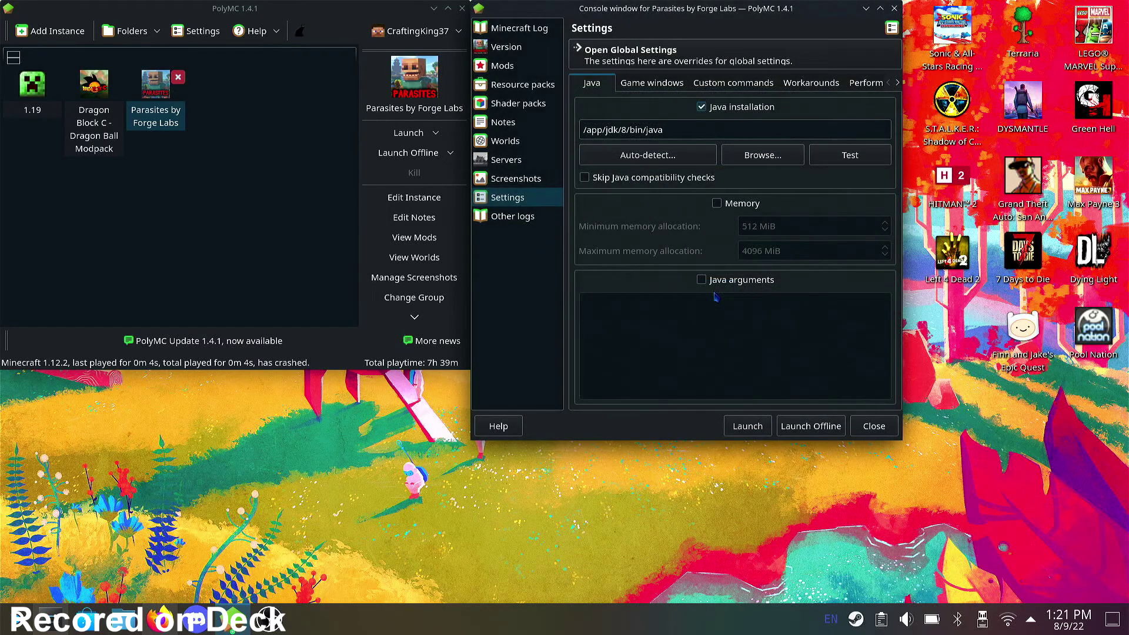
click(742, 424)
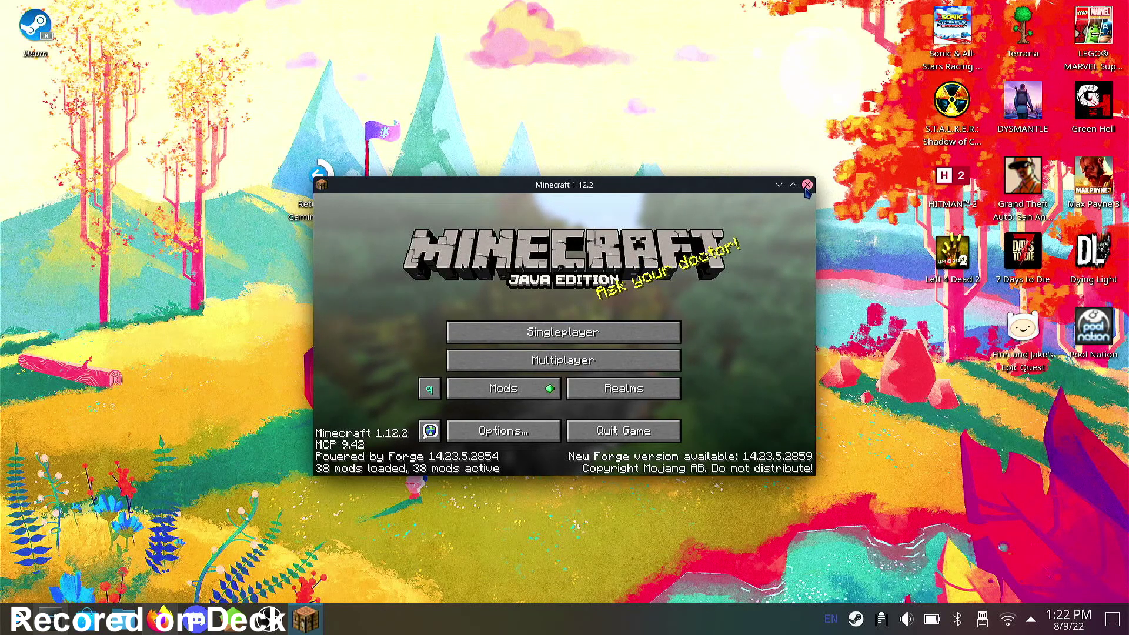
Step: Quit Minecraft from the 1.12.2 main menu after all 38 mods load
click(669, 431)
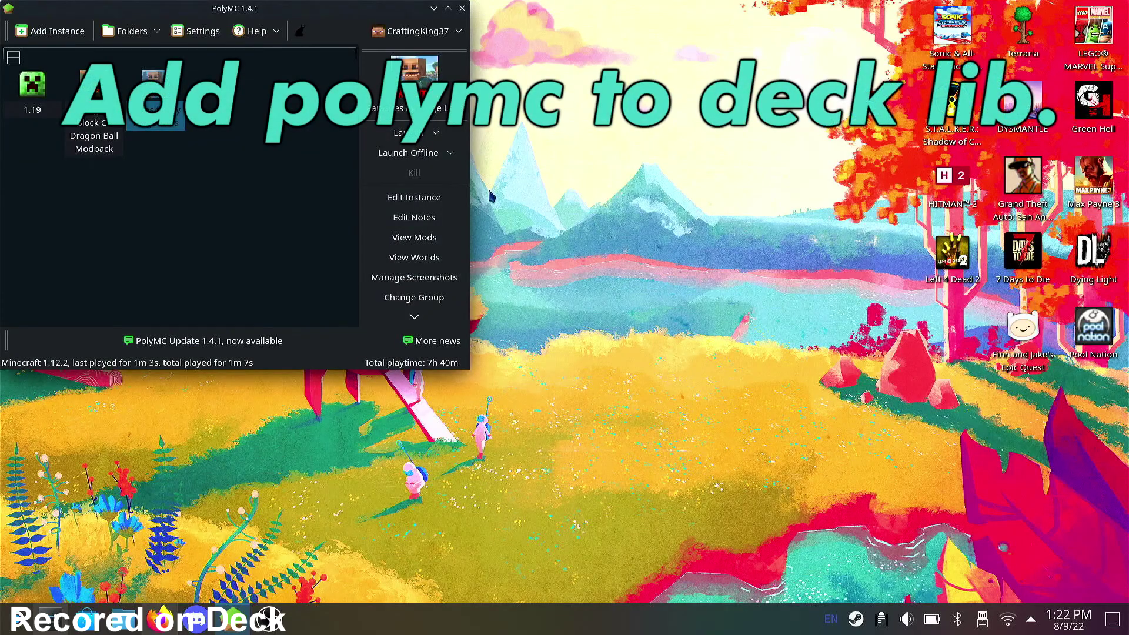
Step: Close the PolyMC launcher window
click(462, 8)
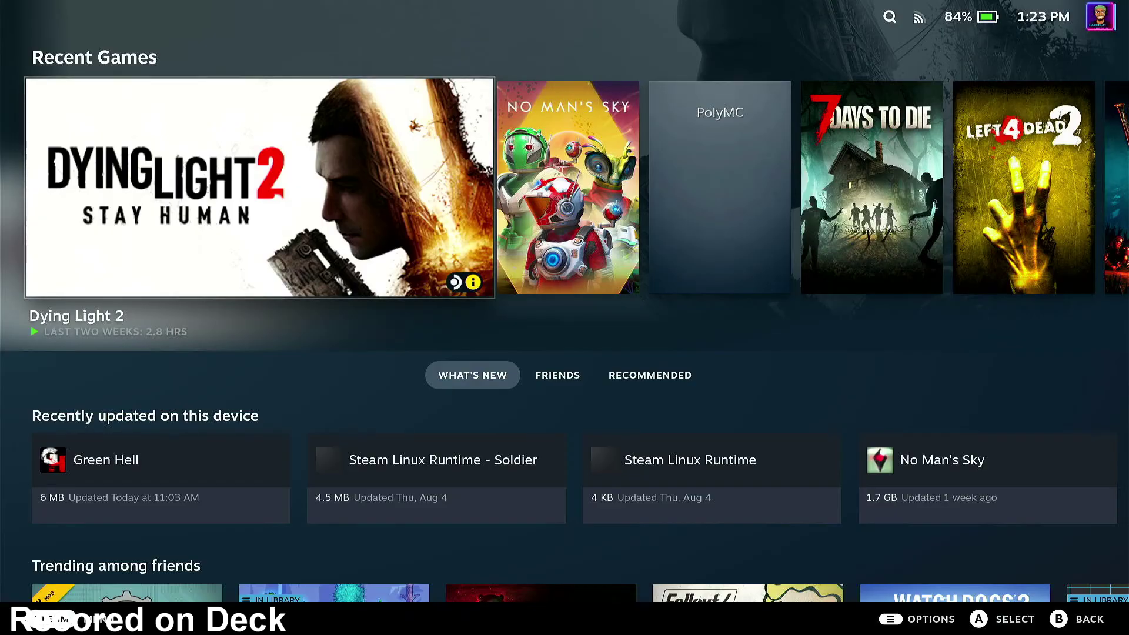
Step: Launch PolyMC from the Non-Steam section of the Steam library
key(Right)
key(Right)
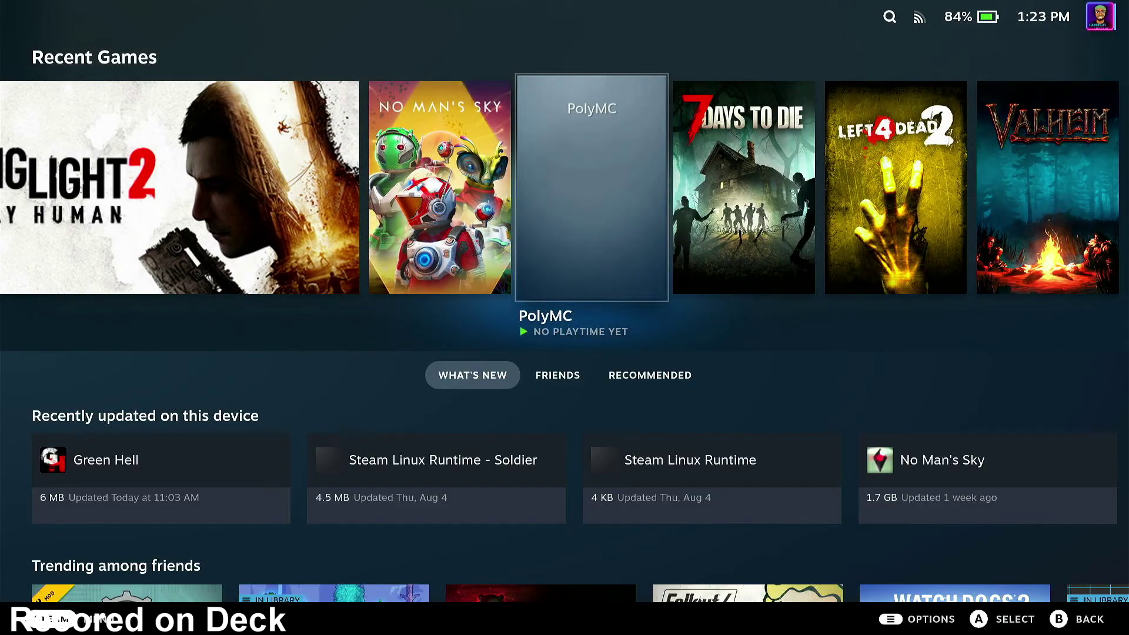
key(Return)
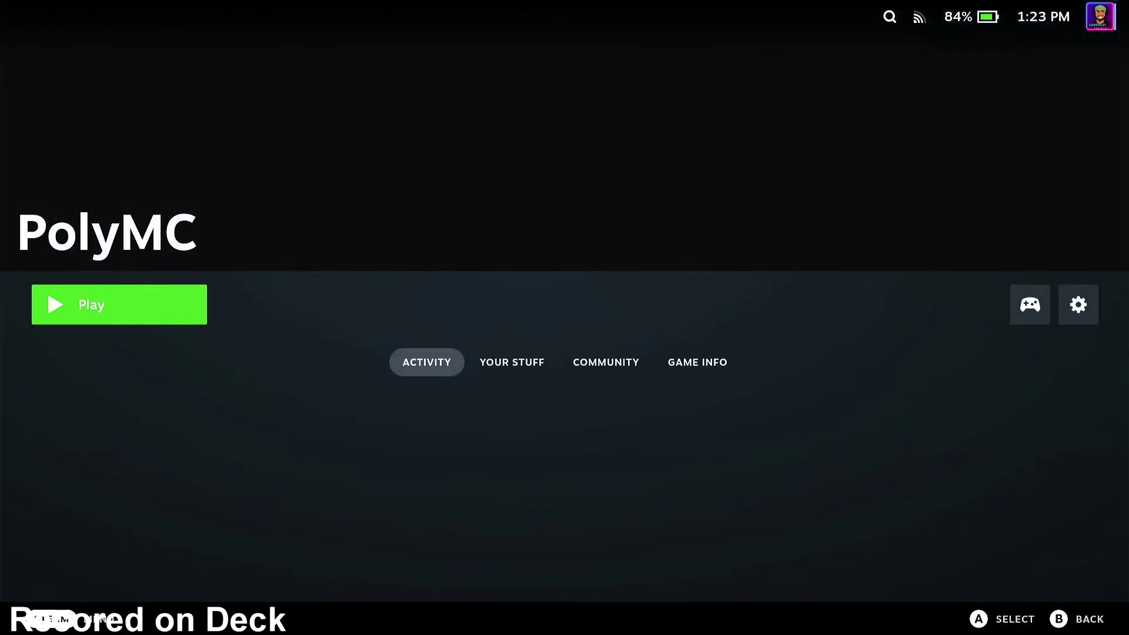
key(super)
key(Down)
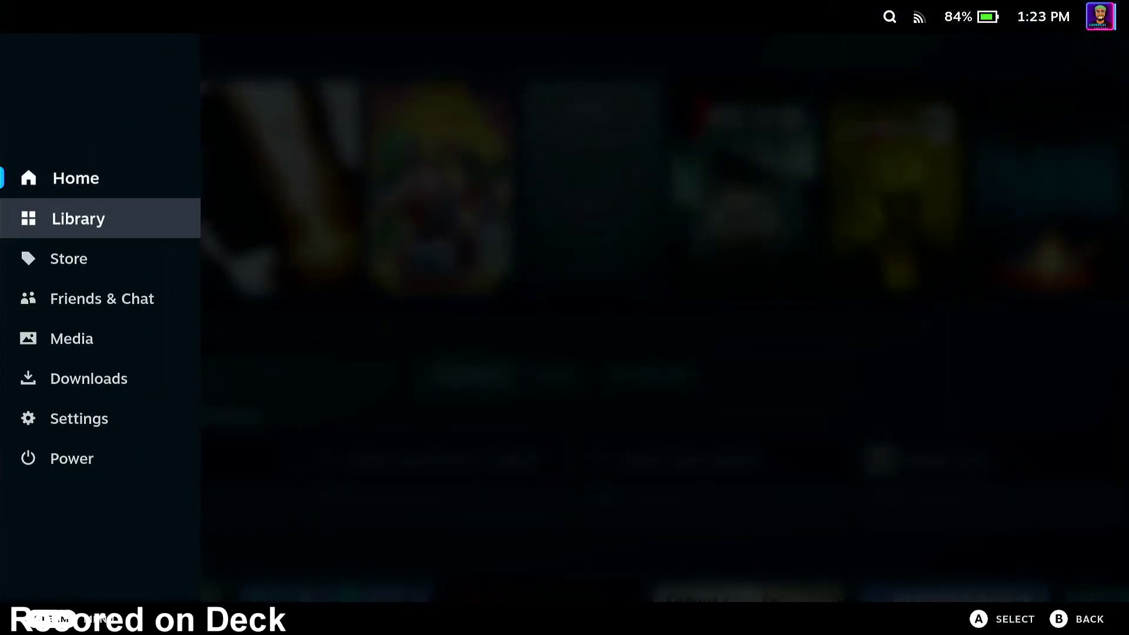
key(Return)
key(Page_Down)
key(Page_Down)
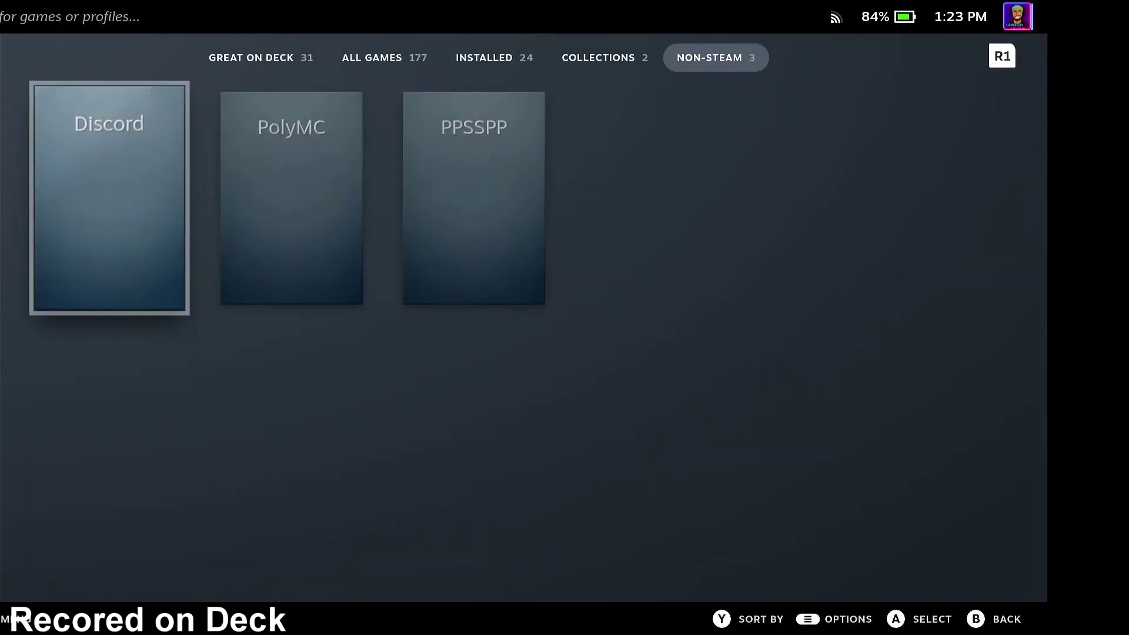
key(Right)
key(Return)
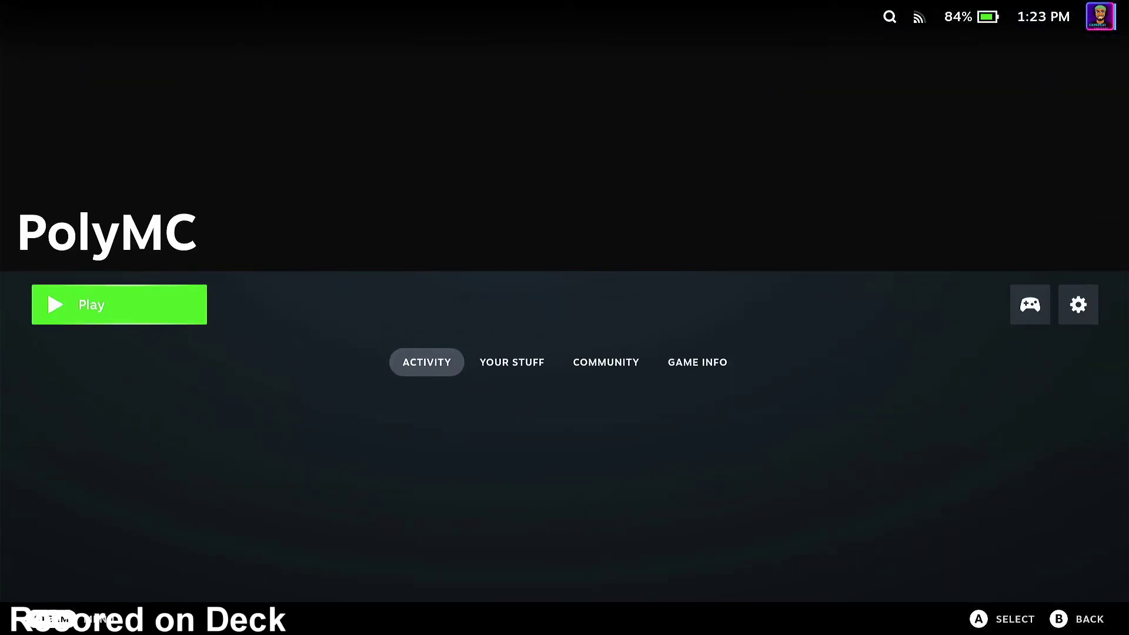
key(Return)
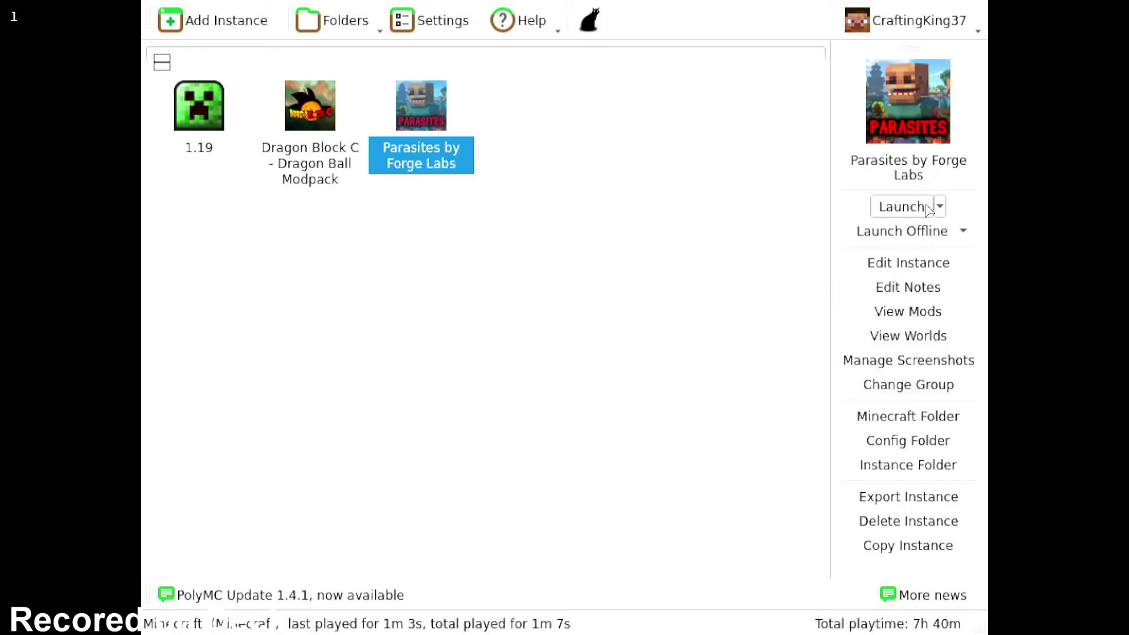
Step: Launch the Parasites by Forge Labs instance
click(895, 206)
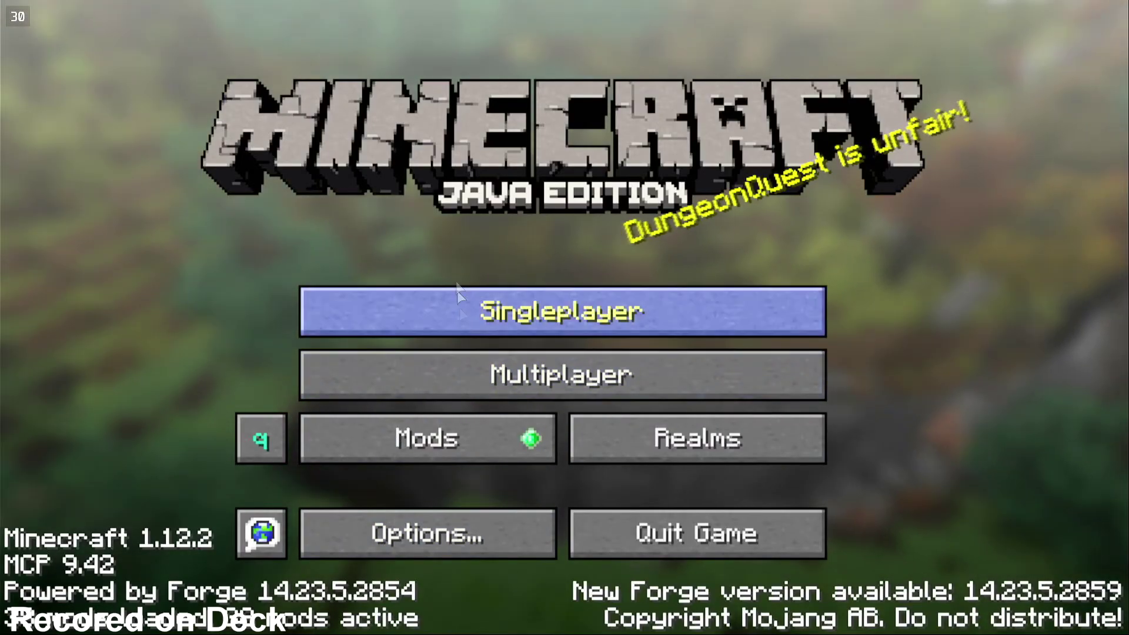
Step: Turn on fullscreen and set the max framerate to 60 fps in video settings
click(467, 307)
key(Escape)
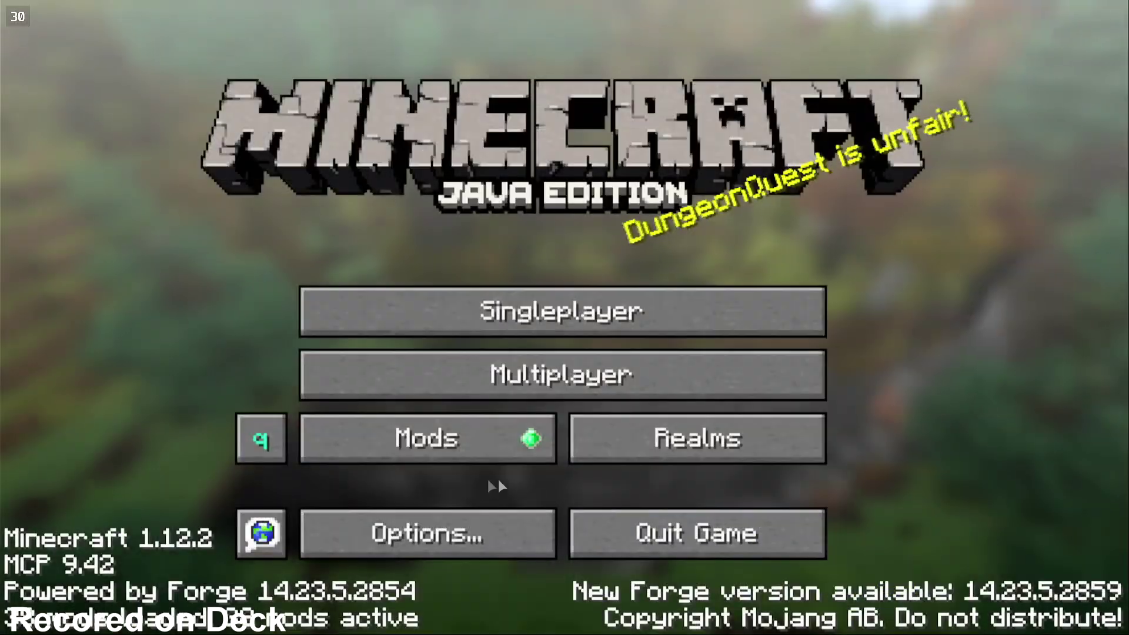
click(482, 532)
click(452, 307)
click(769, 451)
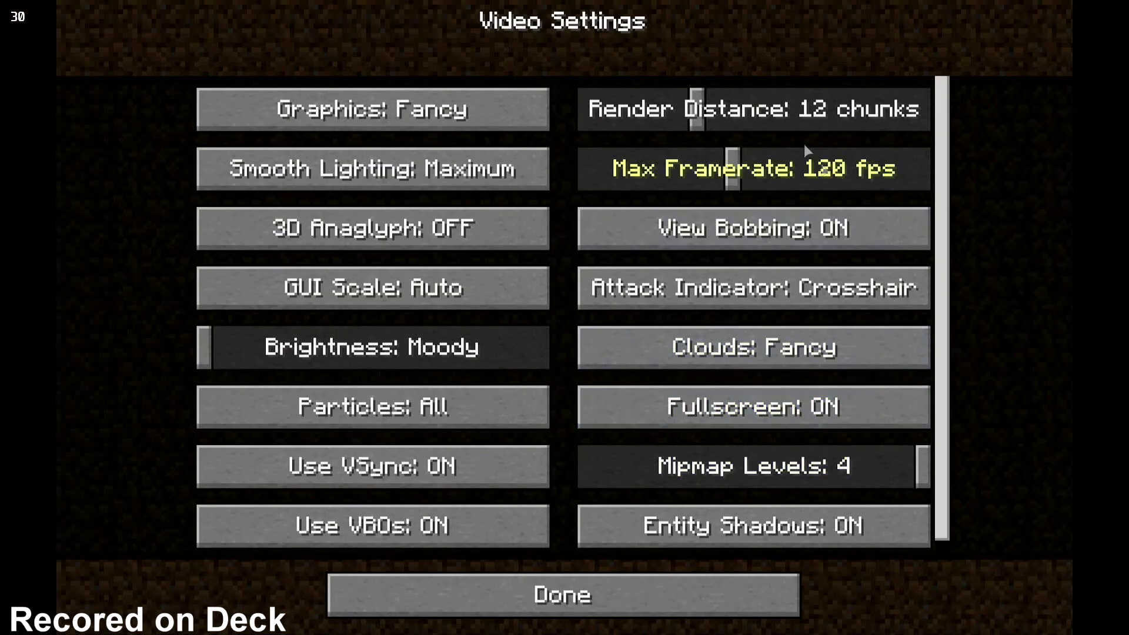
drag(733, 170, 655, 167)
click(568, 582)
click(558, 545)
Step: Load the New World save and walk from the lake bank into the swamp forest
click(547, 303)
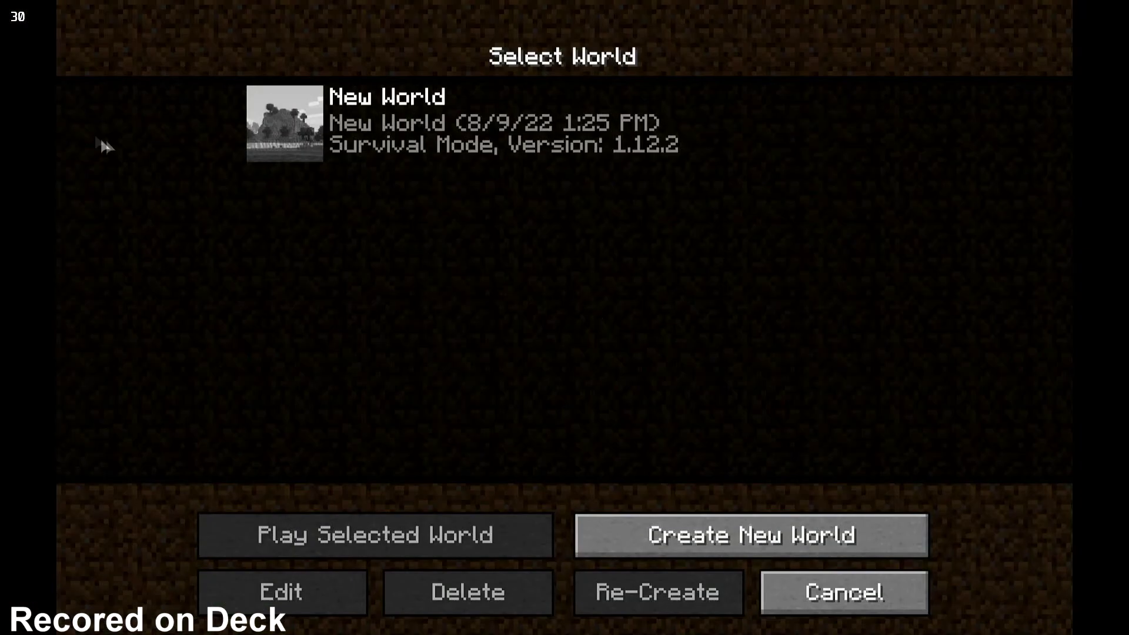
click(281, 136)
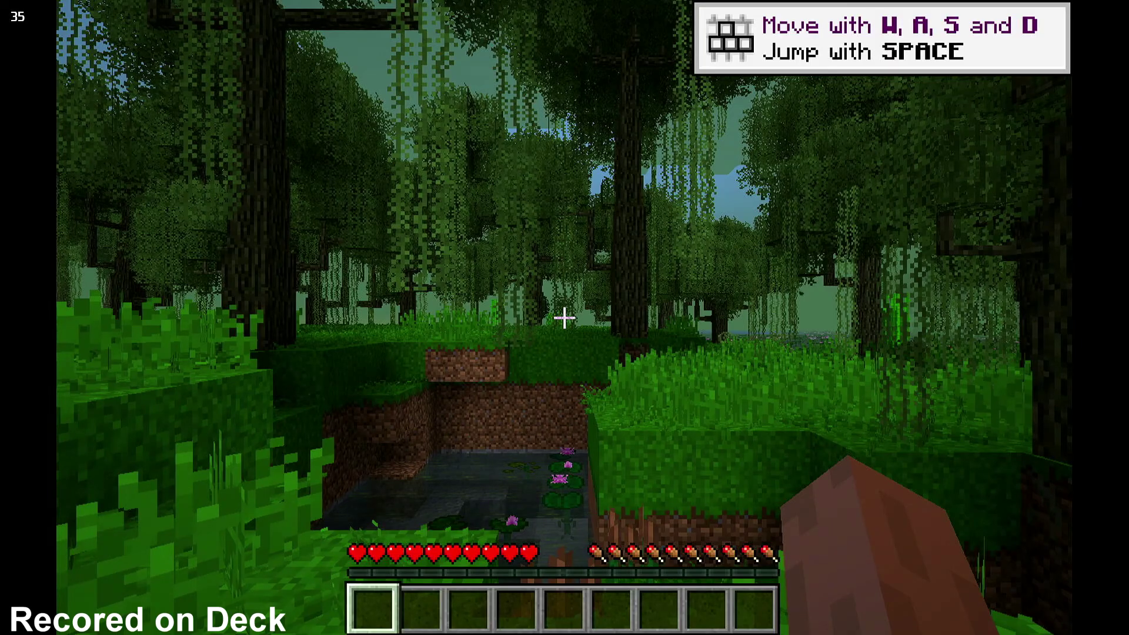
mouse_move(565, 317)
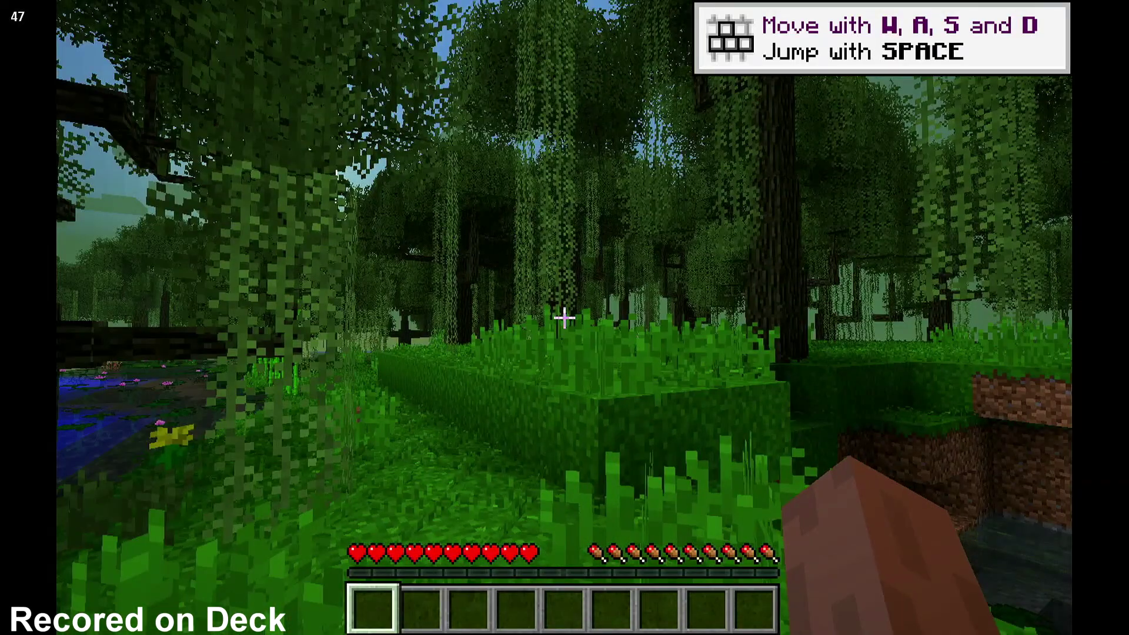
key(w)
key(w)
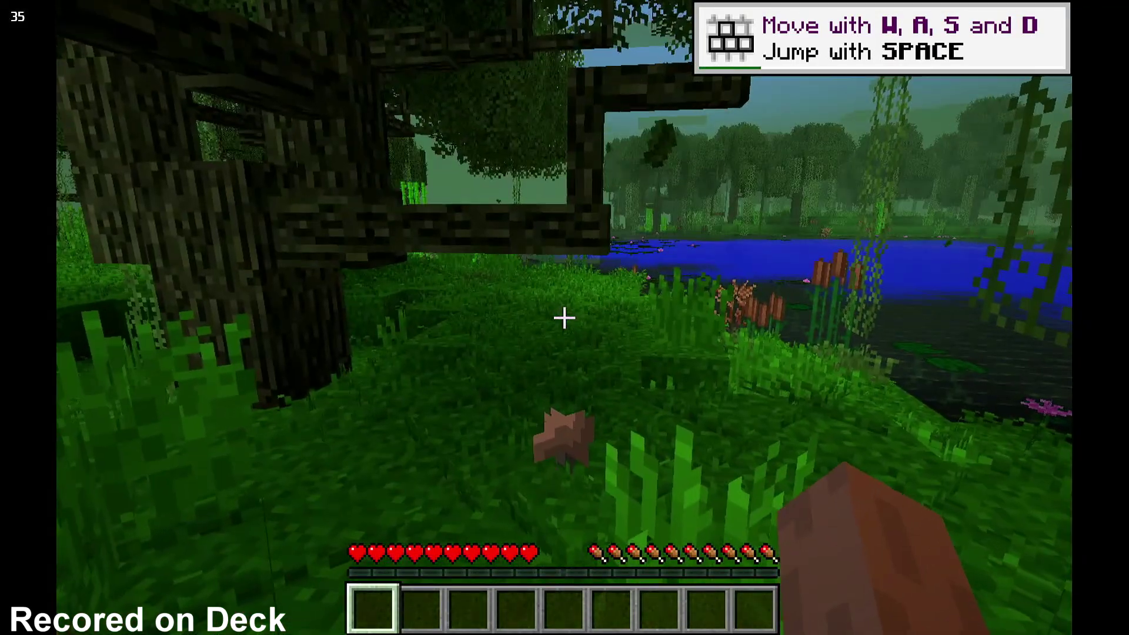
key(w)
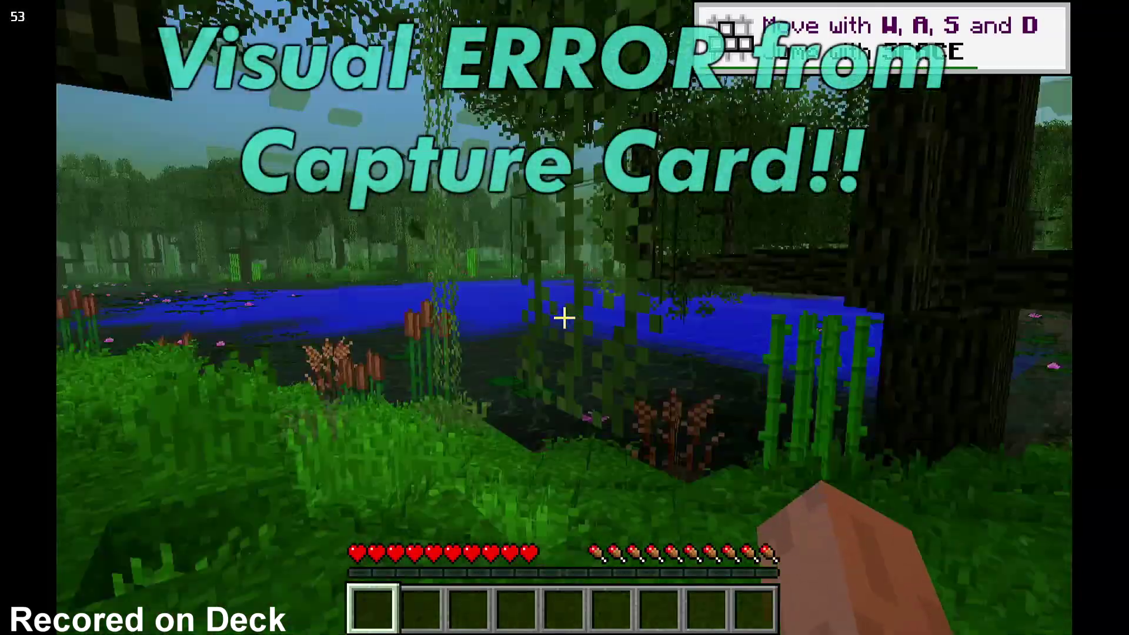
key(w)
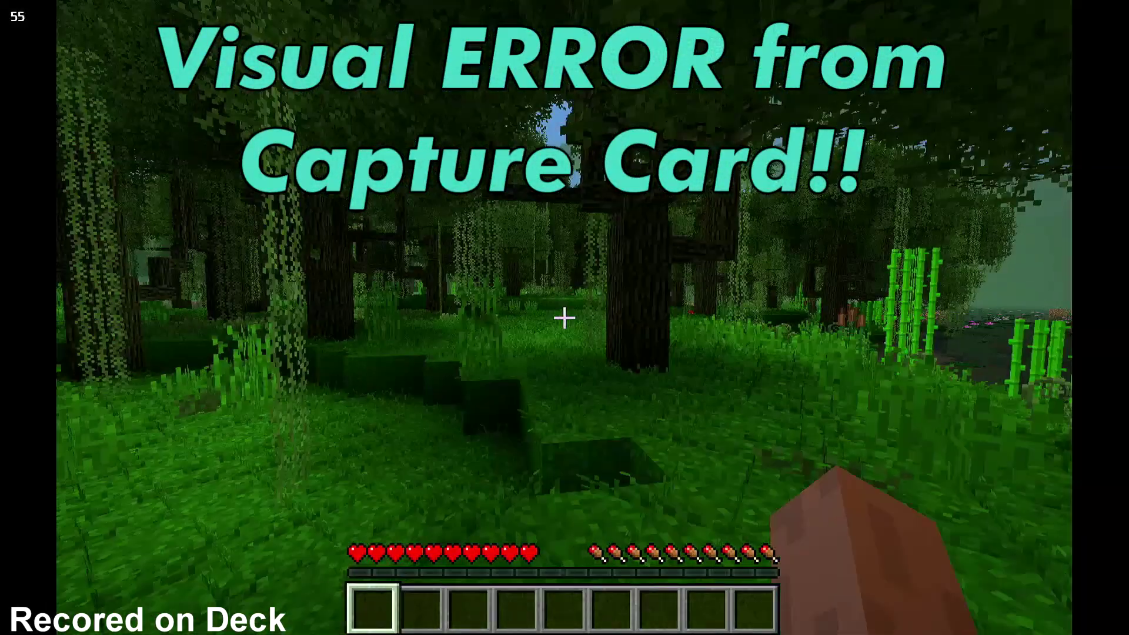
key(w)
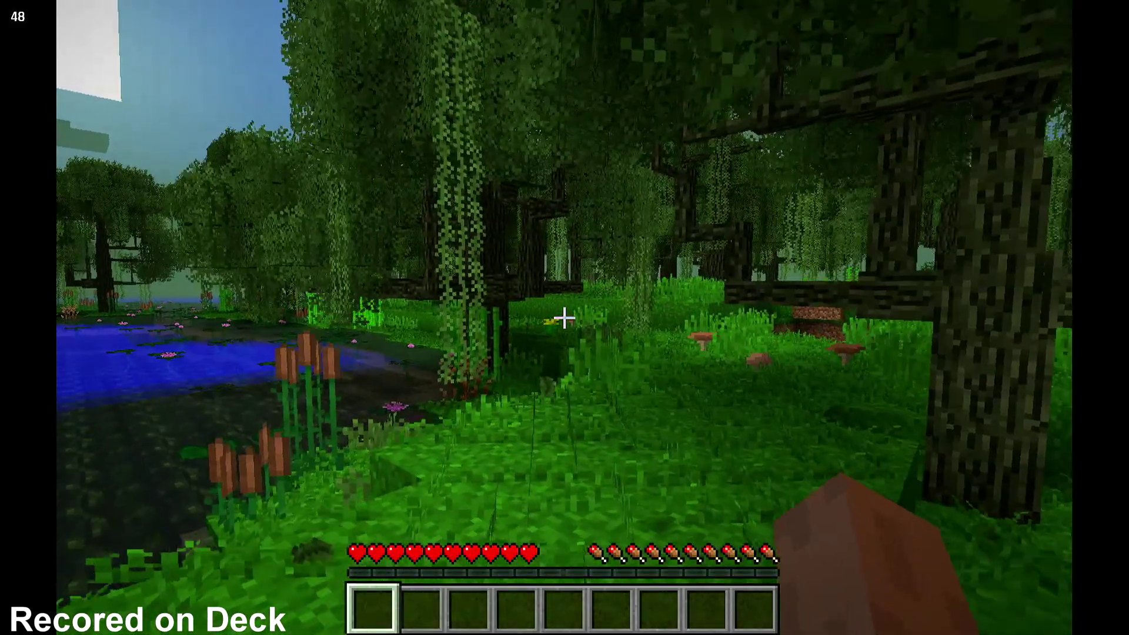
key(w)
key(w)
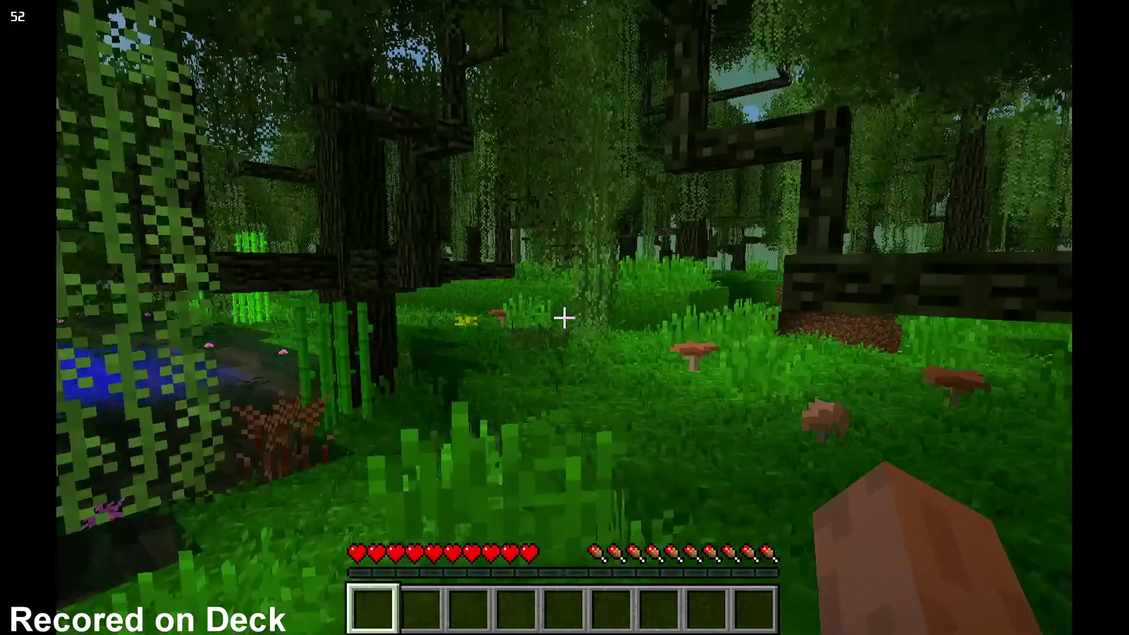
key(w)
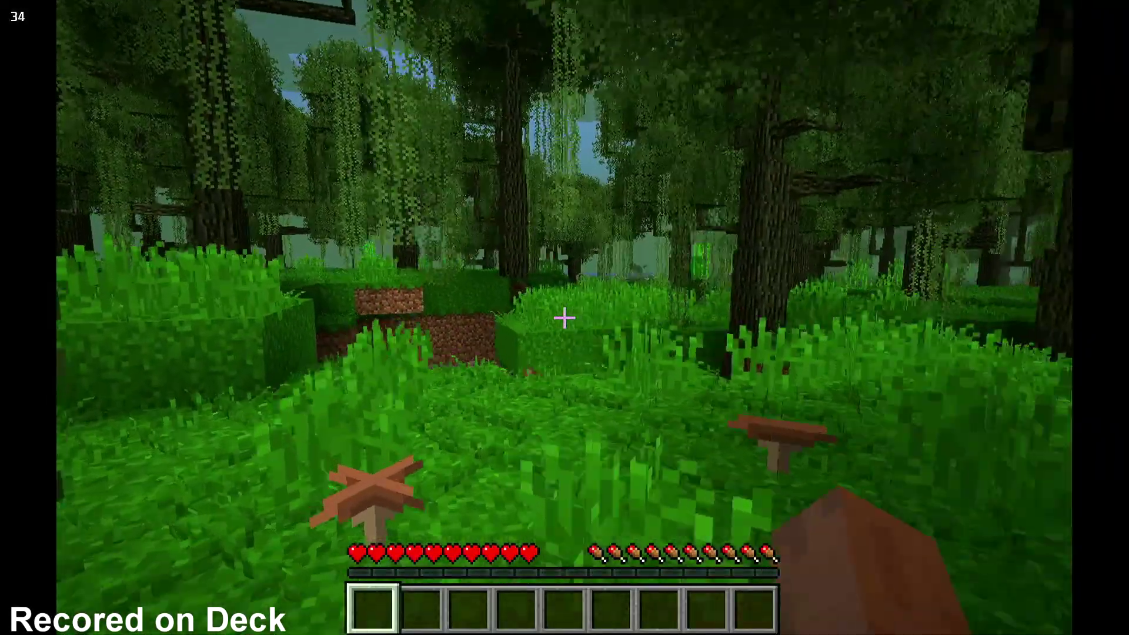
key(w)
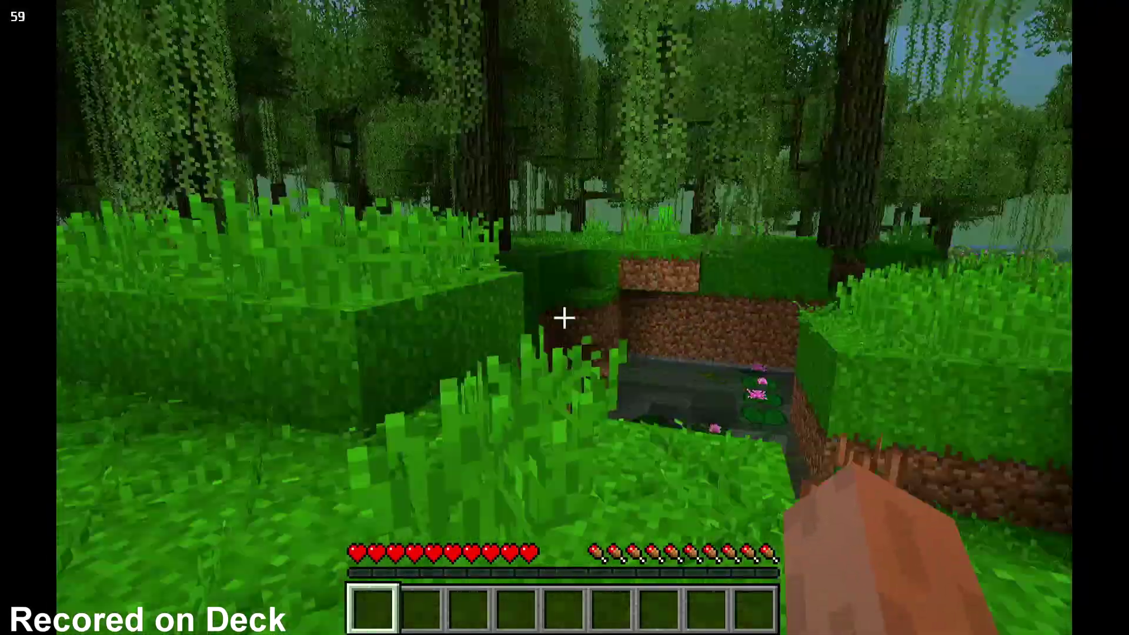
Step: Keep walking through the swamp, jumping onto grass ledges, out into the open swamp
key(w)
key(space)
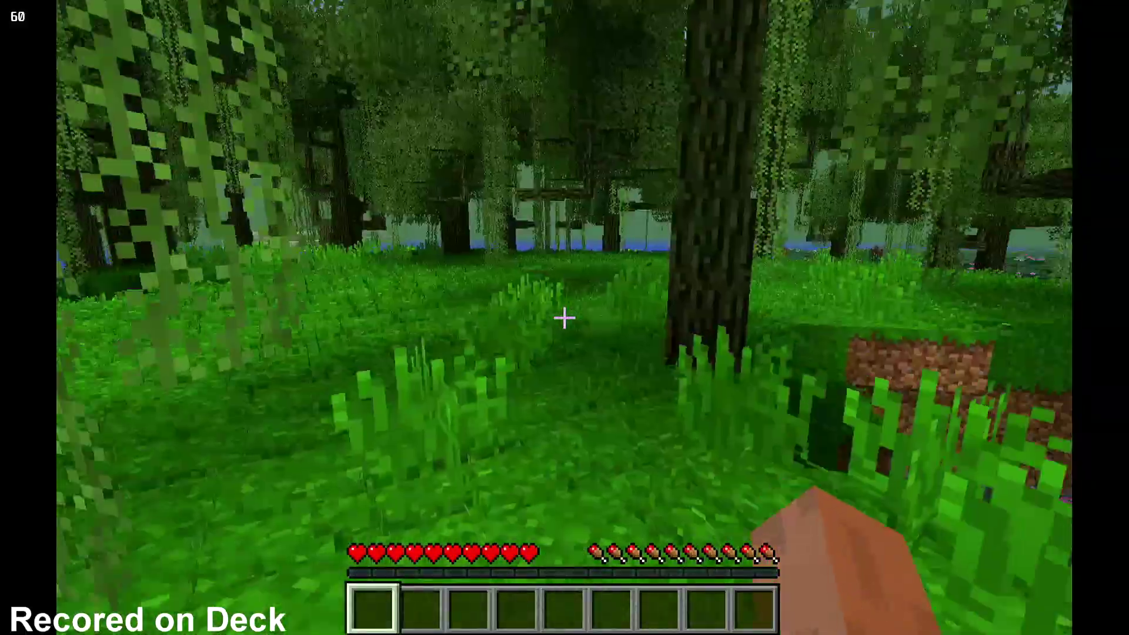
key(w)
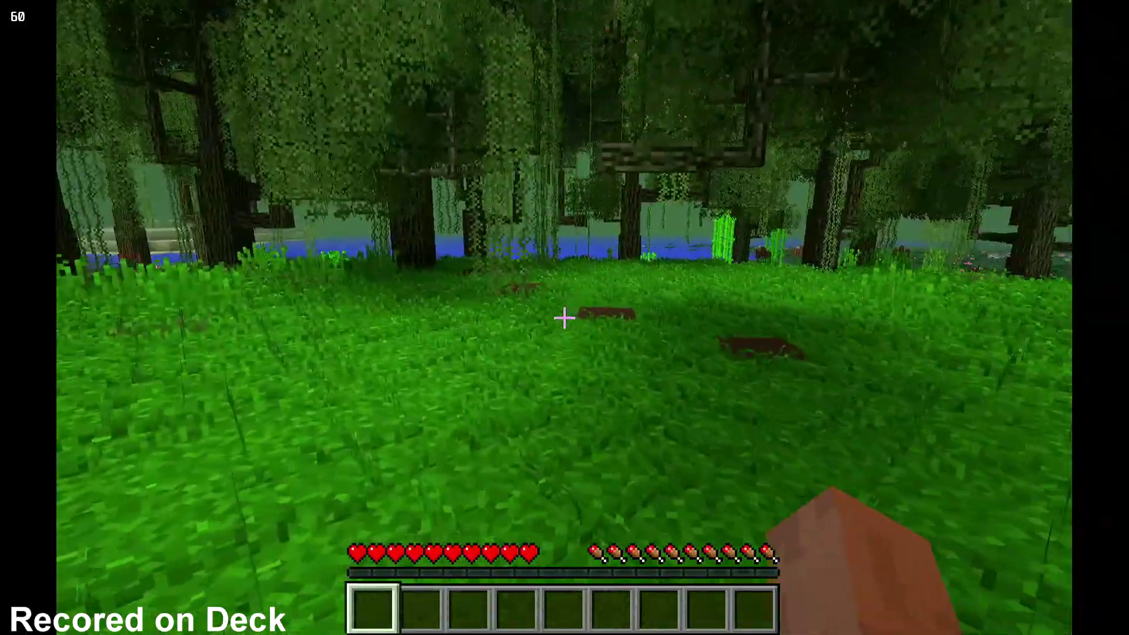
key(w)
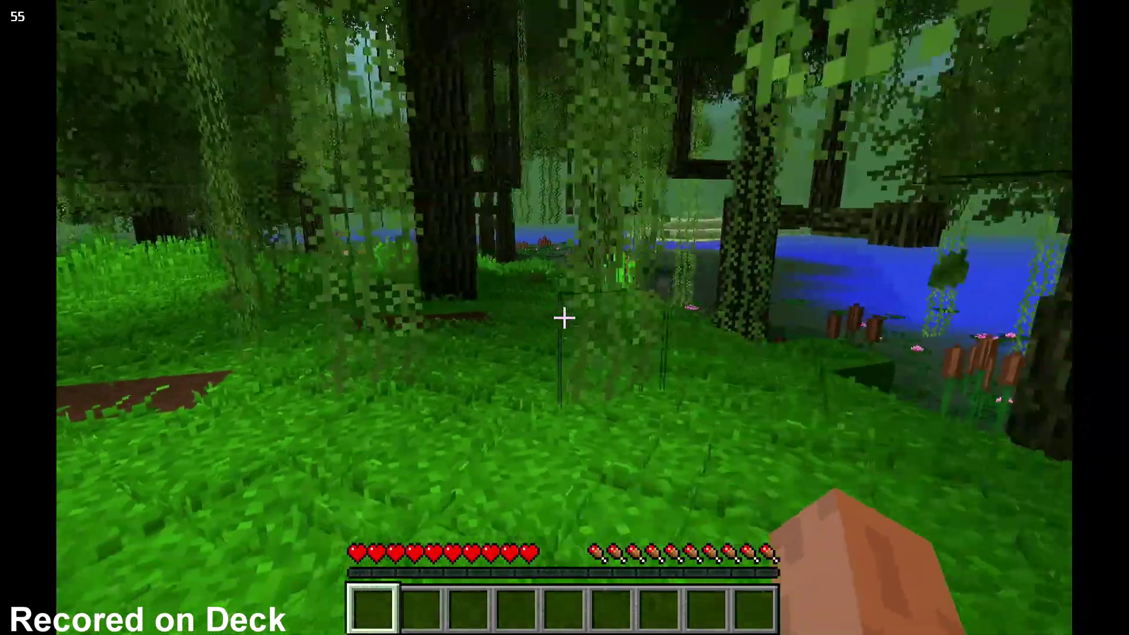
key(w)
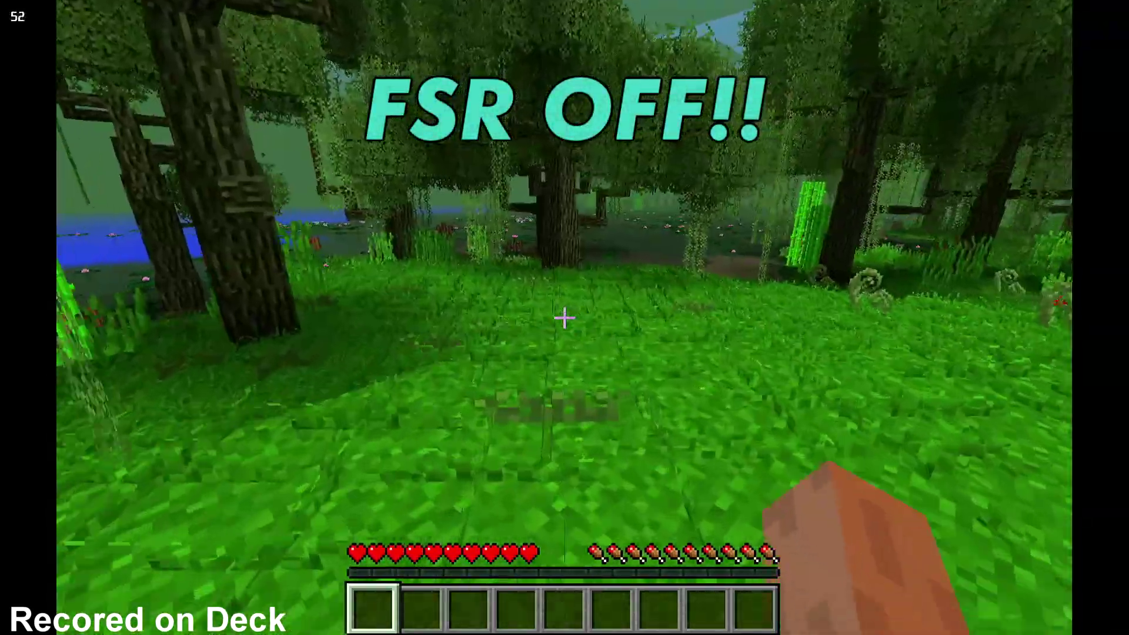
key(w)
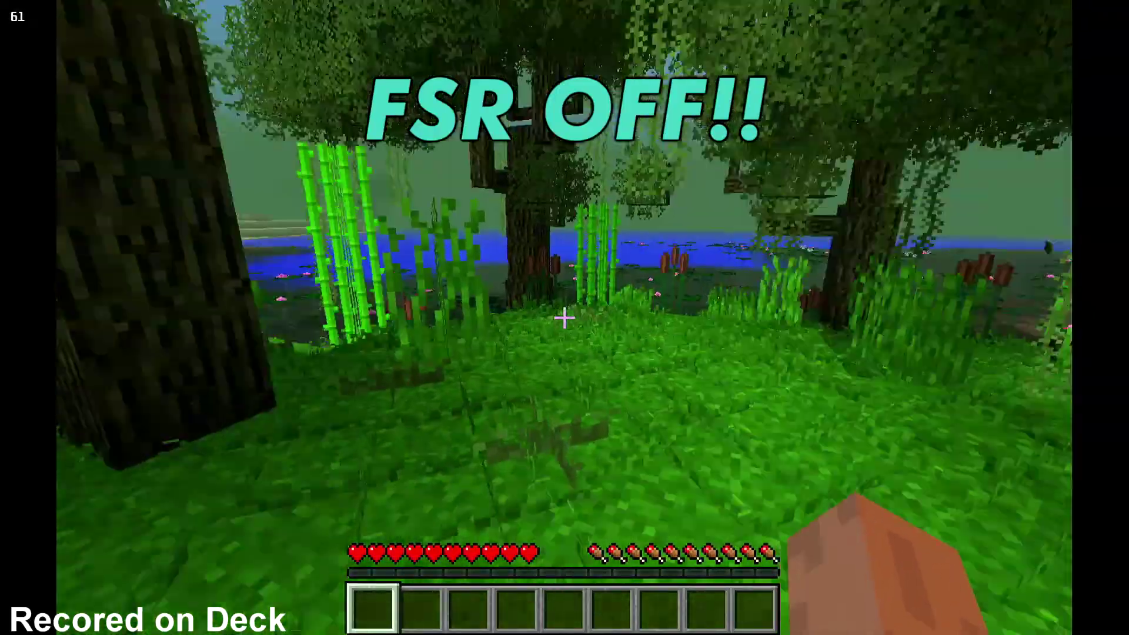
key(d)
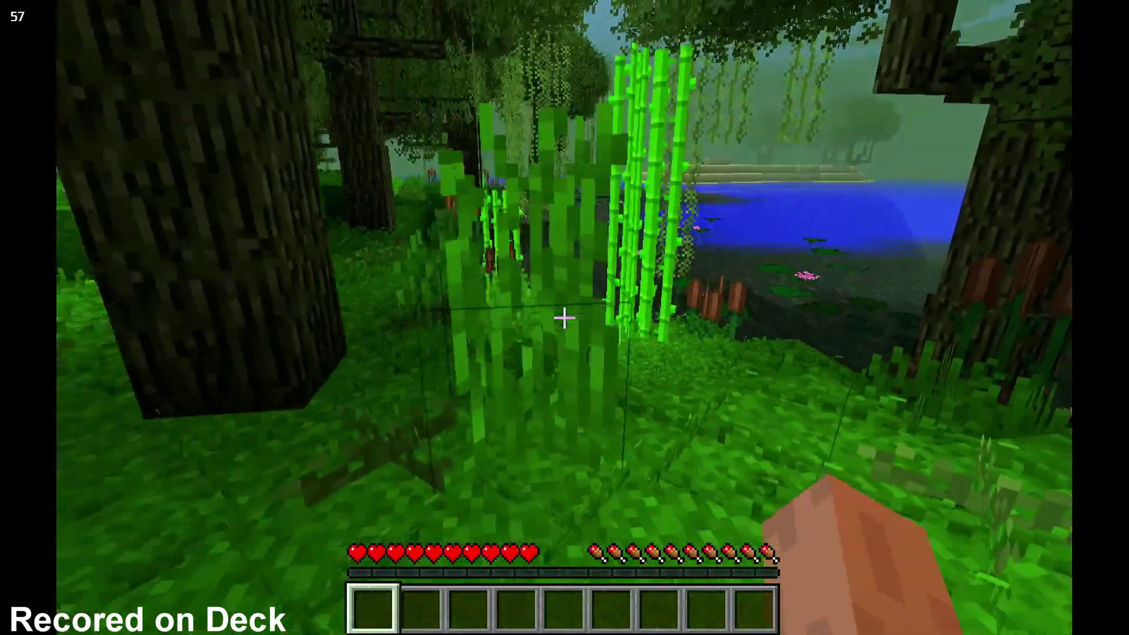
key(w)
key(space)
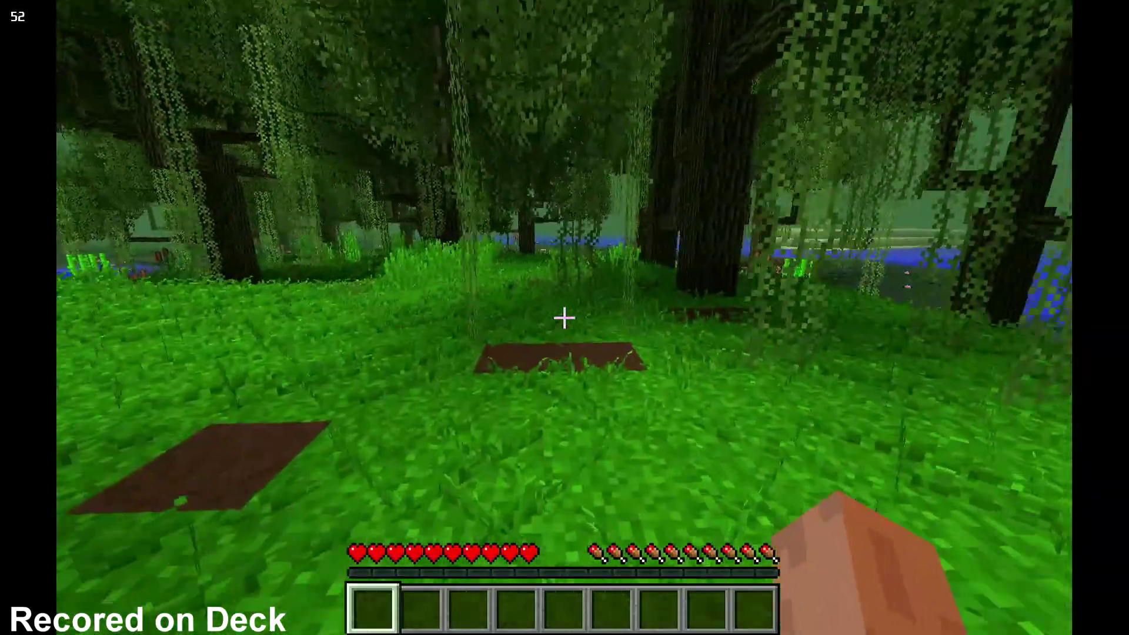
key(w)
key(w)
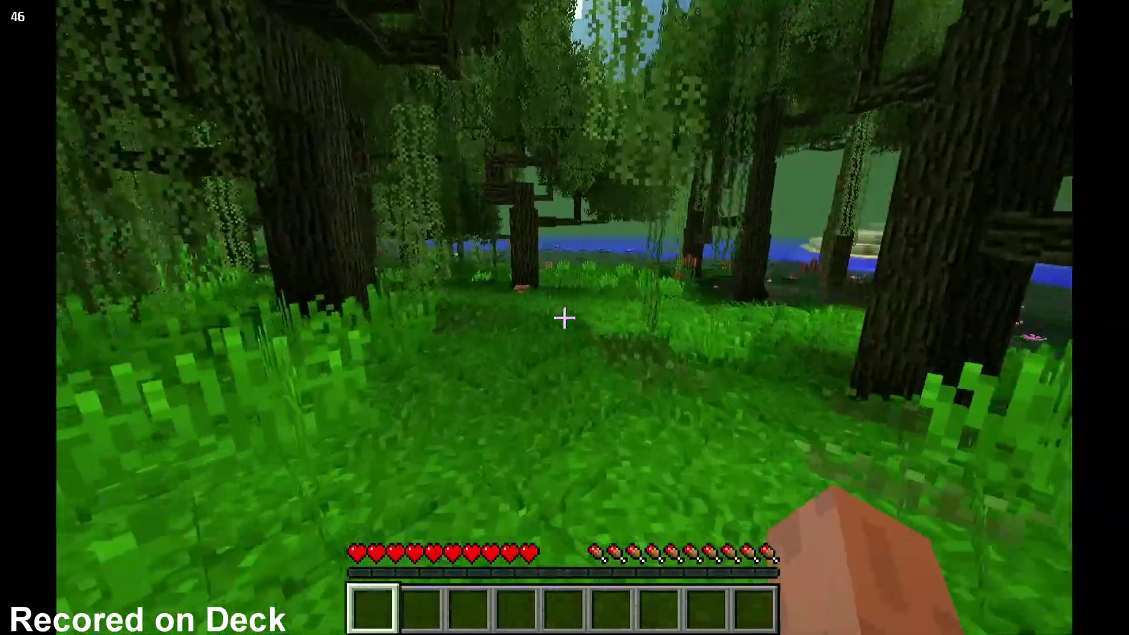
key(w)
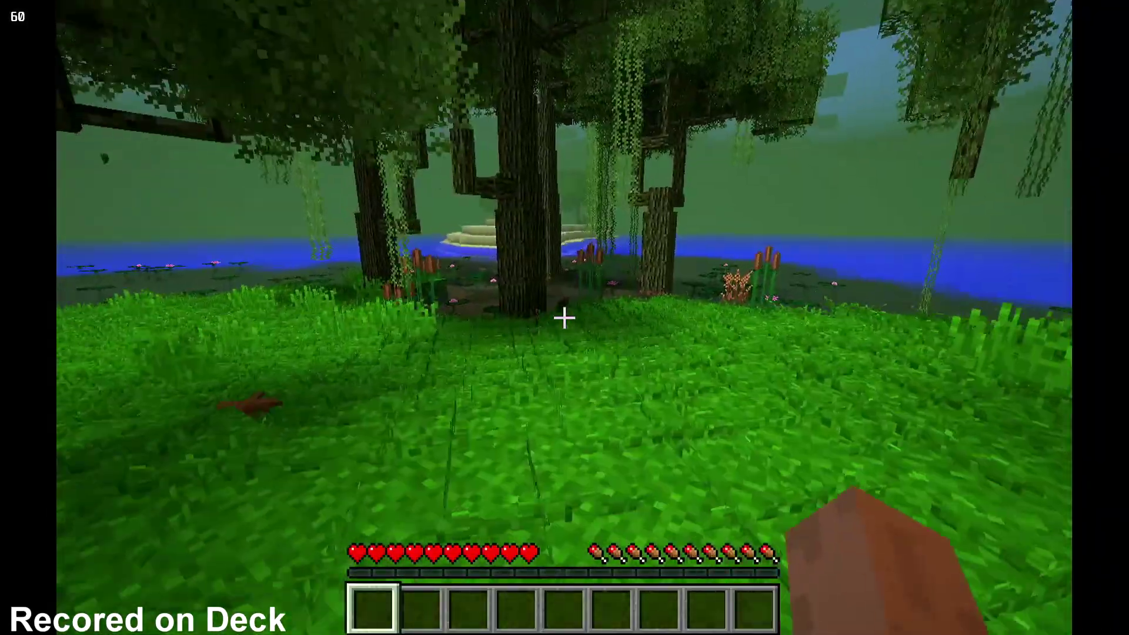
Step: Approach the snails in the grass, line up with one and strike it
key(w)
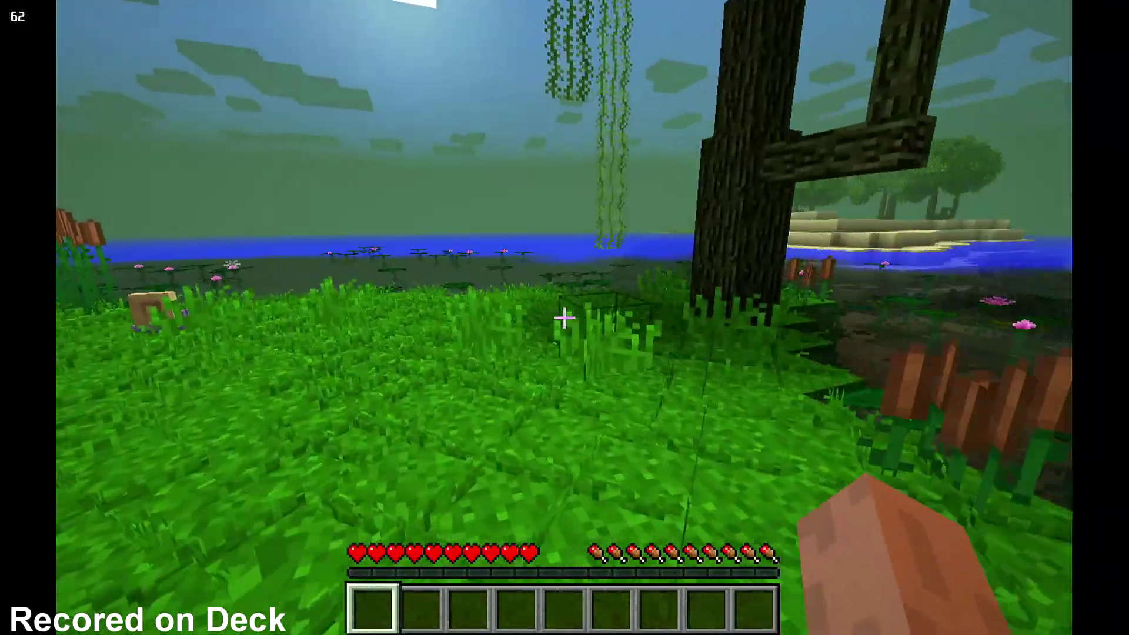
key(w)
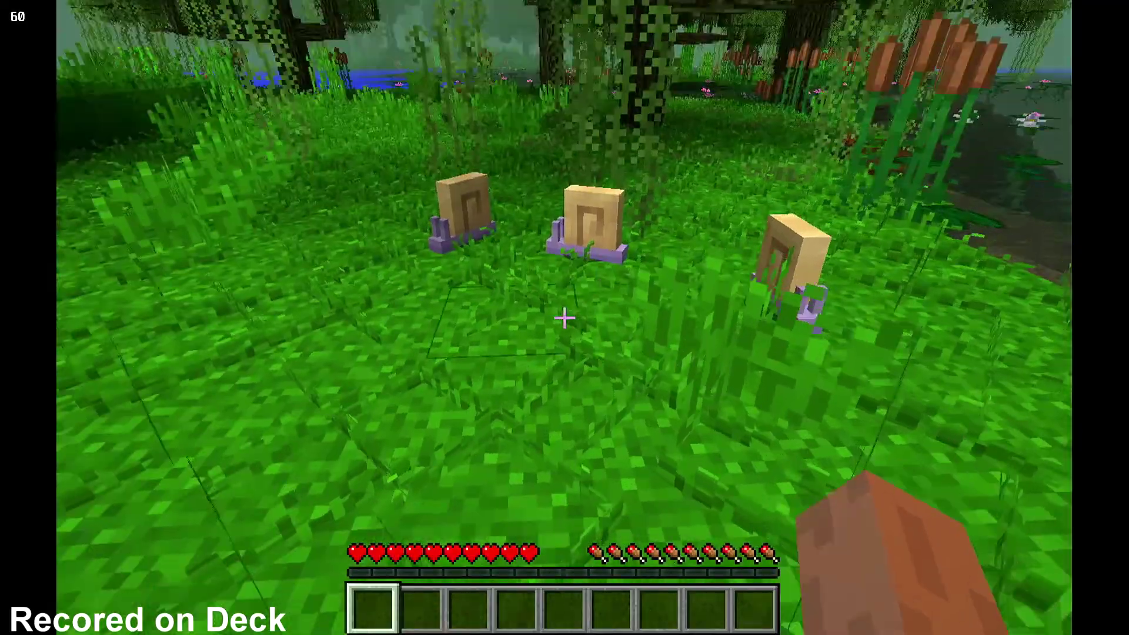
key(s)
key(w)
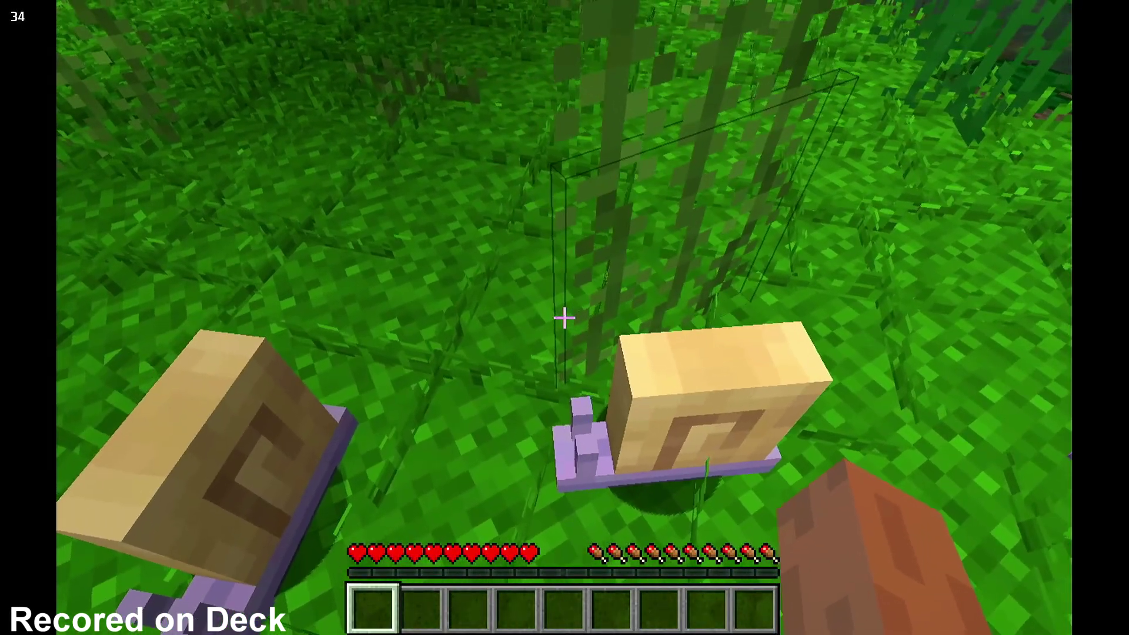
key(s)
click(565, 317)
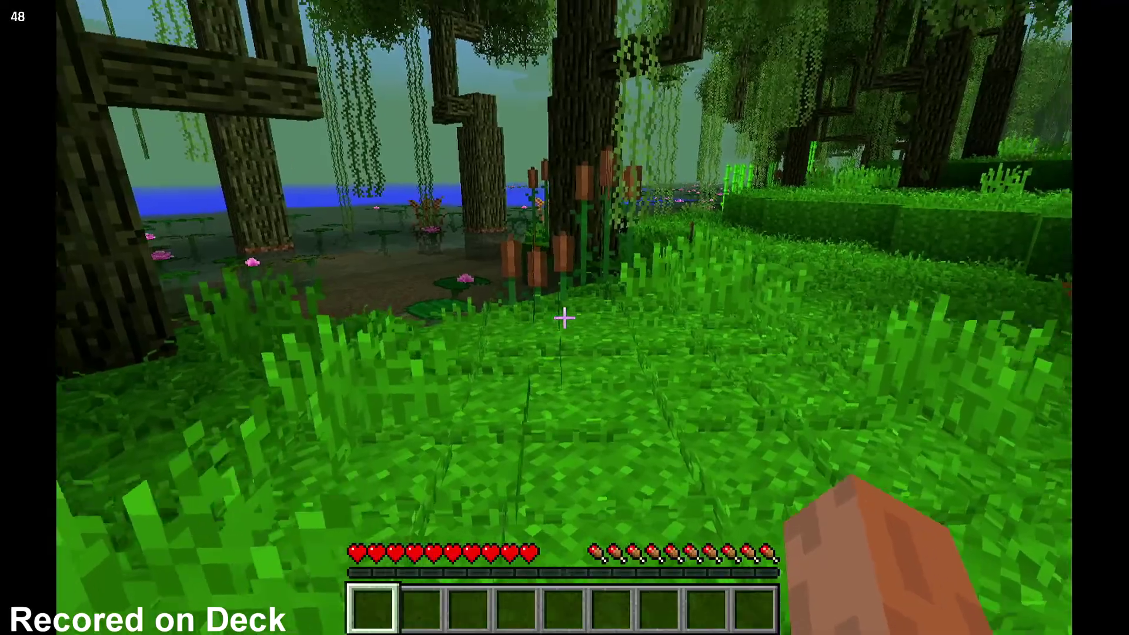
Step: Walk along the grassy bank and pick up the two dropped cattails
key(w)
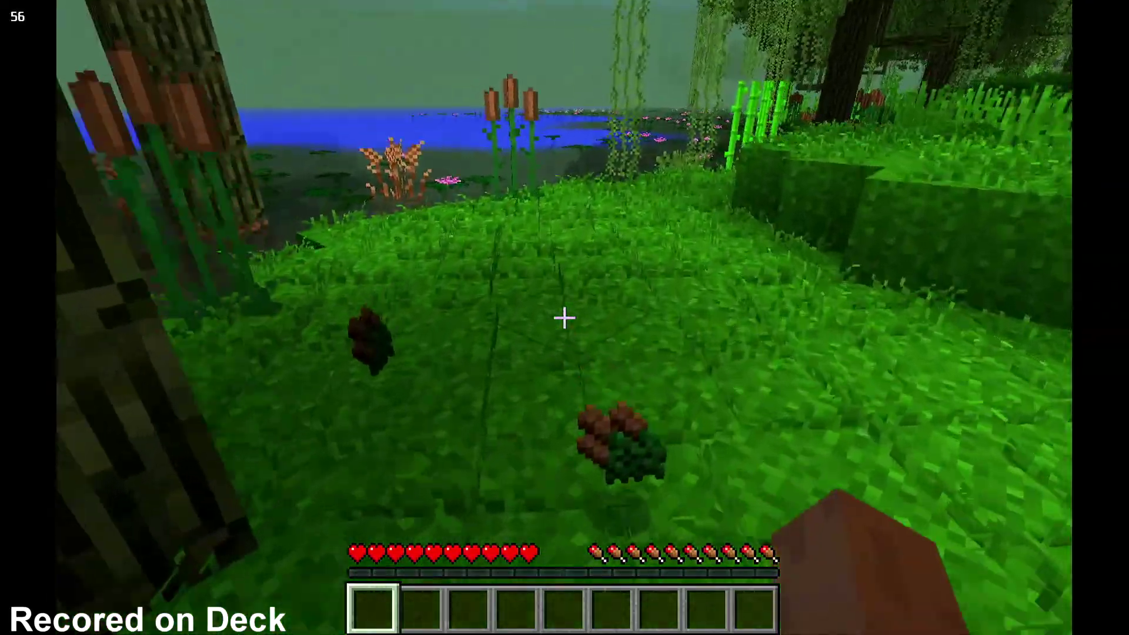
key(w)
key(w)
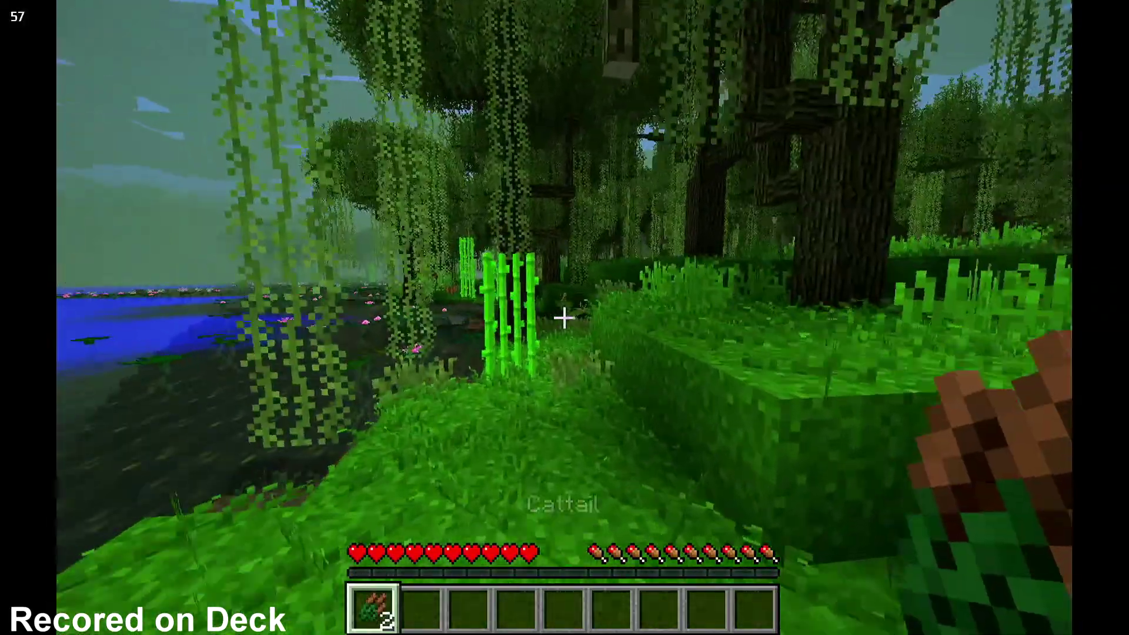
Step: Continue past the bamboo deeper into the swamp forest toward the hanging vines
key(w)
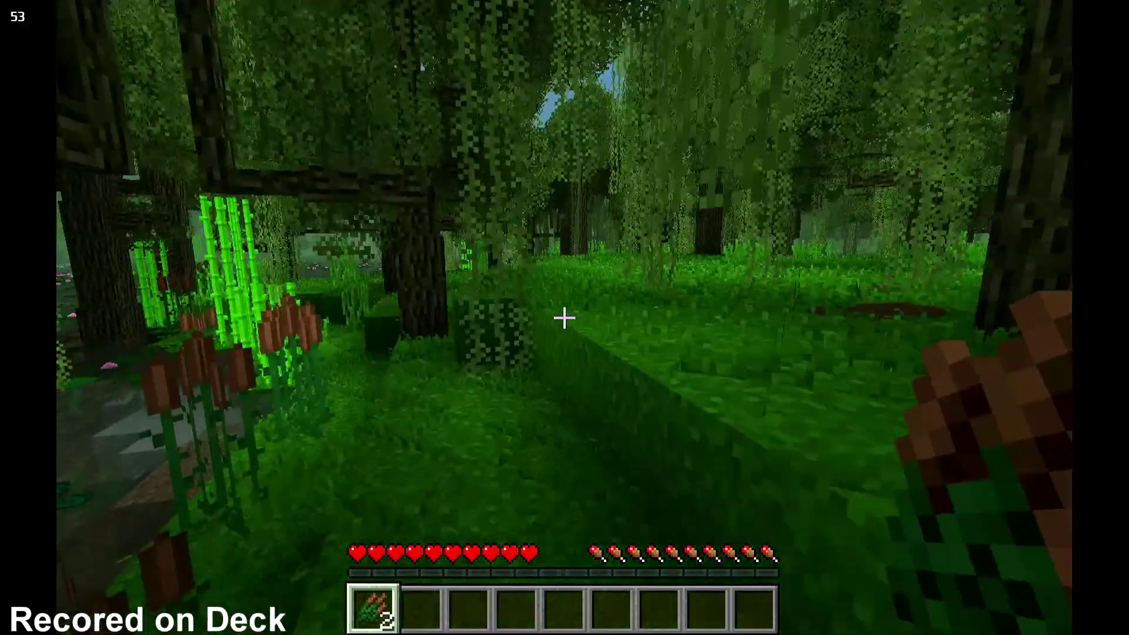
key(s)
key(w)
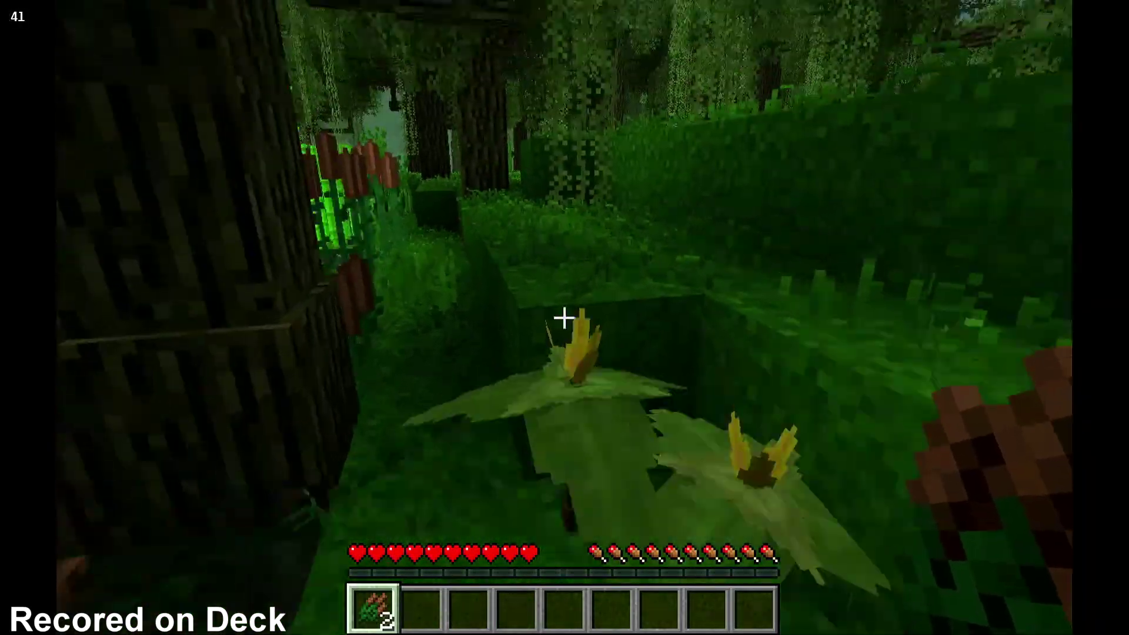
key(w)
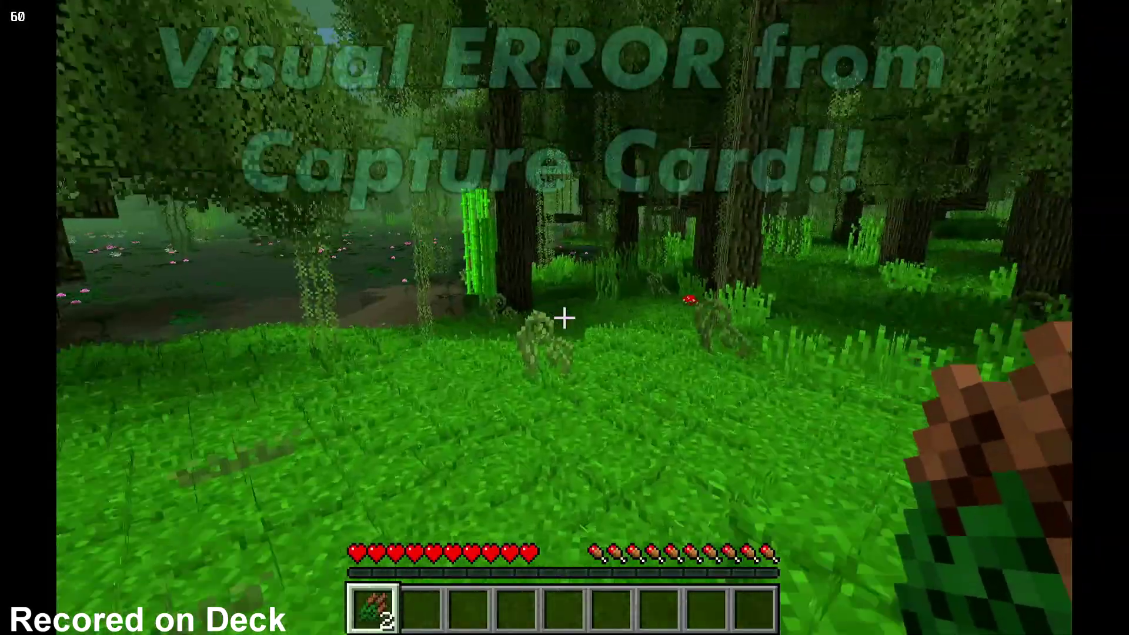
mouse_move(564, 318)
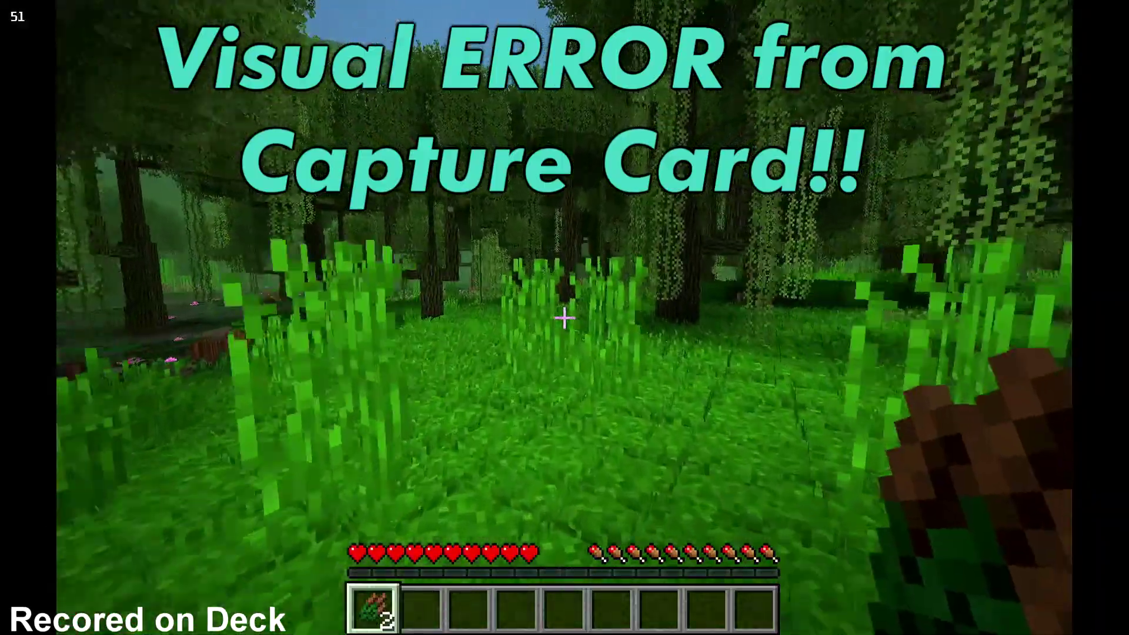
key(w)
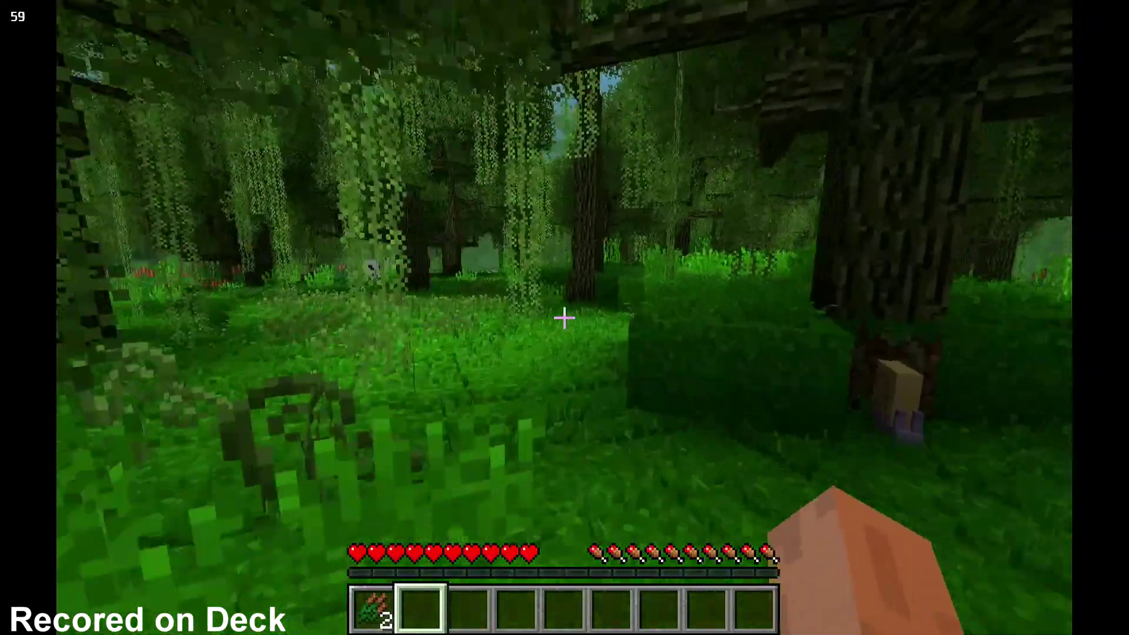
key(w)
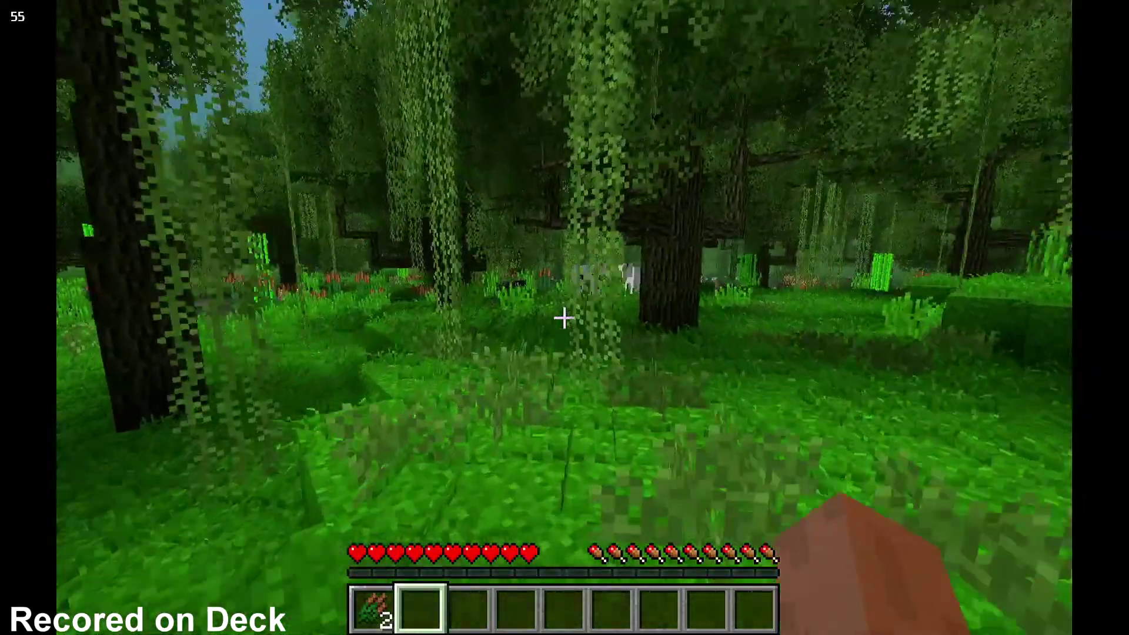
key(w)
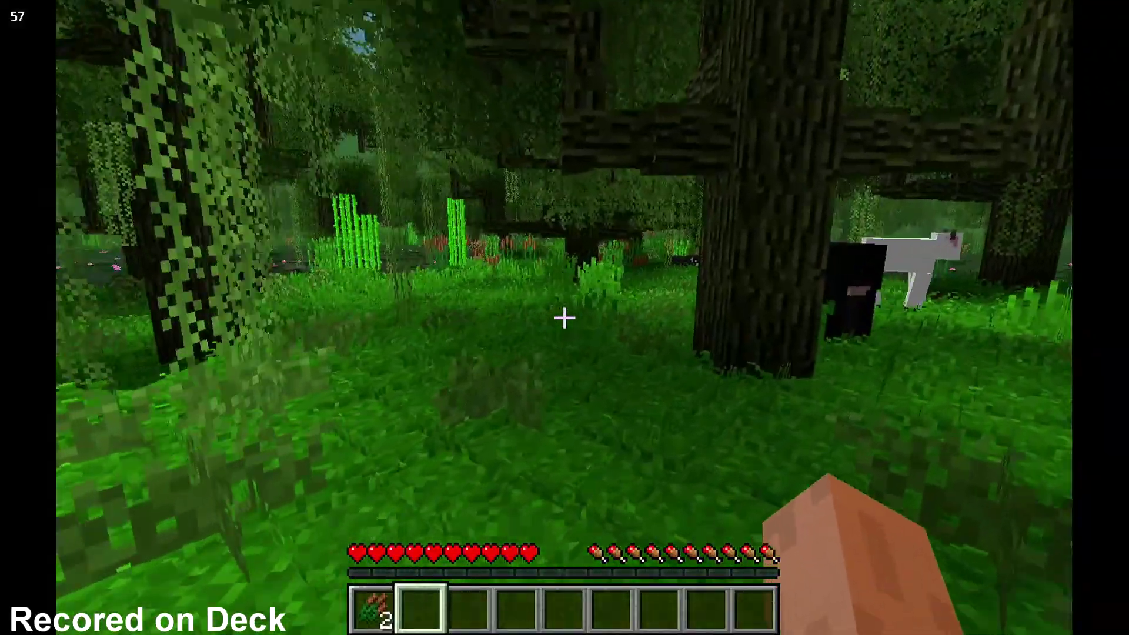
key(w)
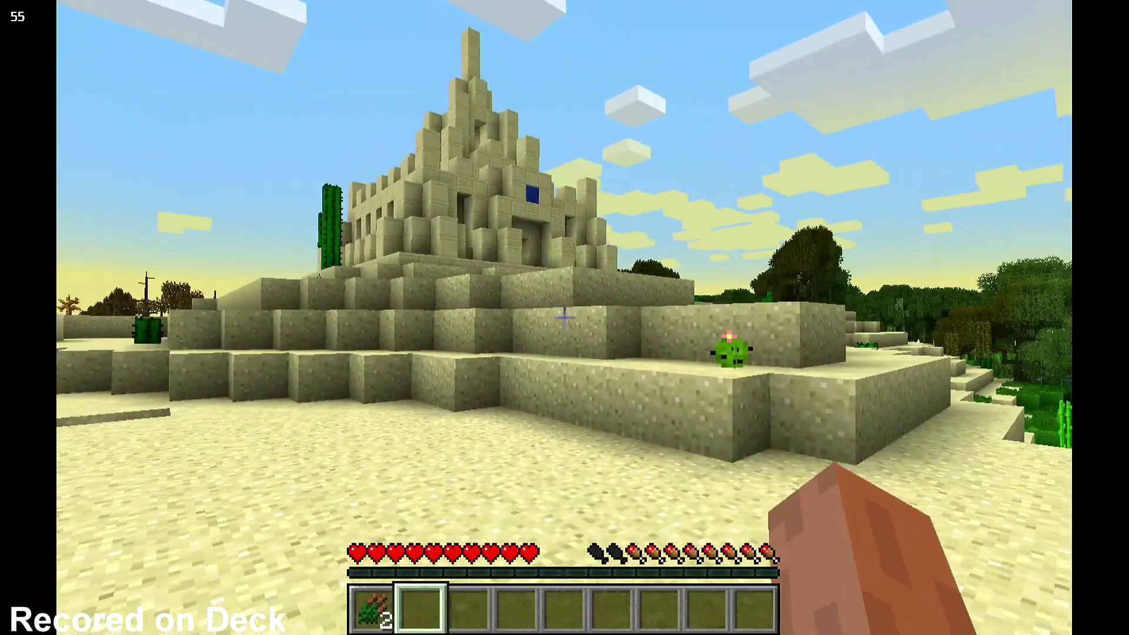
Step: Walk from the desert temple across the dead-tree wasteland, jumping onto the raised dirt ledge
mouse_move(564, 318)
key(w)
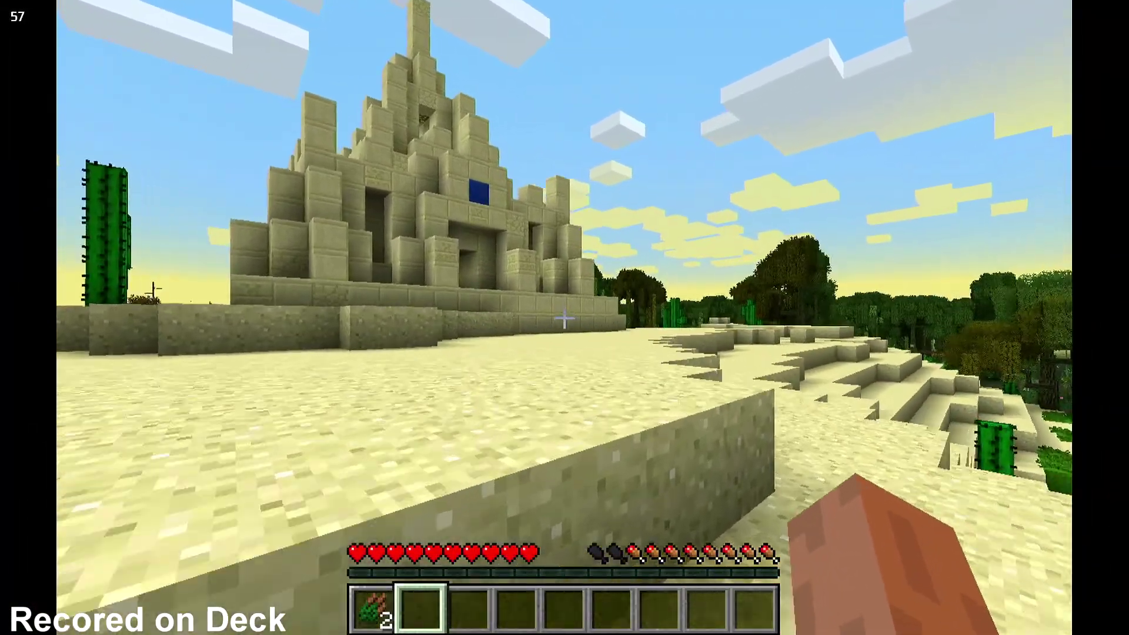
key(w)
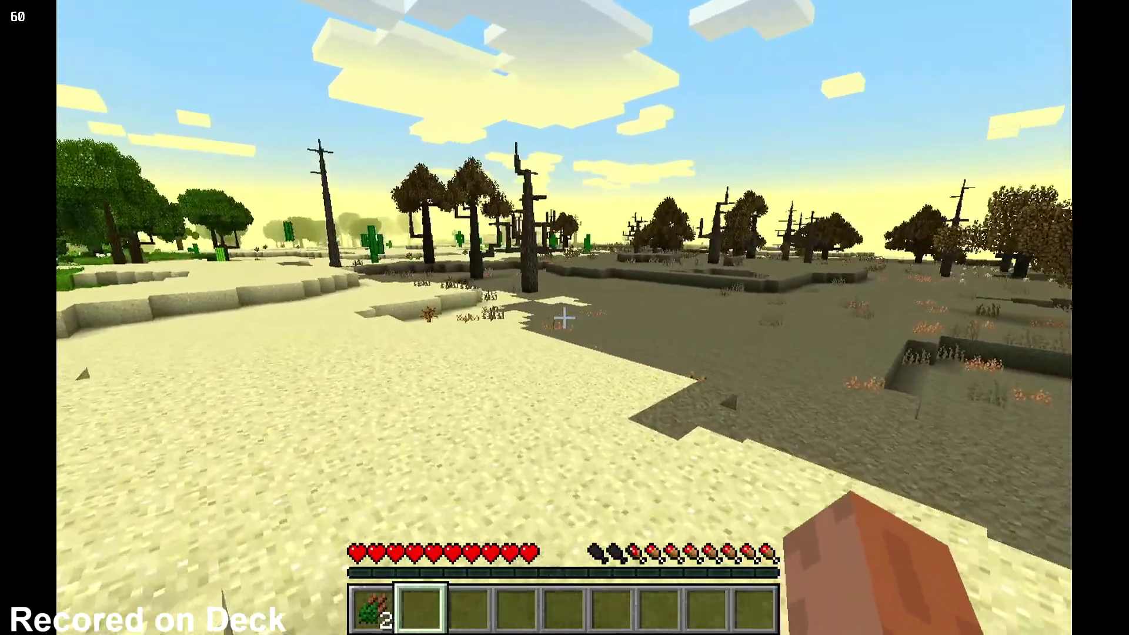
key(w)
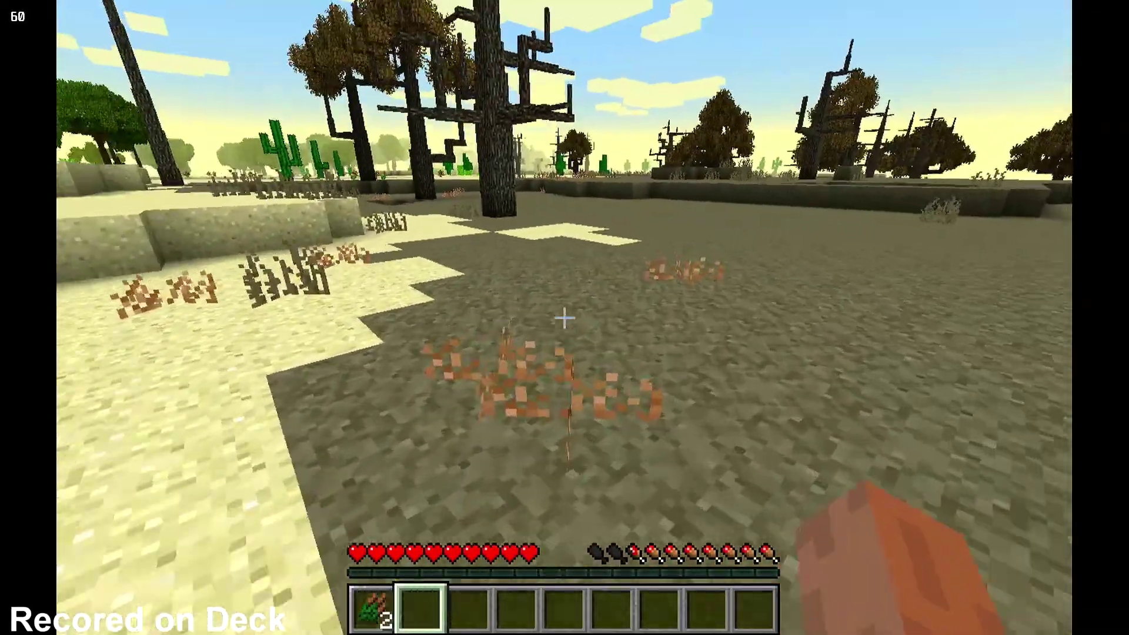
key(w)
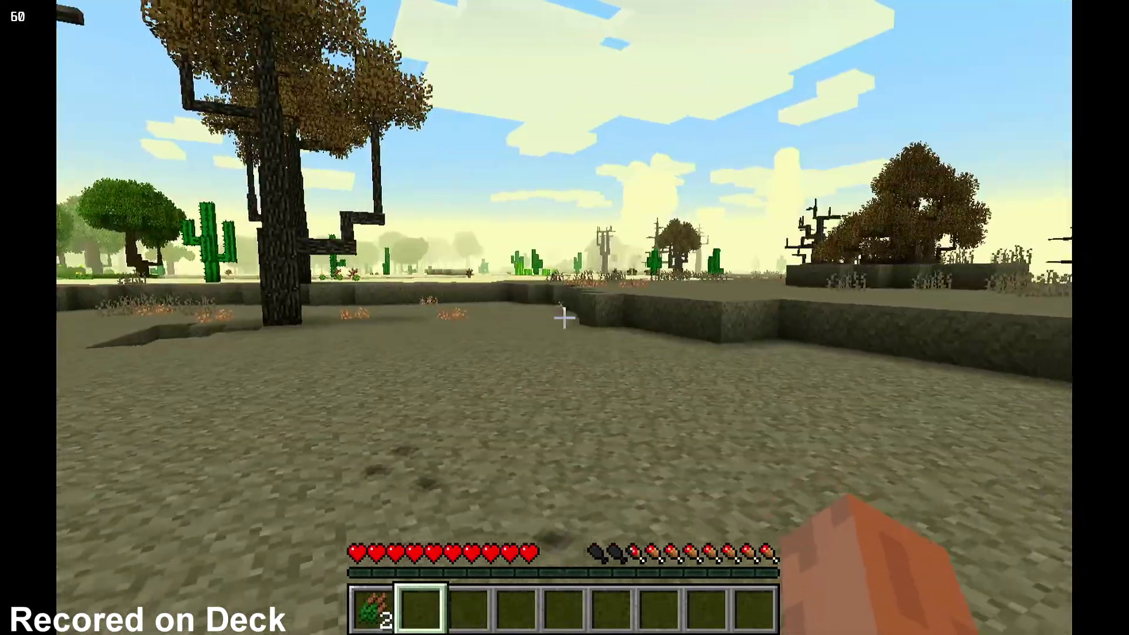
key(w)
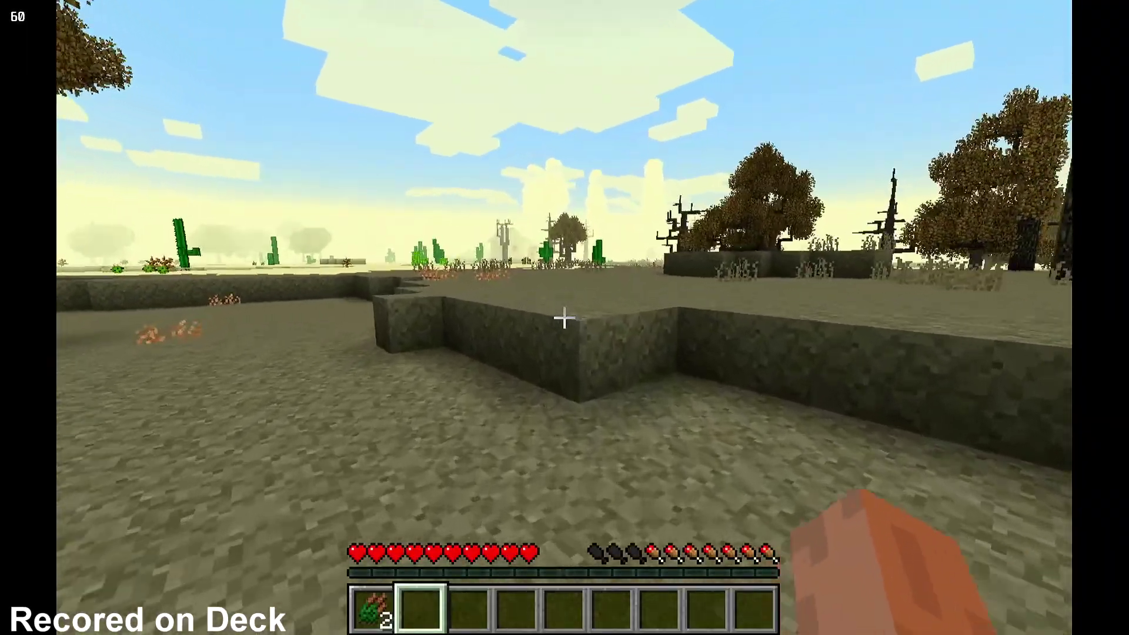
key(space)
key(w)
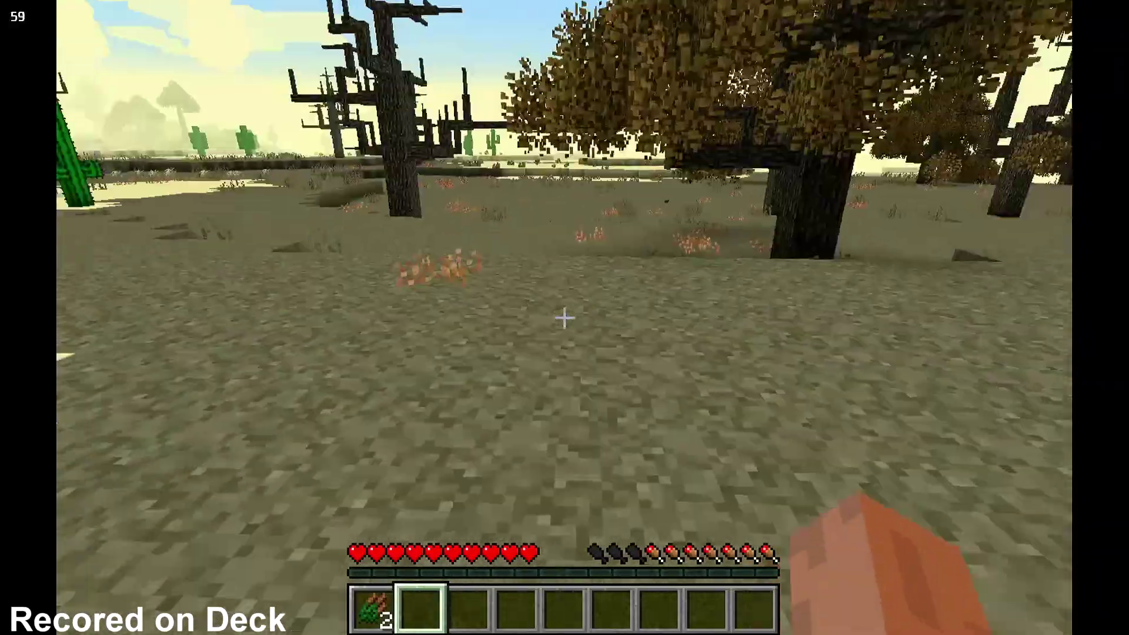
key(a)
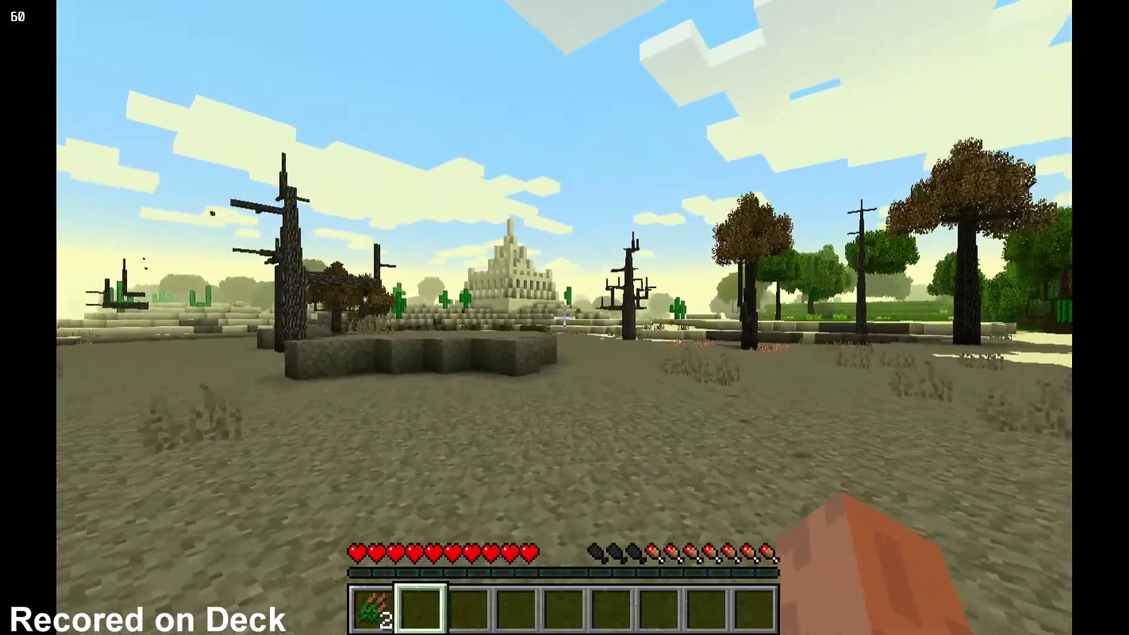
Step: Head past the cacti across the sand and walk up to the desert wolves
key(w)
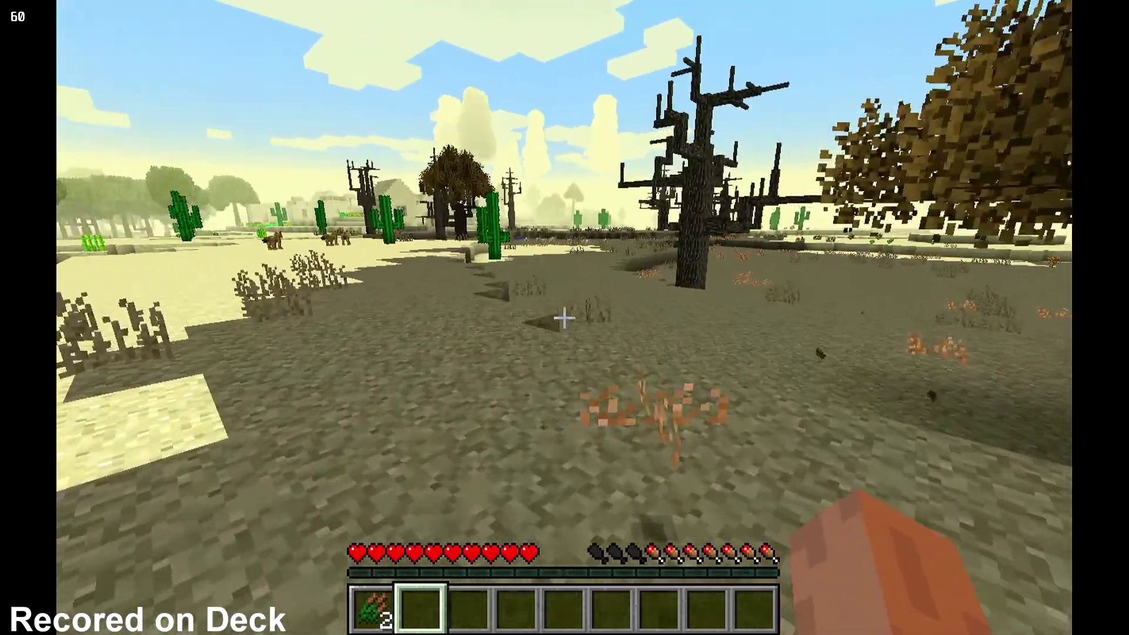
key(w)
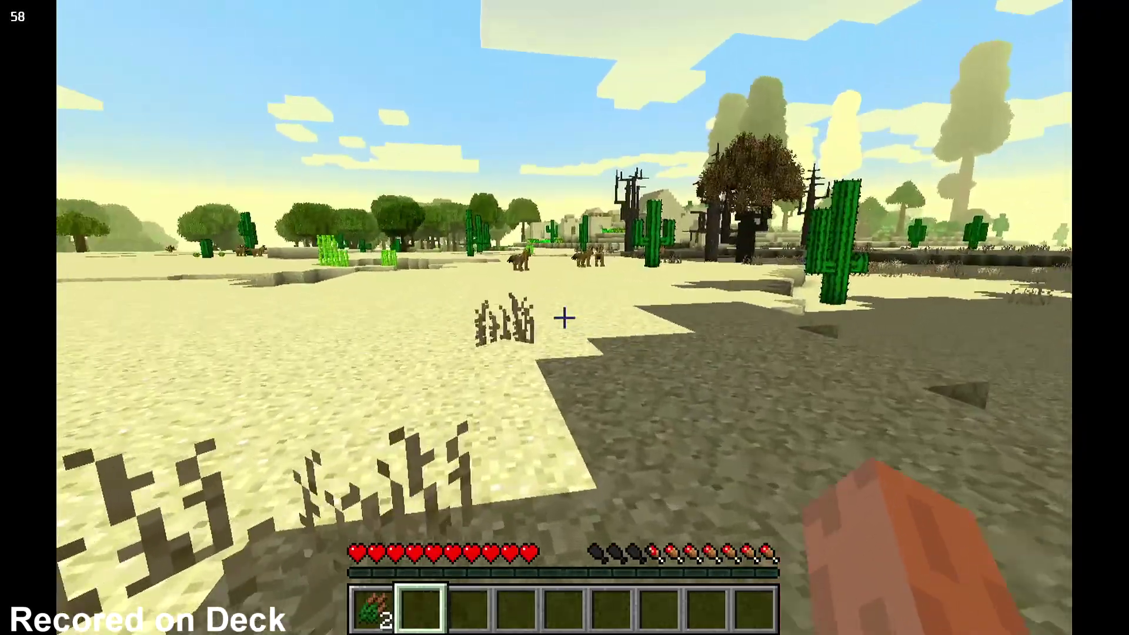
key(w)
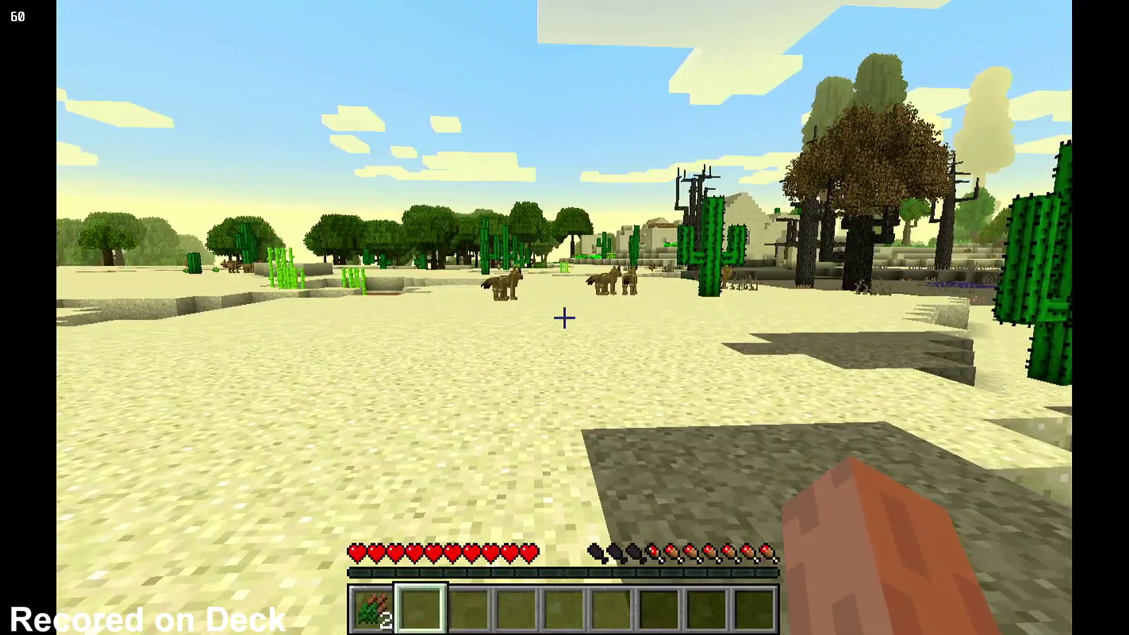
key(w)
key(w)
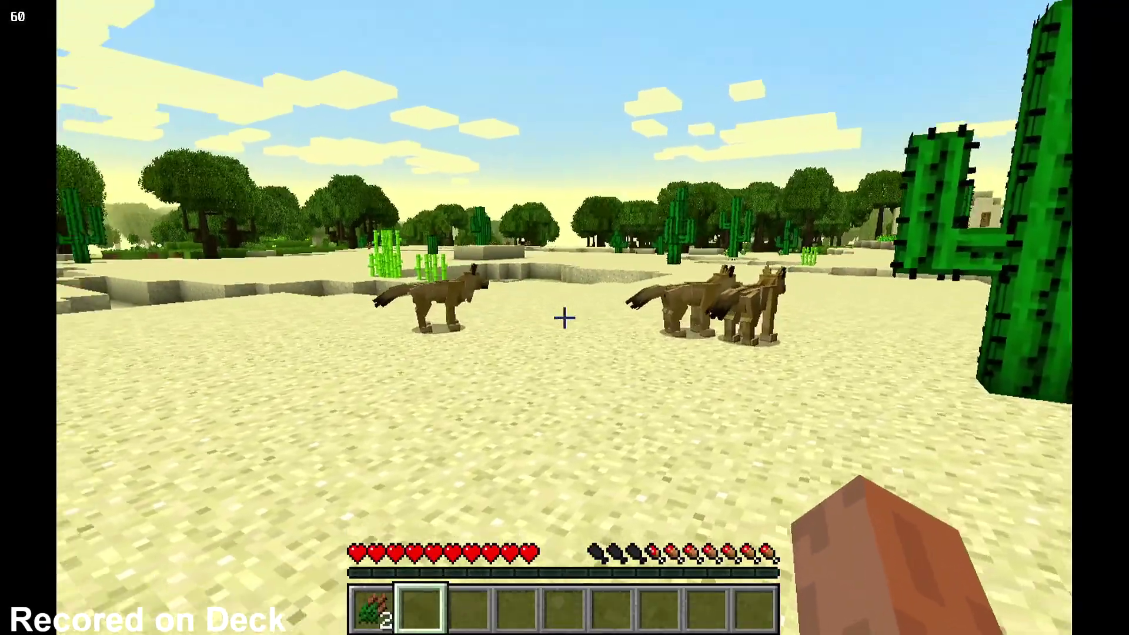
key(w)
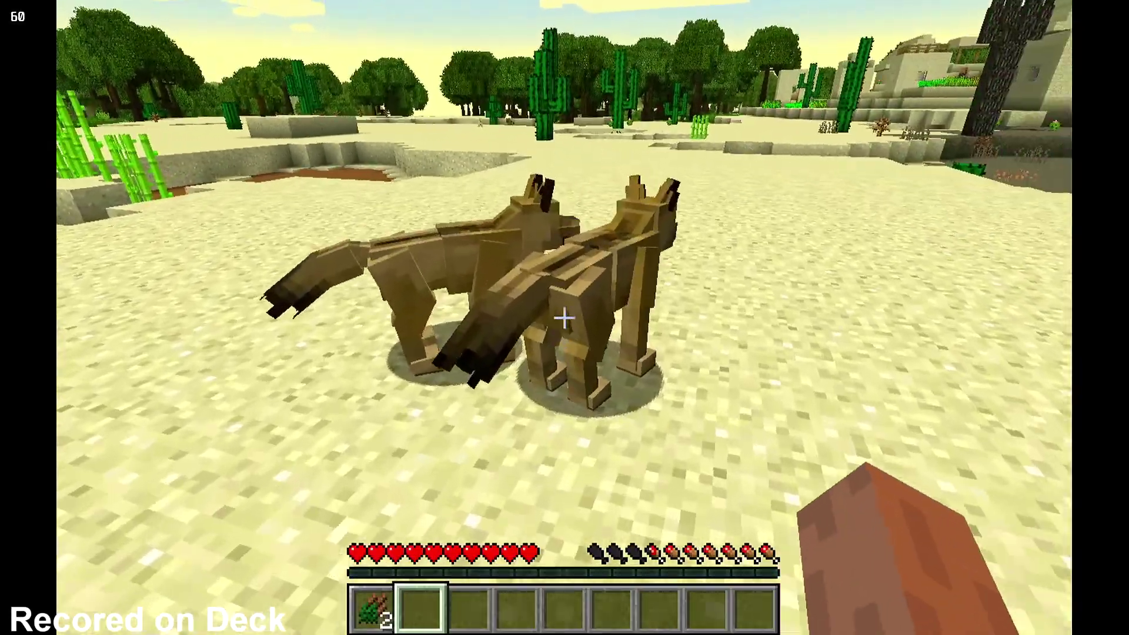
key(s)
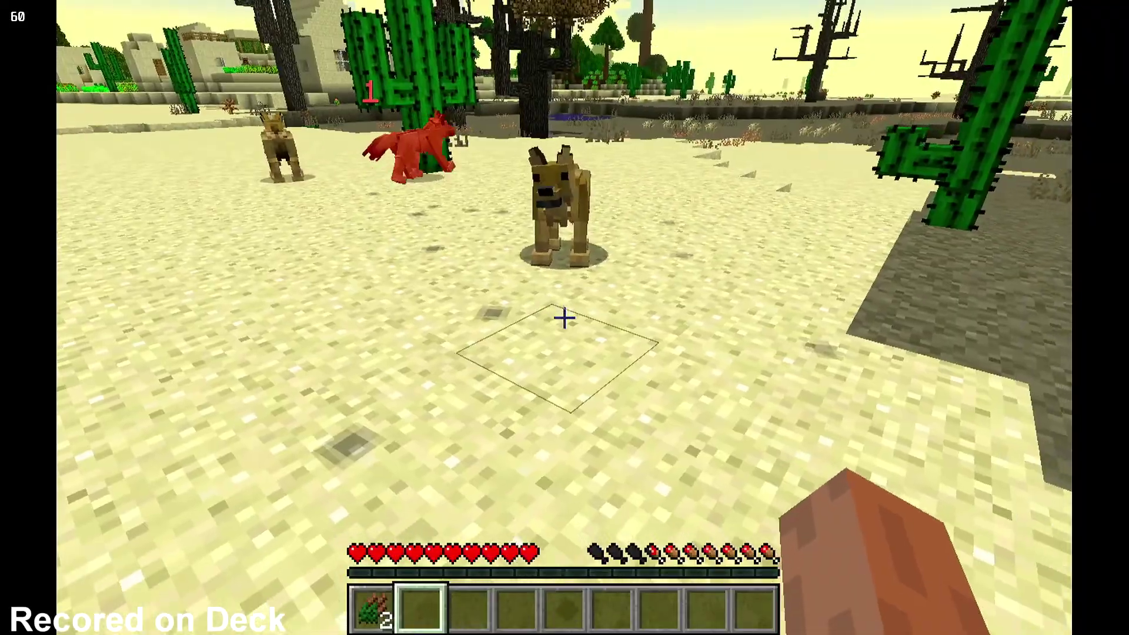
key(s)
key(w)
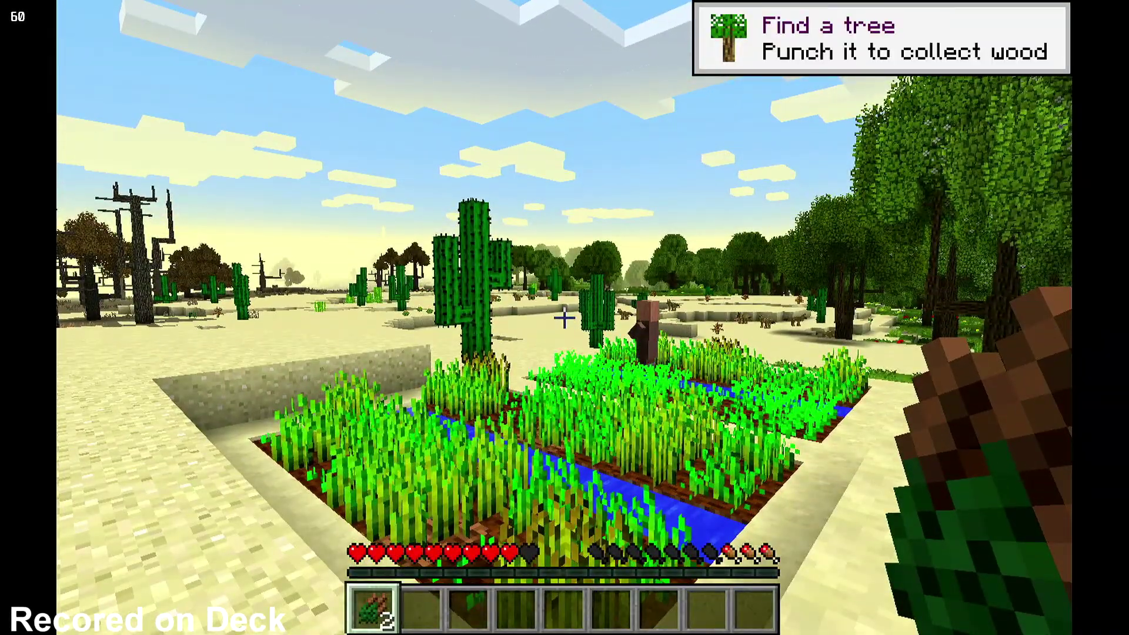
Step: Drop the held item, then open and close the inventory
key(q)
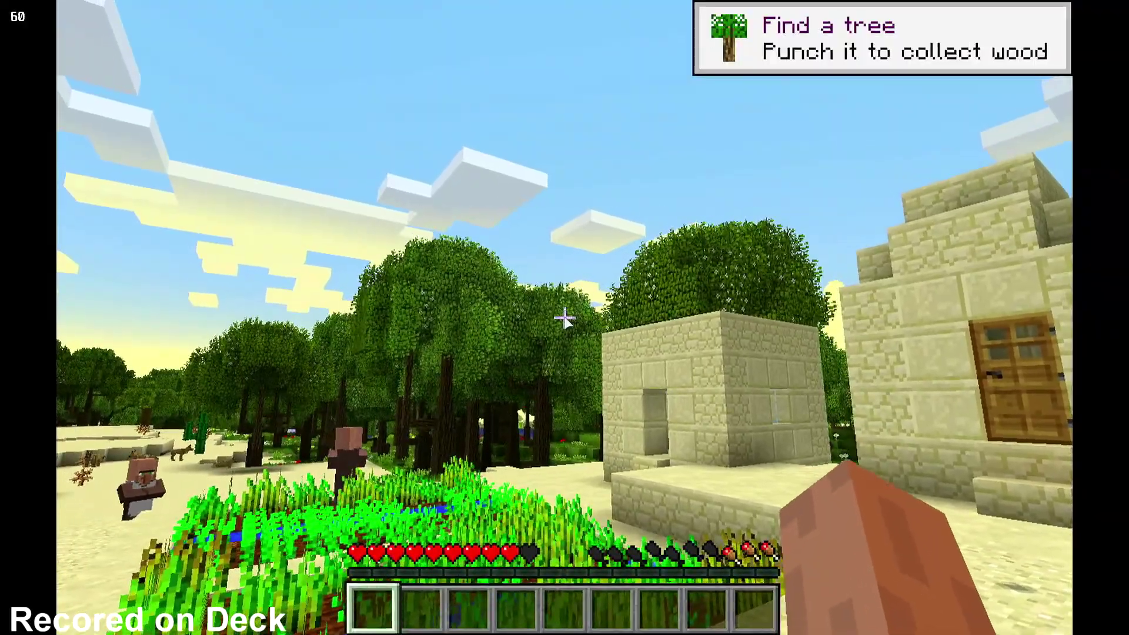
key(e)
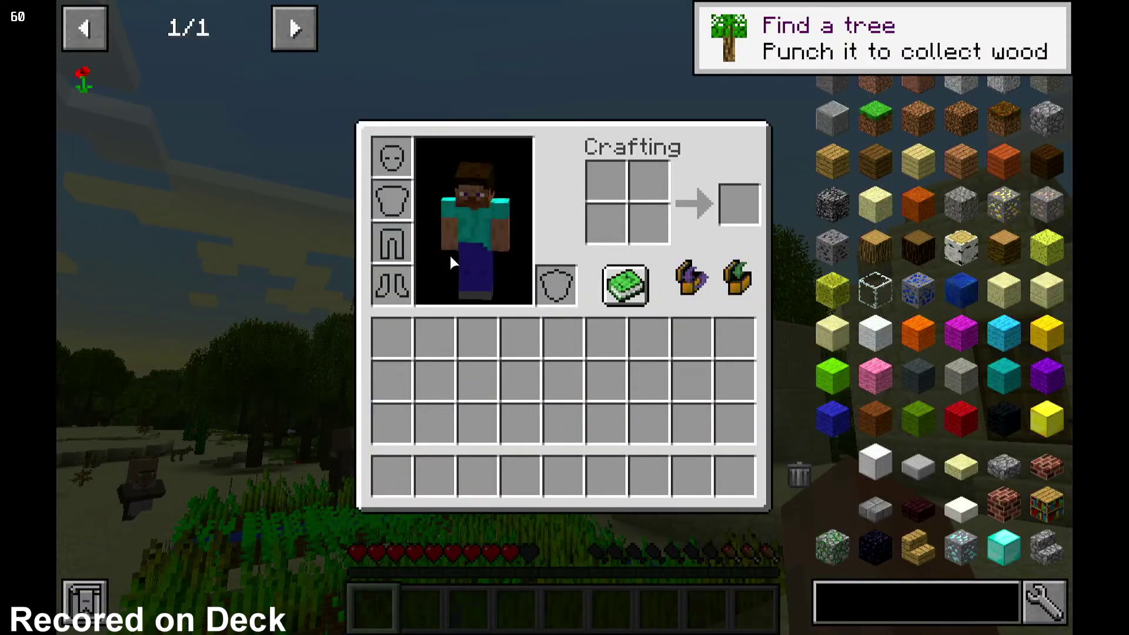
key(e)
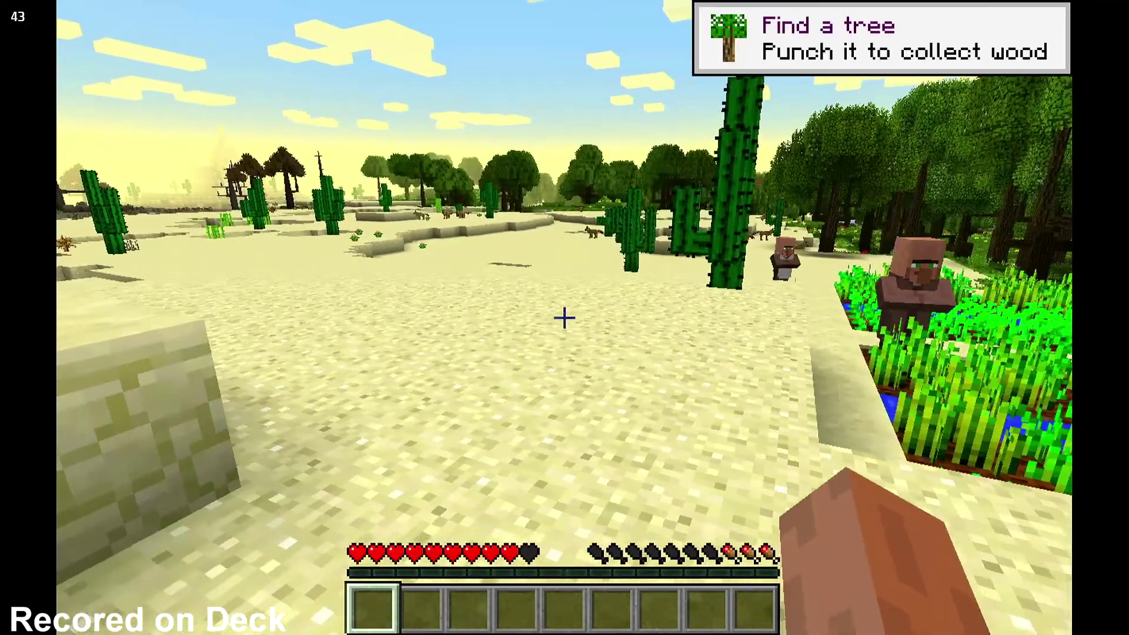
Step: Cycle to third person and back with F5, then toggle the F3 debug overlay
key(F5)
key(F5)
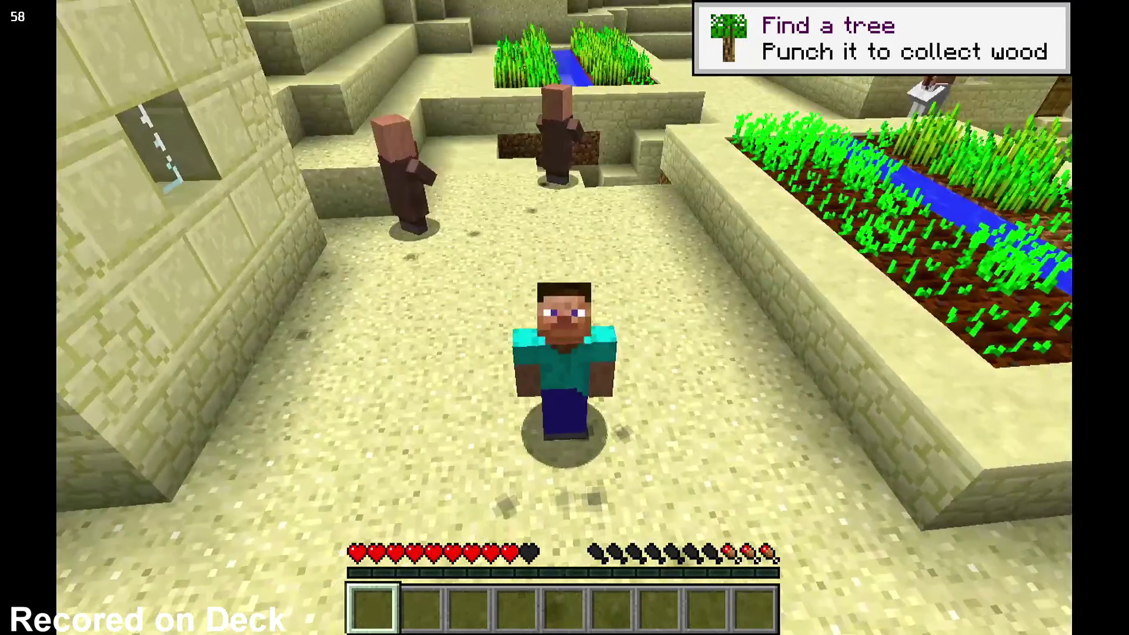
key(F5)
key(F3)
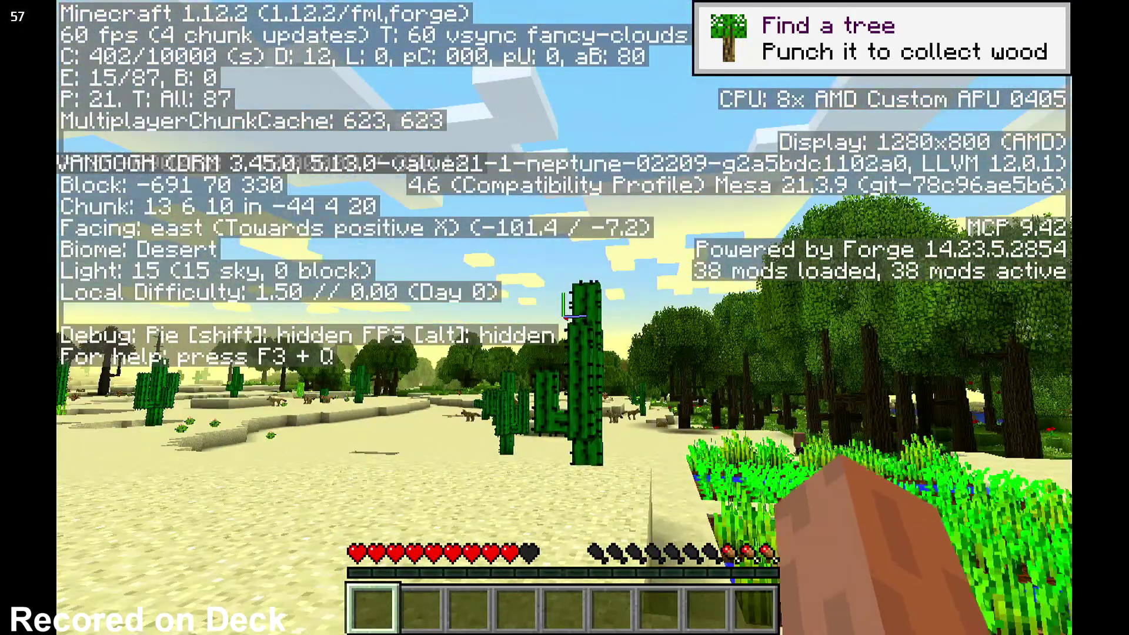
key(F3)
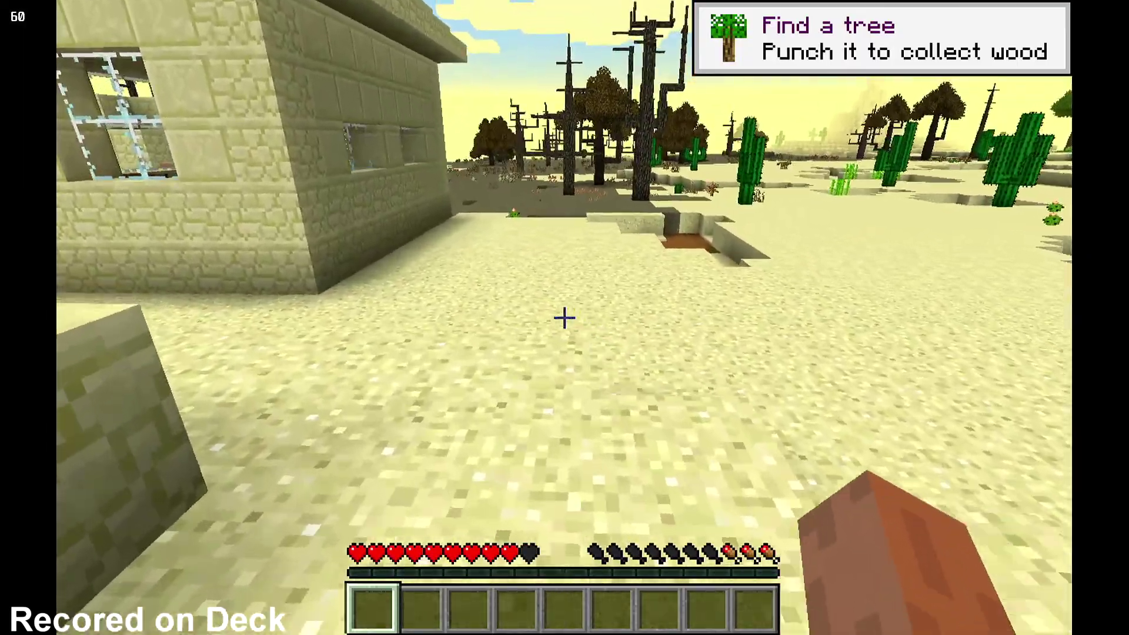
key(ctrl+1)
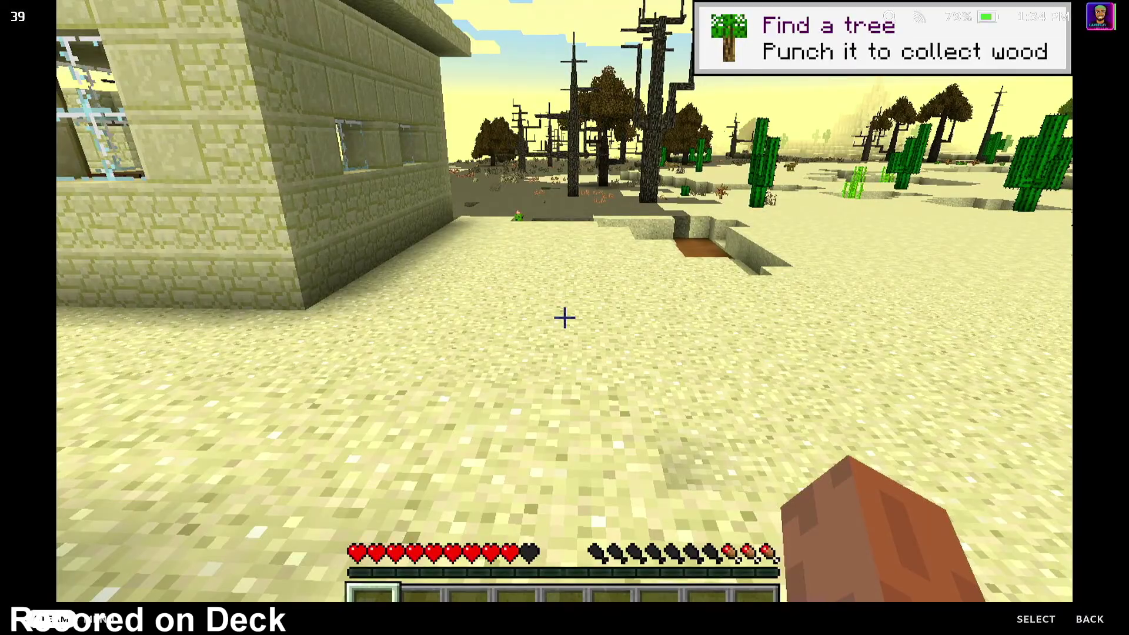
key(Right)
key(Right)
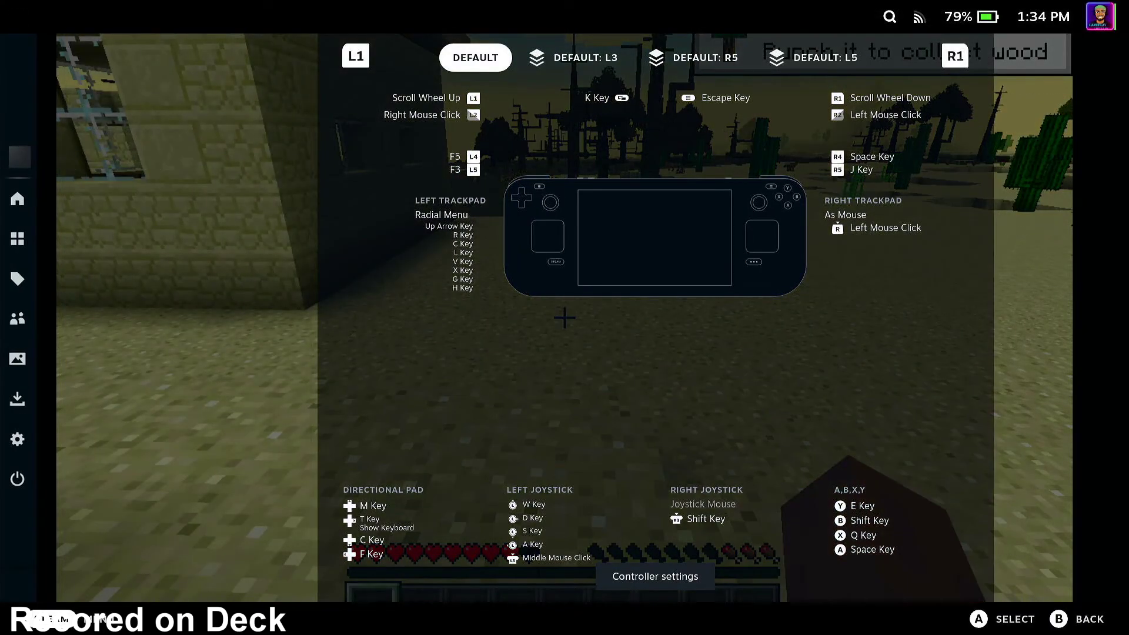
key(Down)
key(Return)
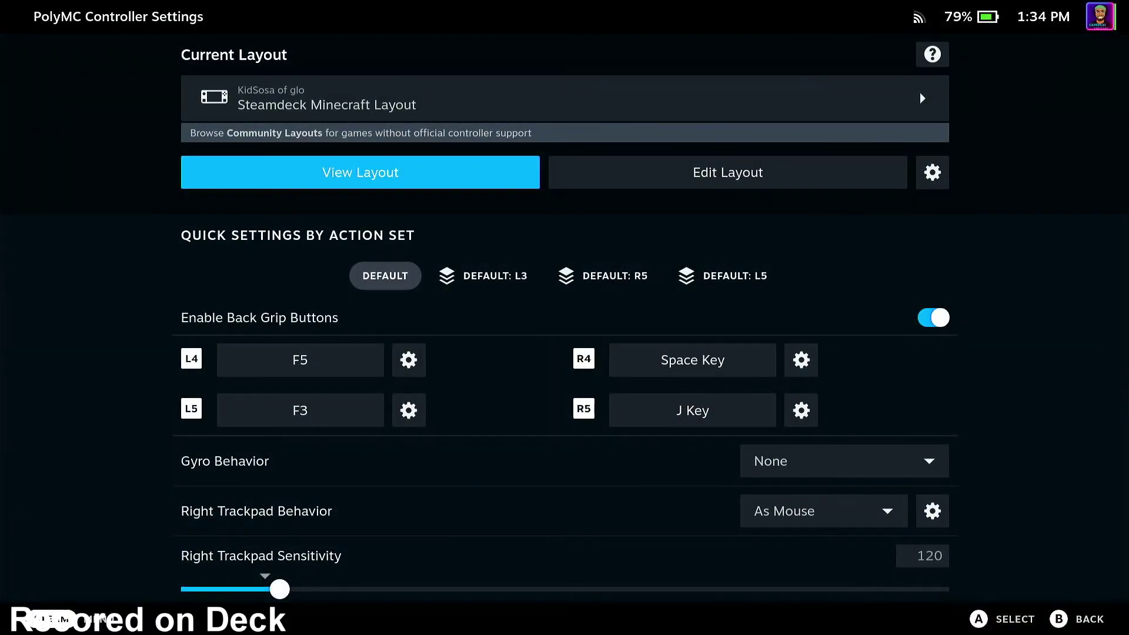
key(super)
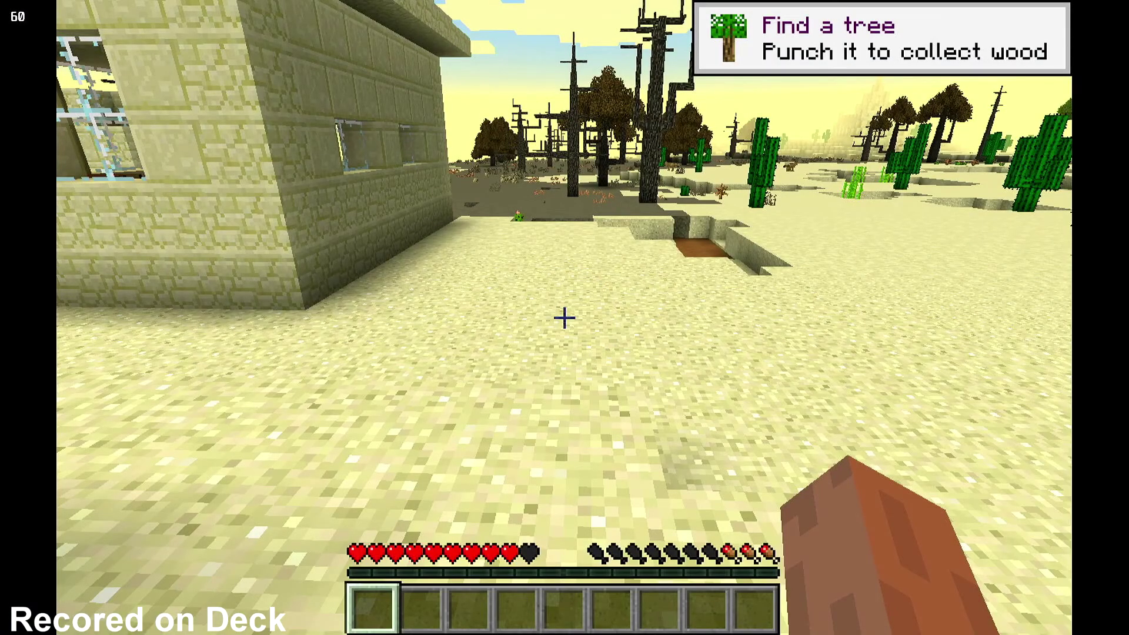
key(super)
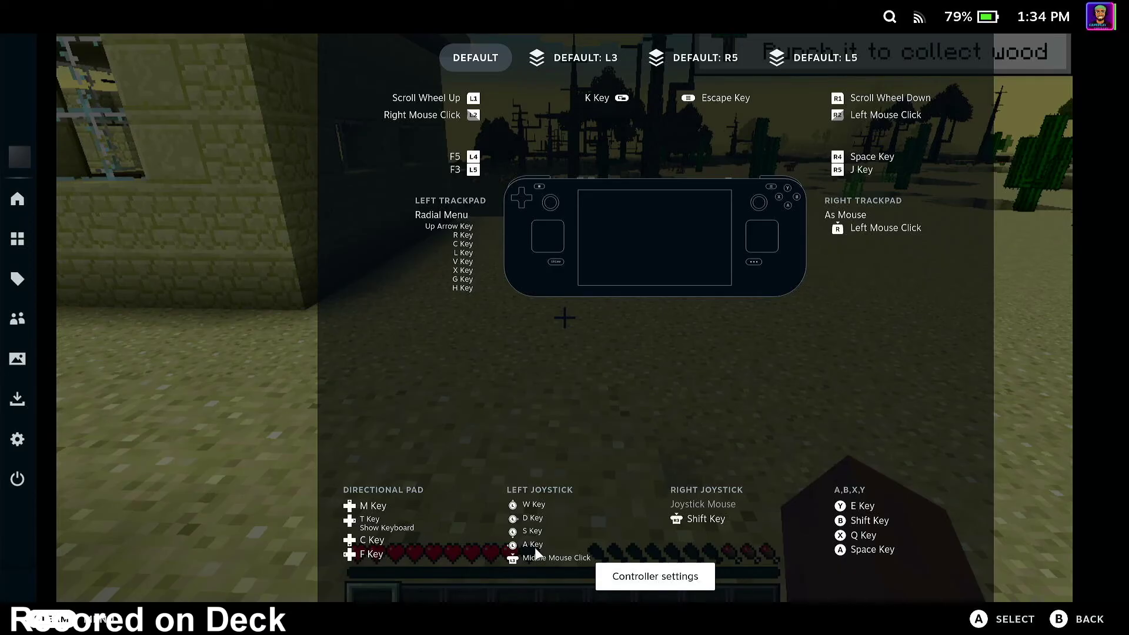
key(Escape)
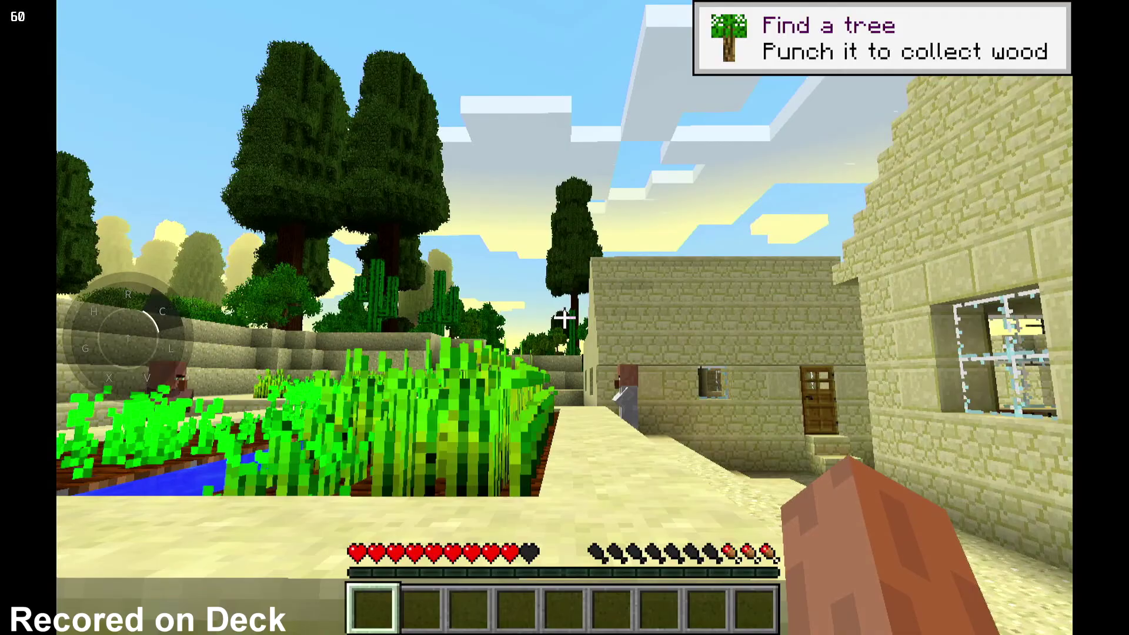
Step: Glance at advancements, browse the movement key bindings under Controls unchanged, then resume playing
key(l)
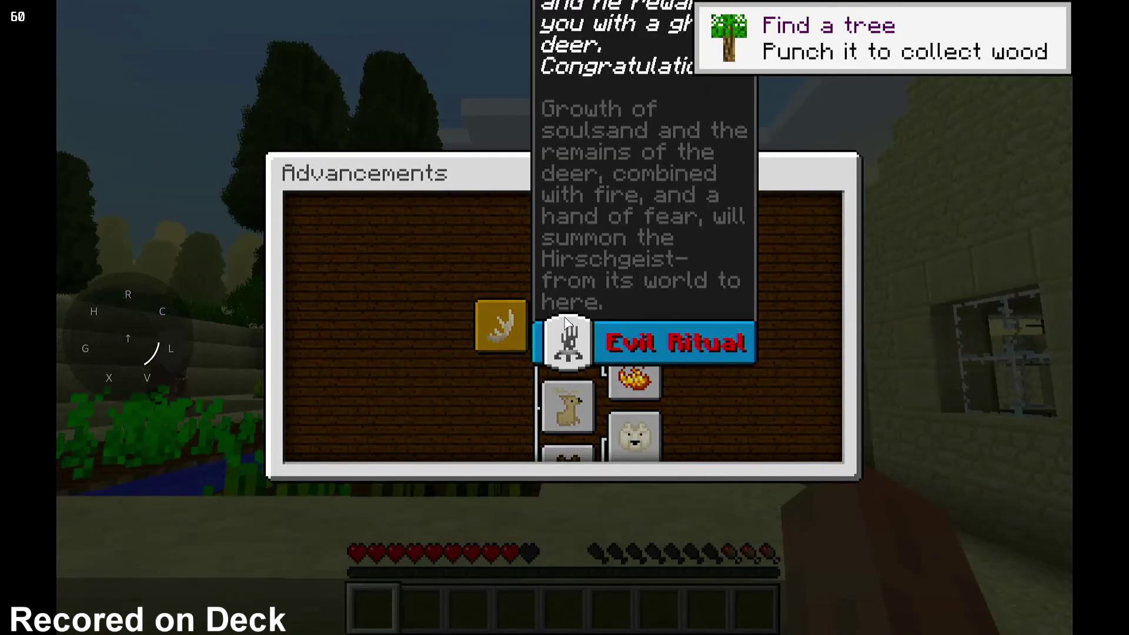
key(Escape)
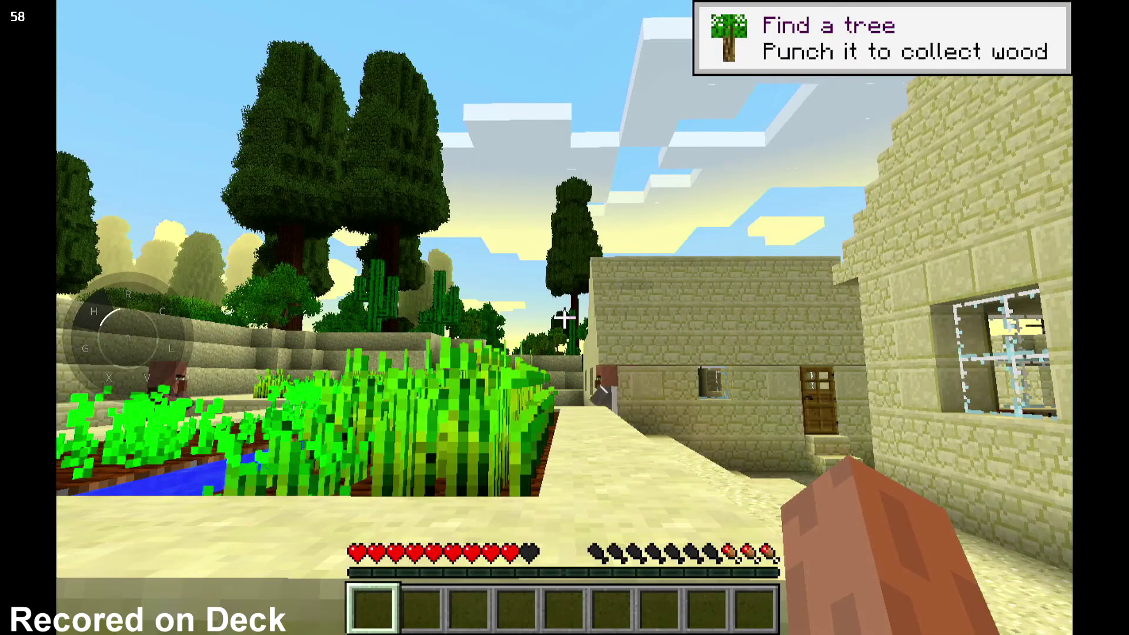
key(Escape)
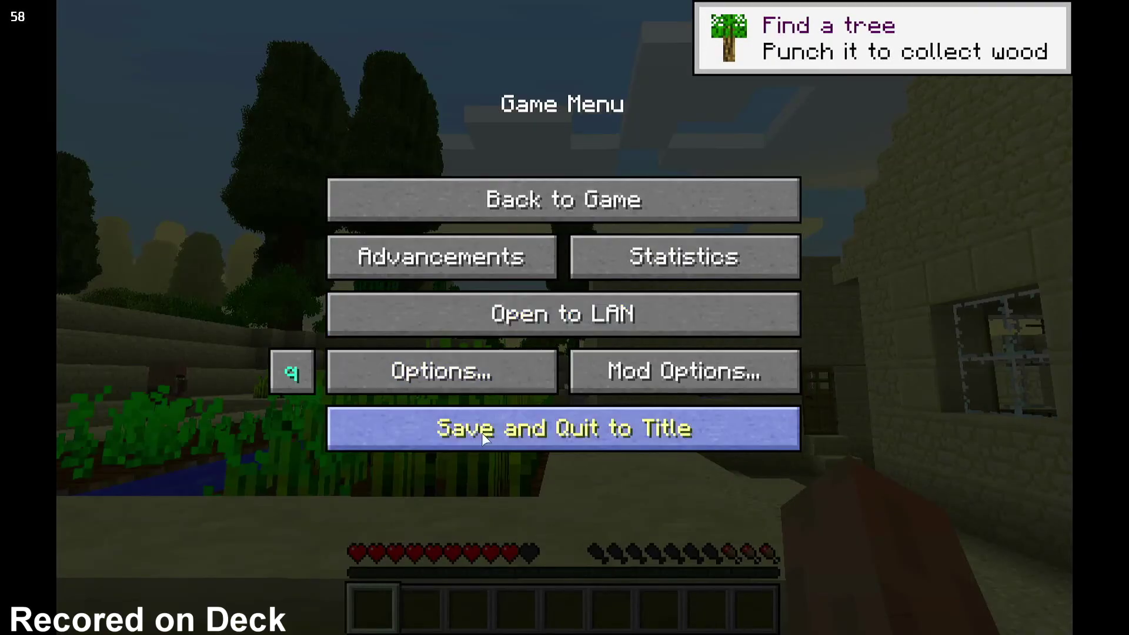
click(478, 359)
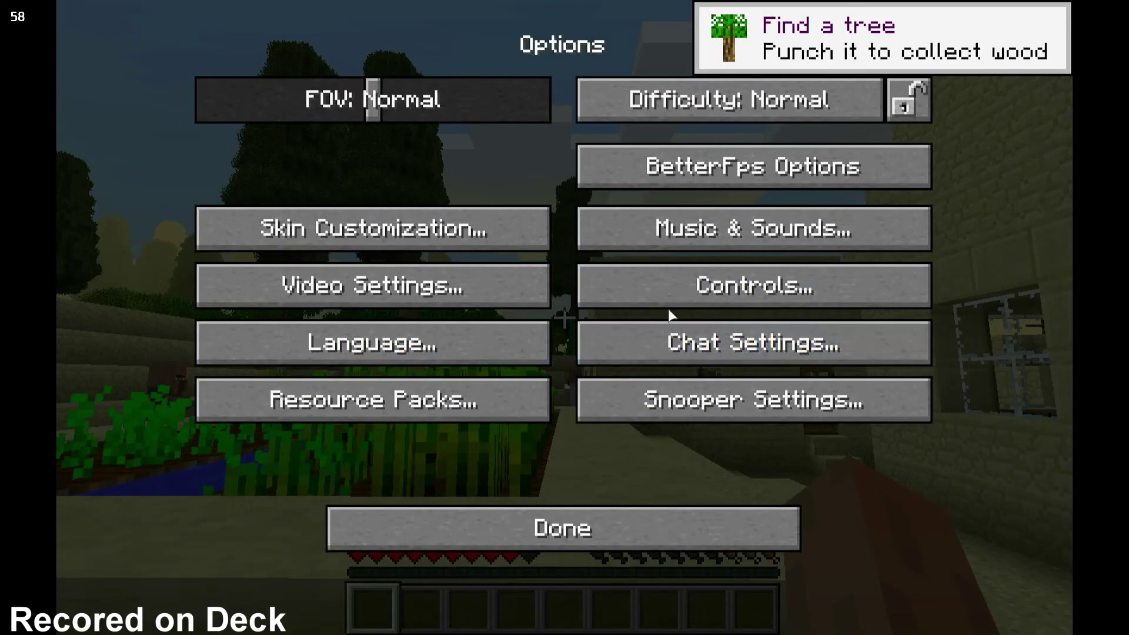
click(669, 289)
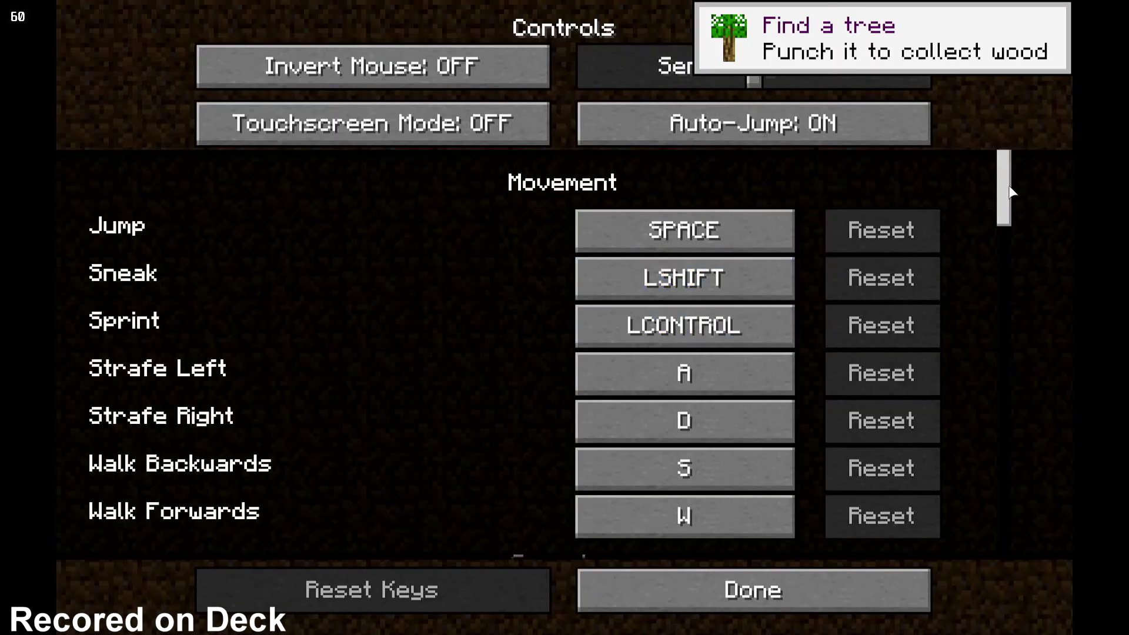
mouse_move(1009, 186)
mouse_down()
mouse_move(1047, 385)
mouse_move(1023, 179)
mouse_up()
click(757, 576)
click(587, 528)
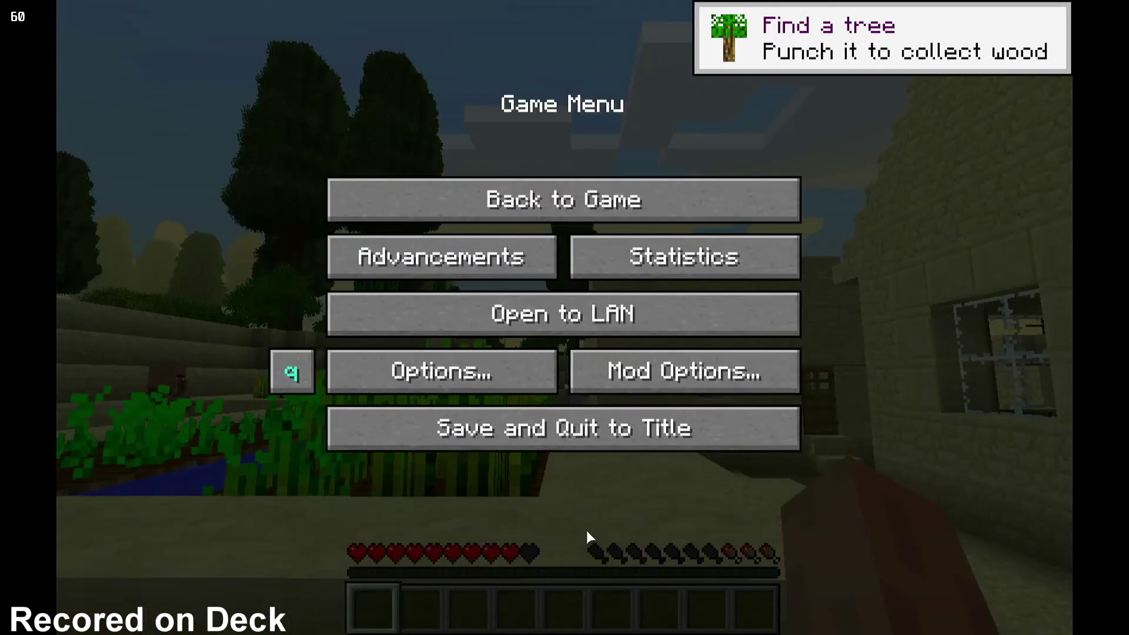
click(584, 216)
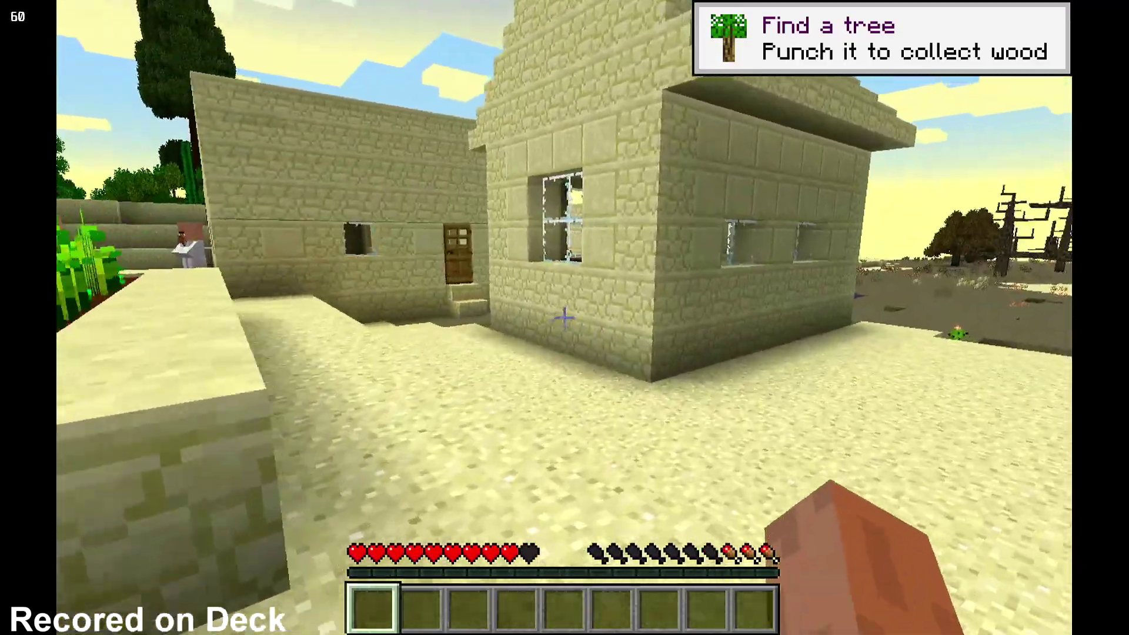
Step: Walk into the village and open the wooden doors of two sandstone houses
key(w)
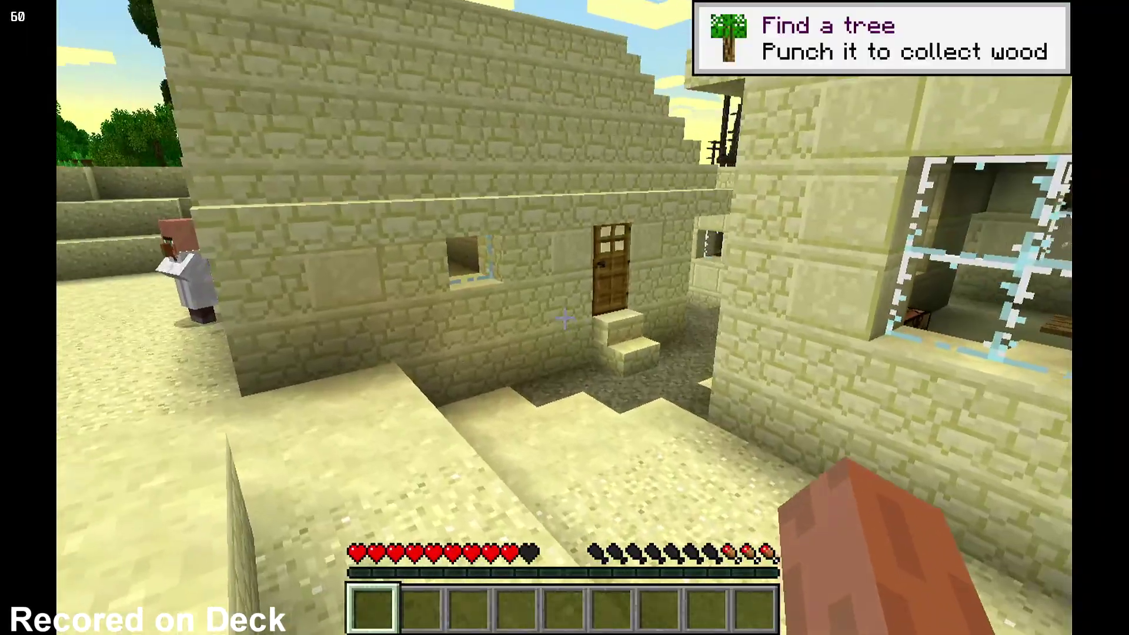
key(w)
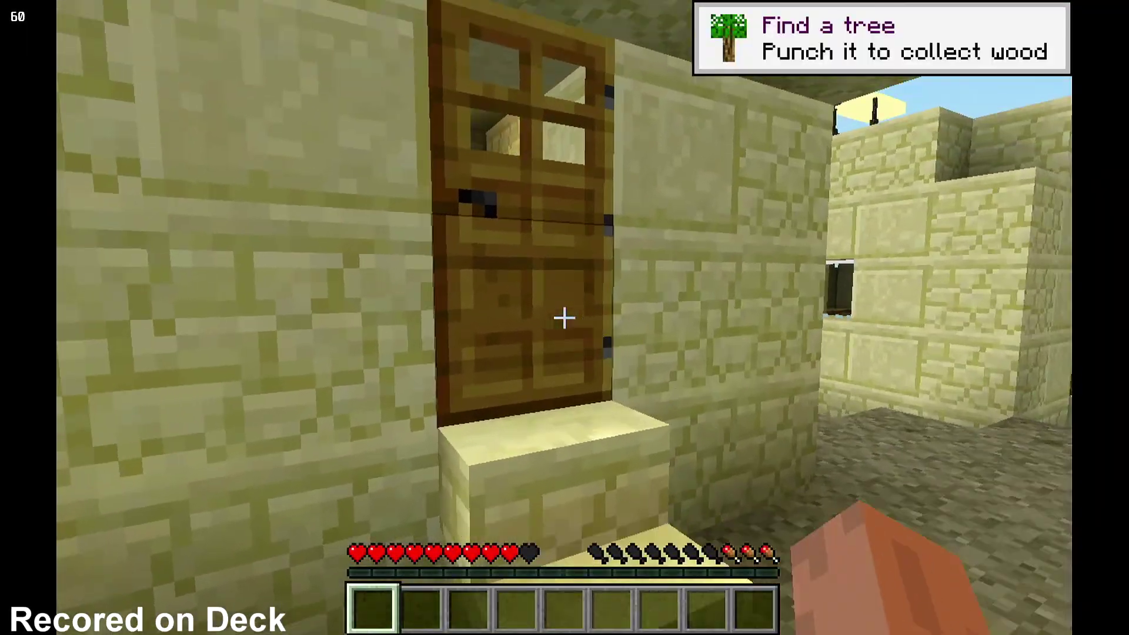
right_click(564, 318)
key(w)
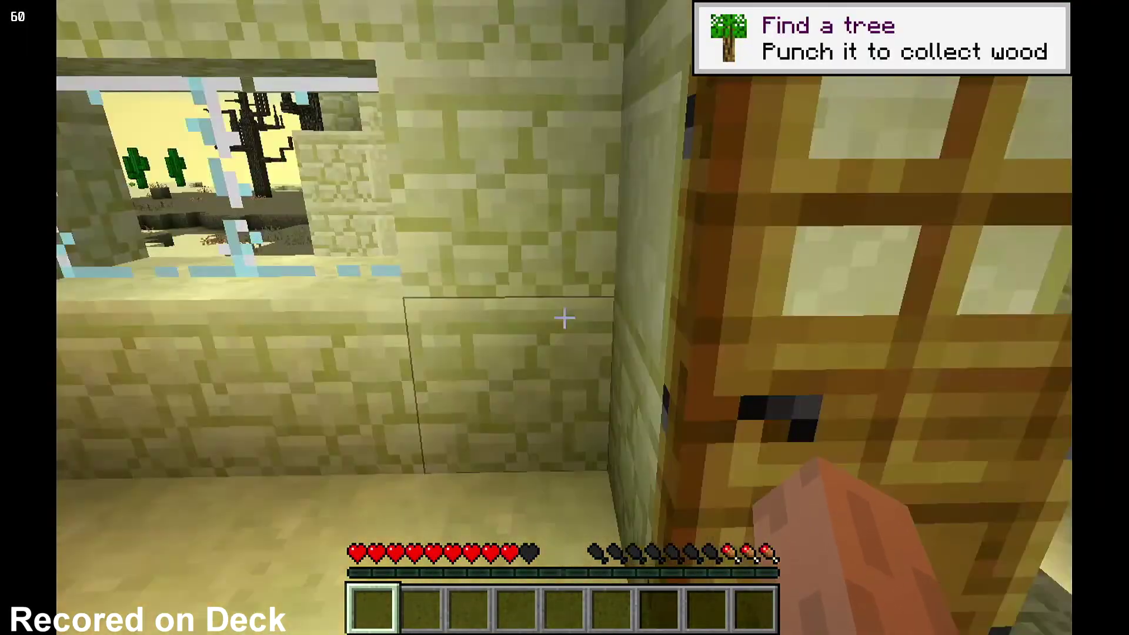
key(w)
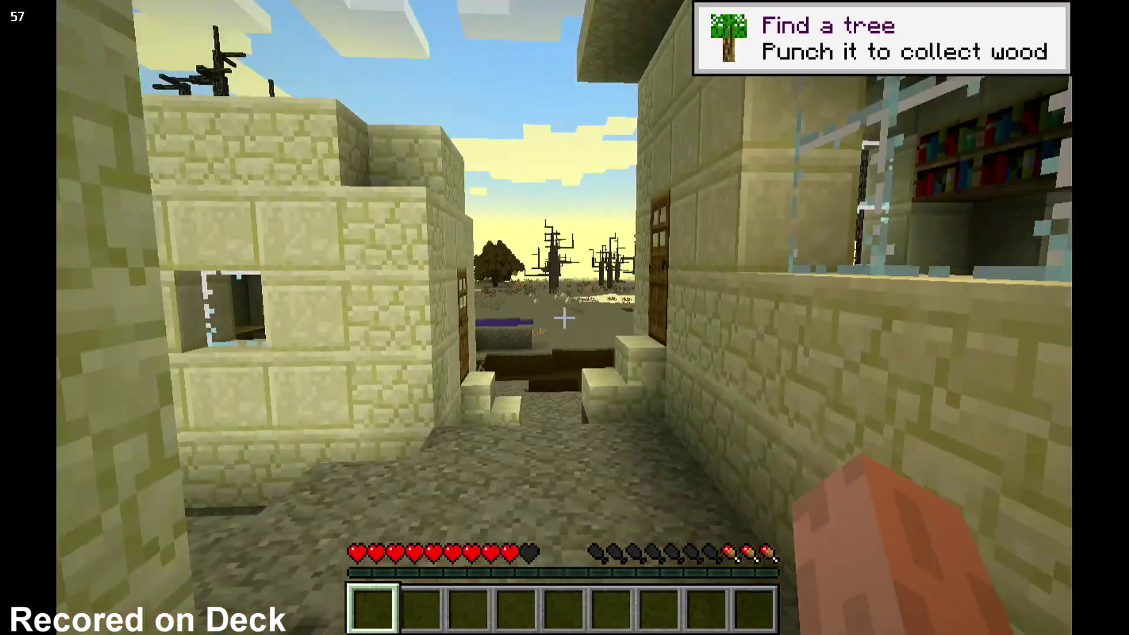
key(w)
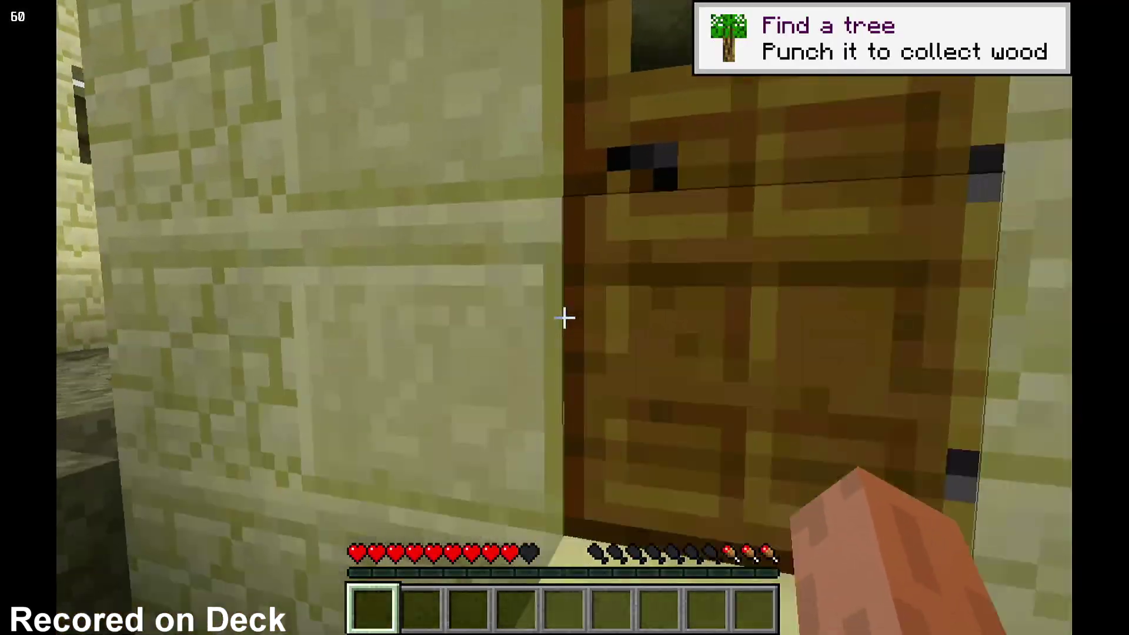
right_click(564, 317)
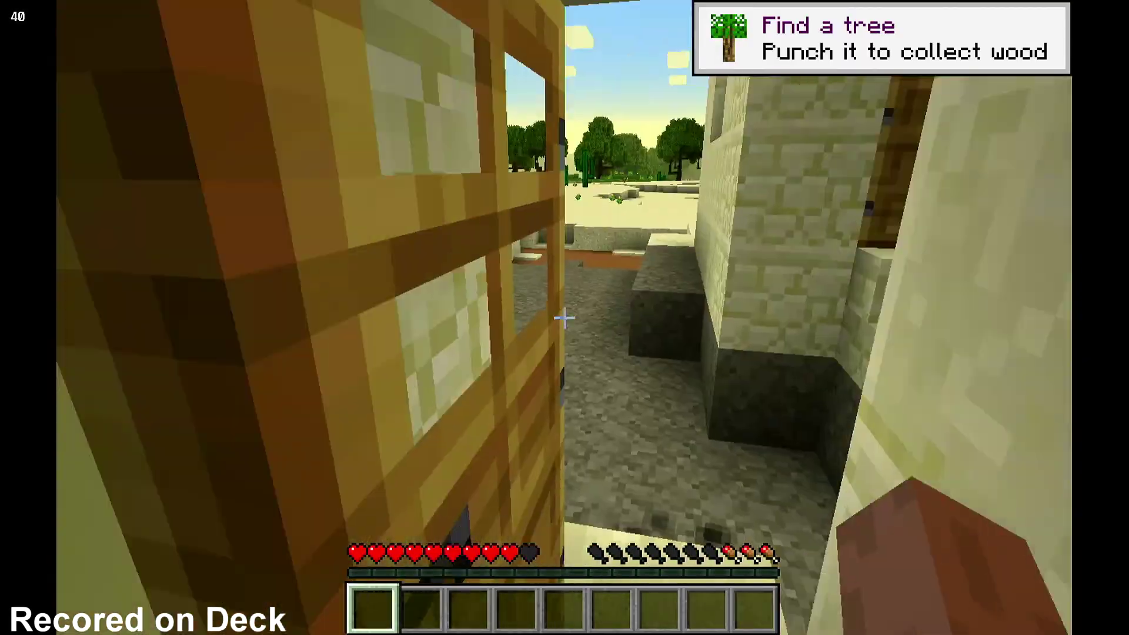
key(w)
Step: Walk past the orange pit into the dead-tree grove, then turn back toward the buildings
key(w)
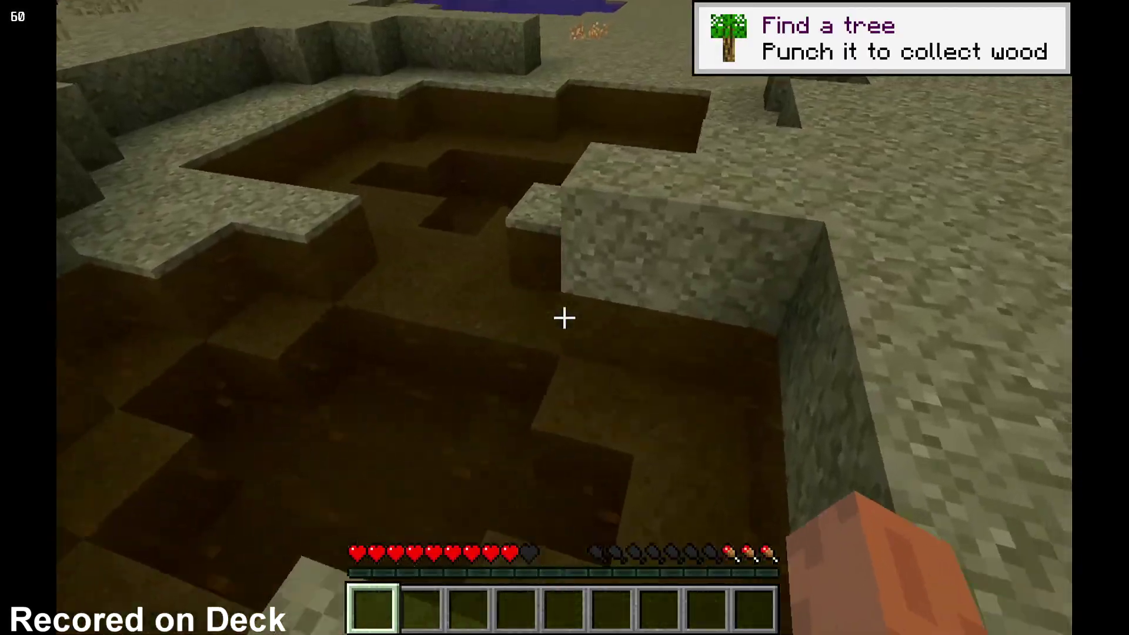
key(w)
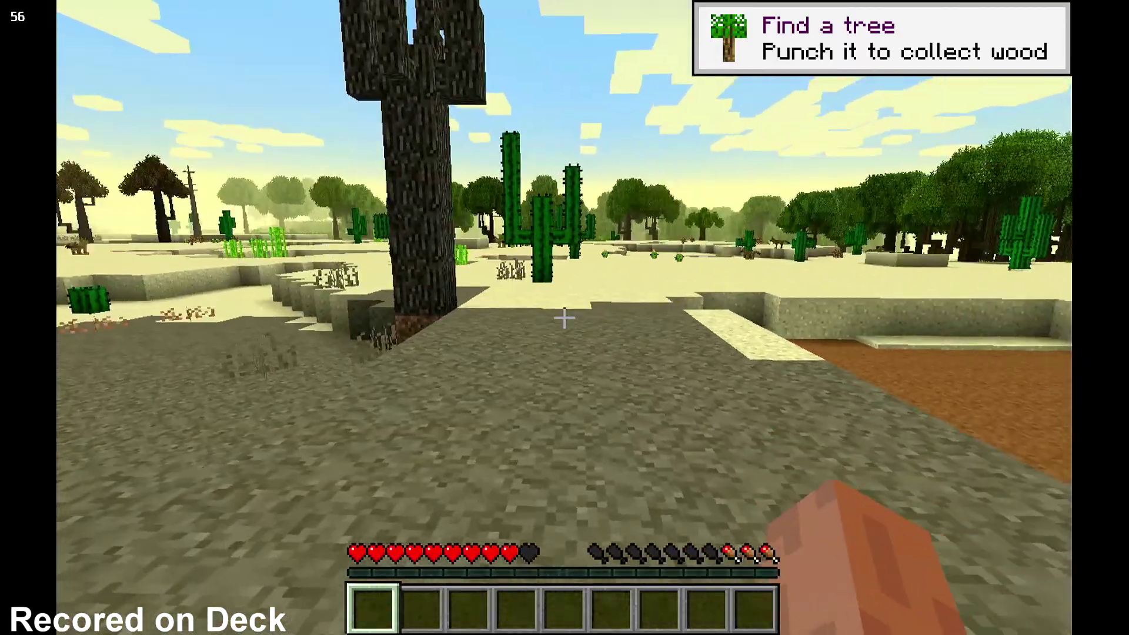
key(w)
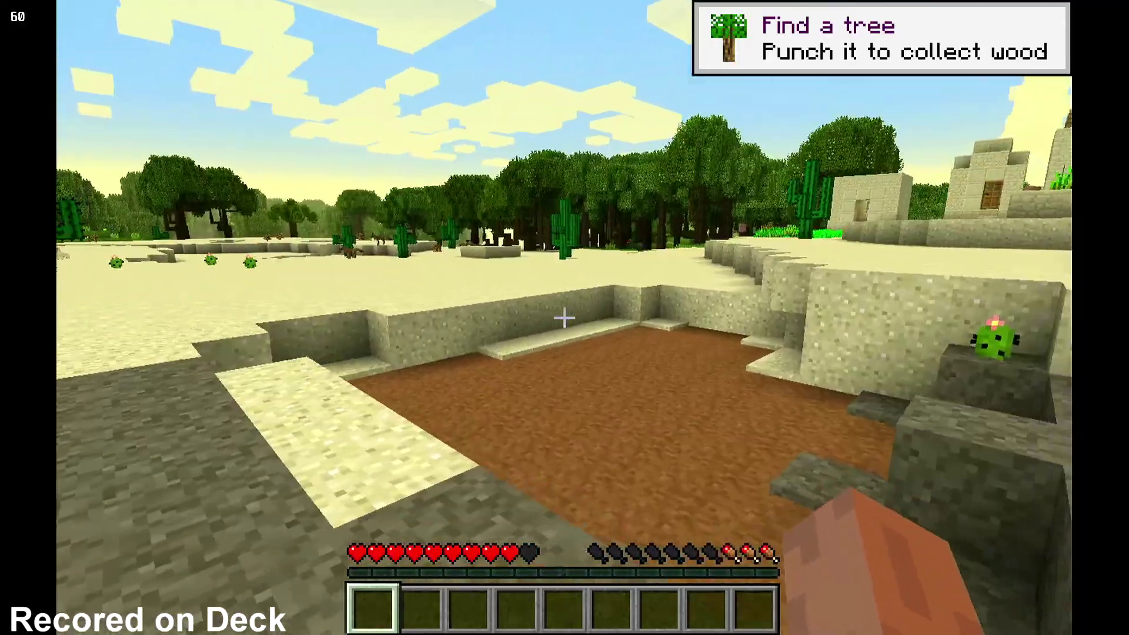
key(w)
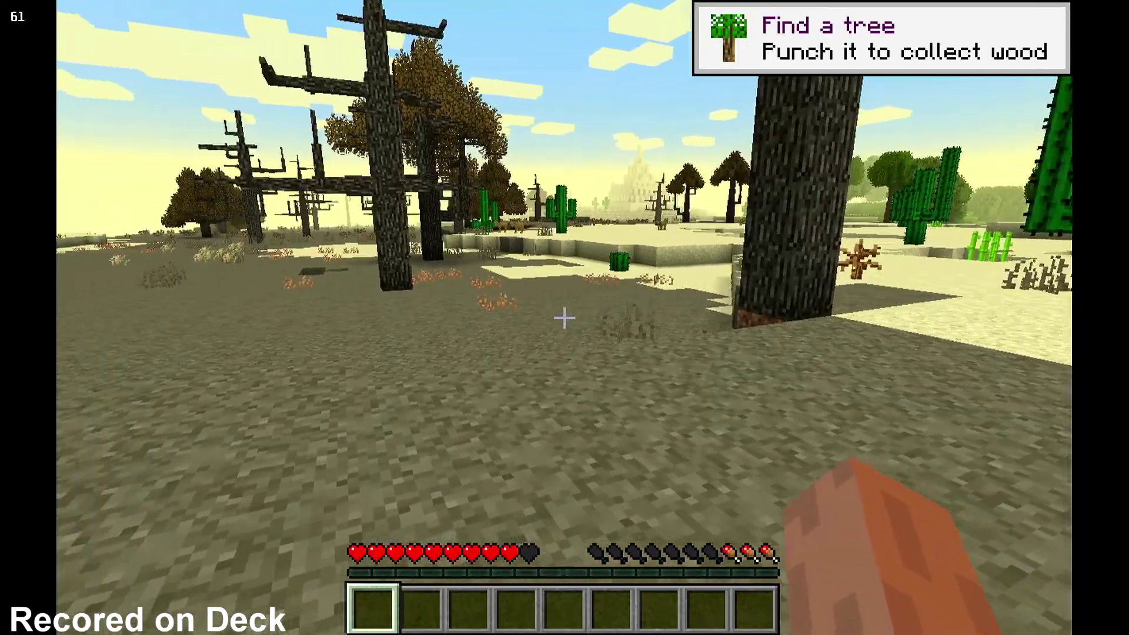
key(w)
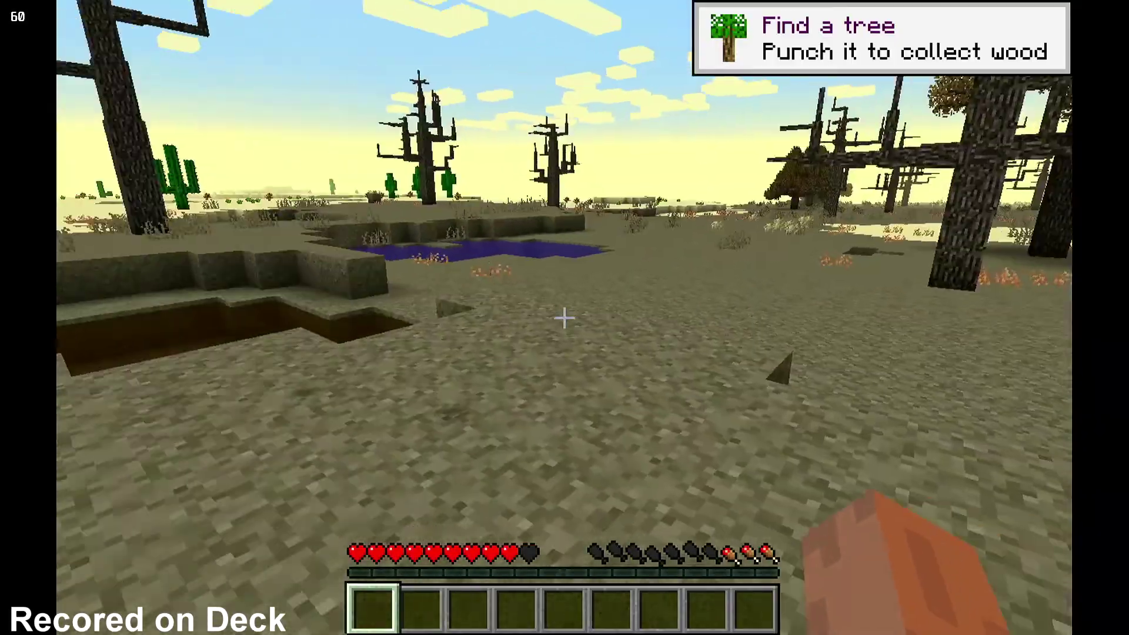
key(w)
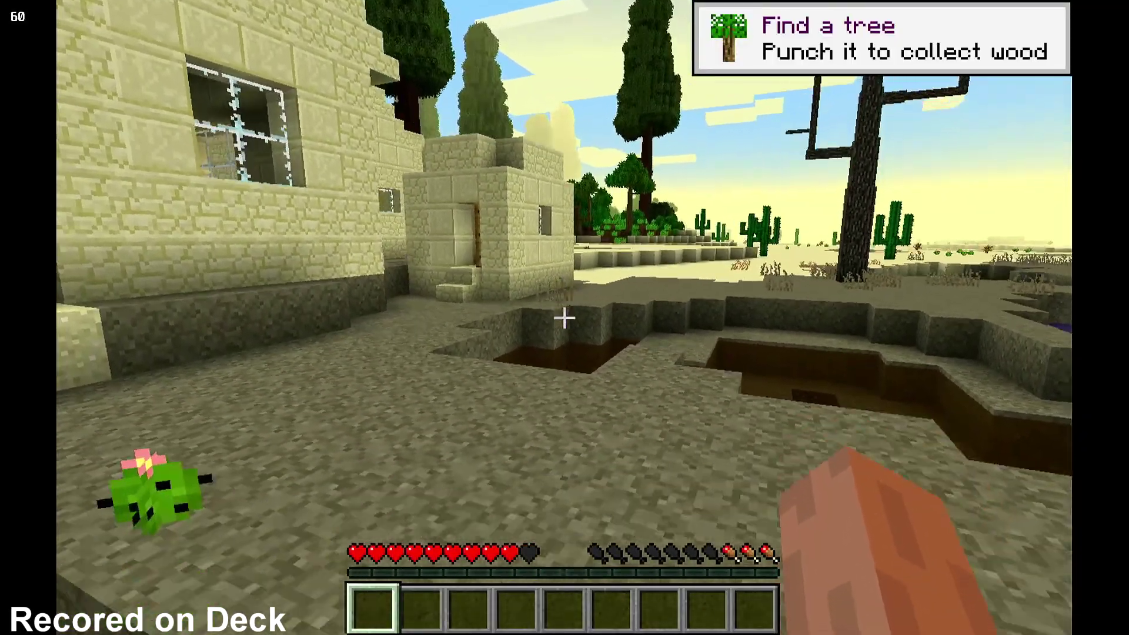
key(w)
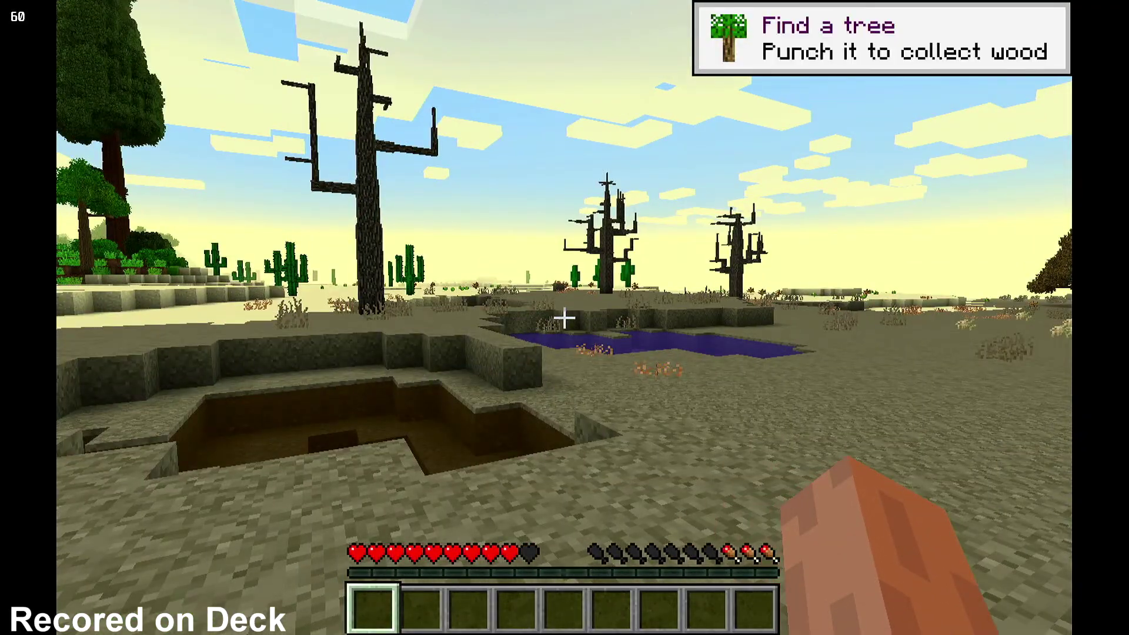
key(shift+Tab)
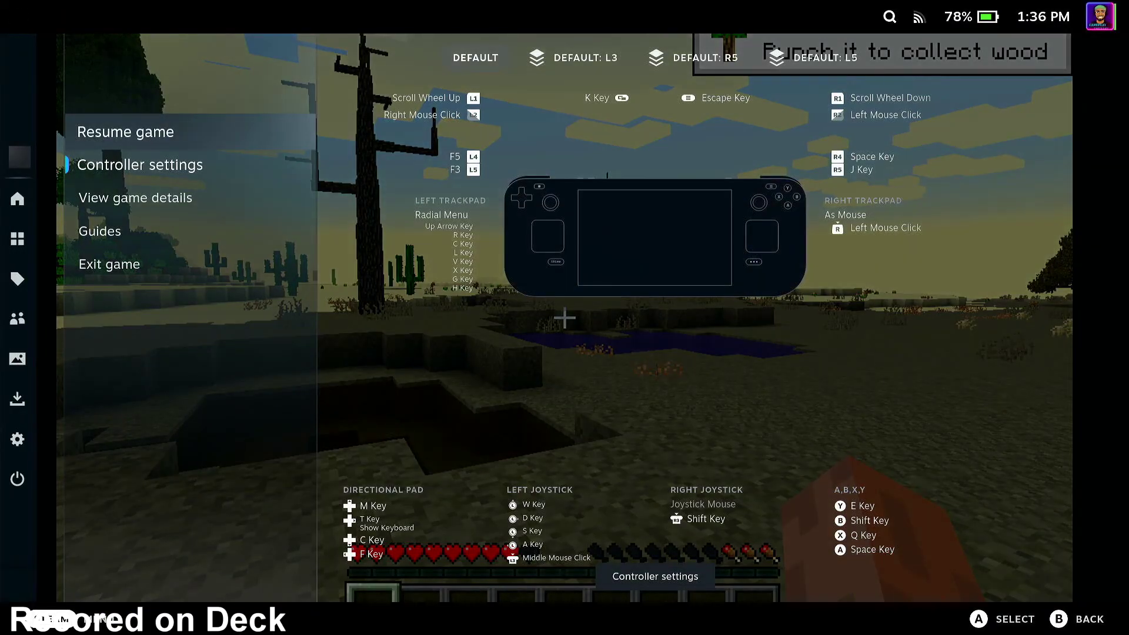
key(Return)
key(Return)
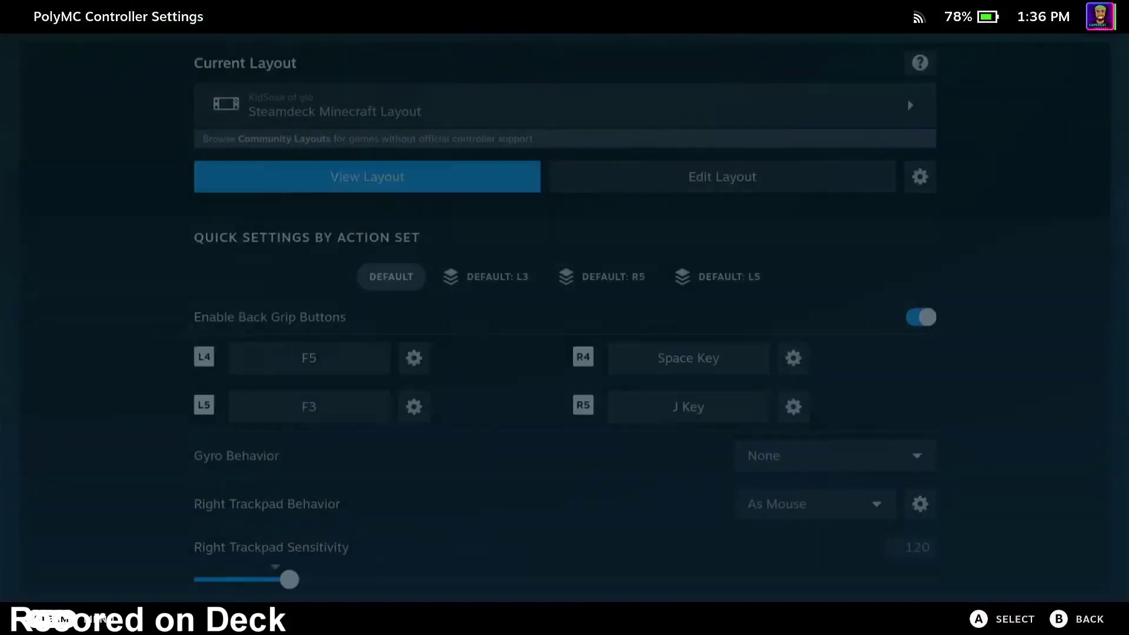
key(Up)
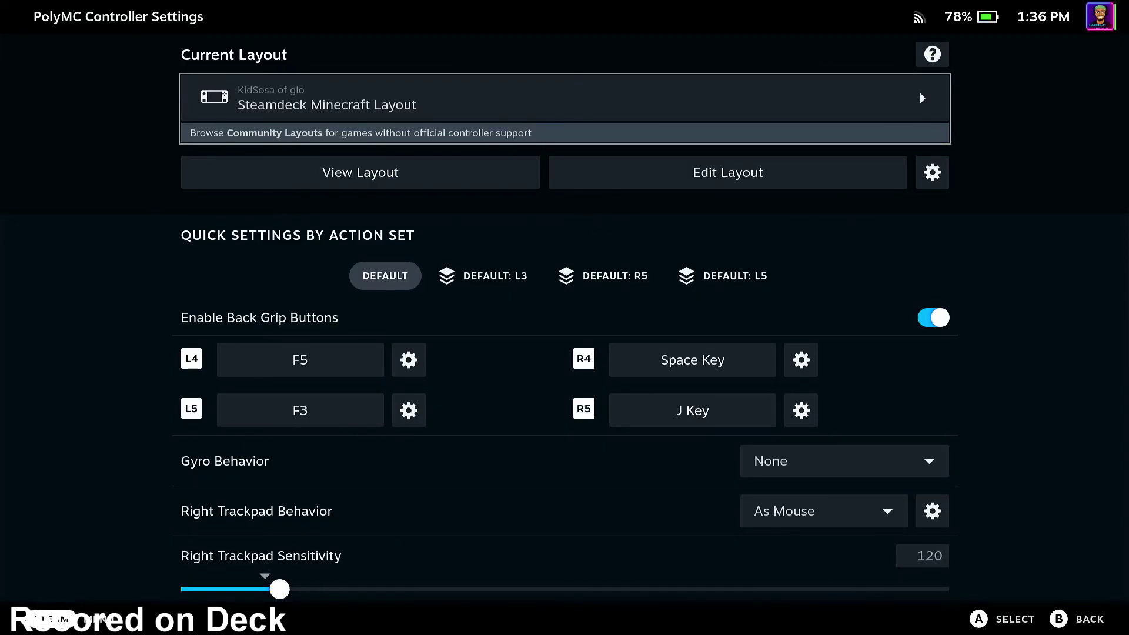
key(Down)
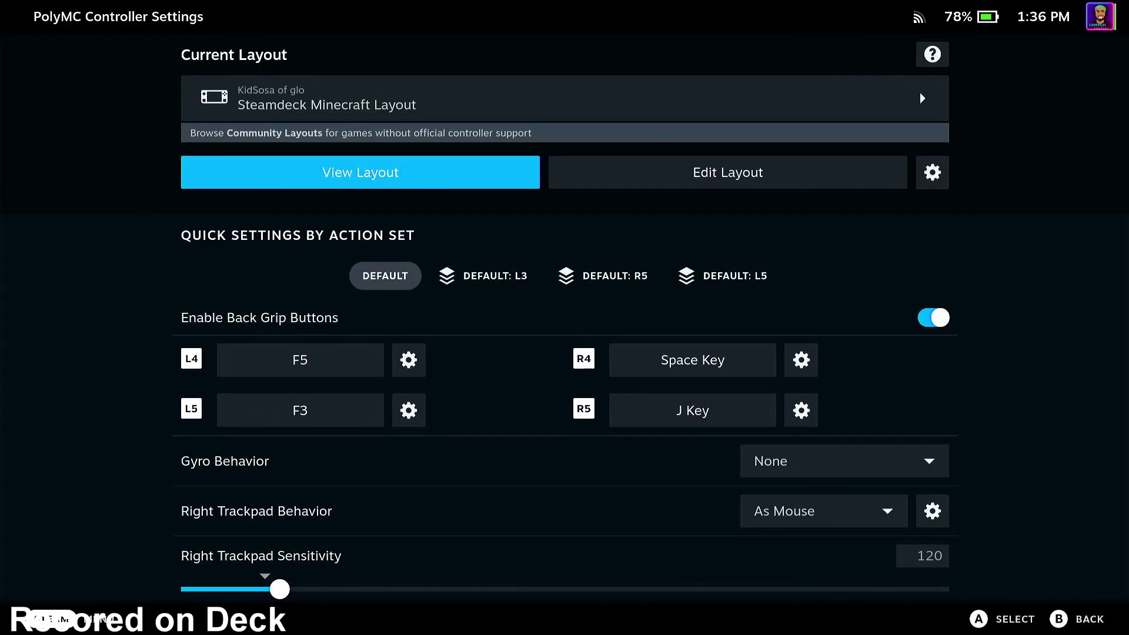
key(Right)
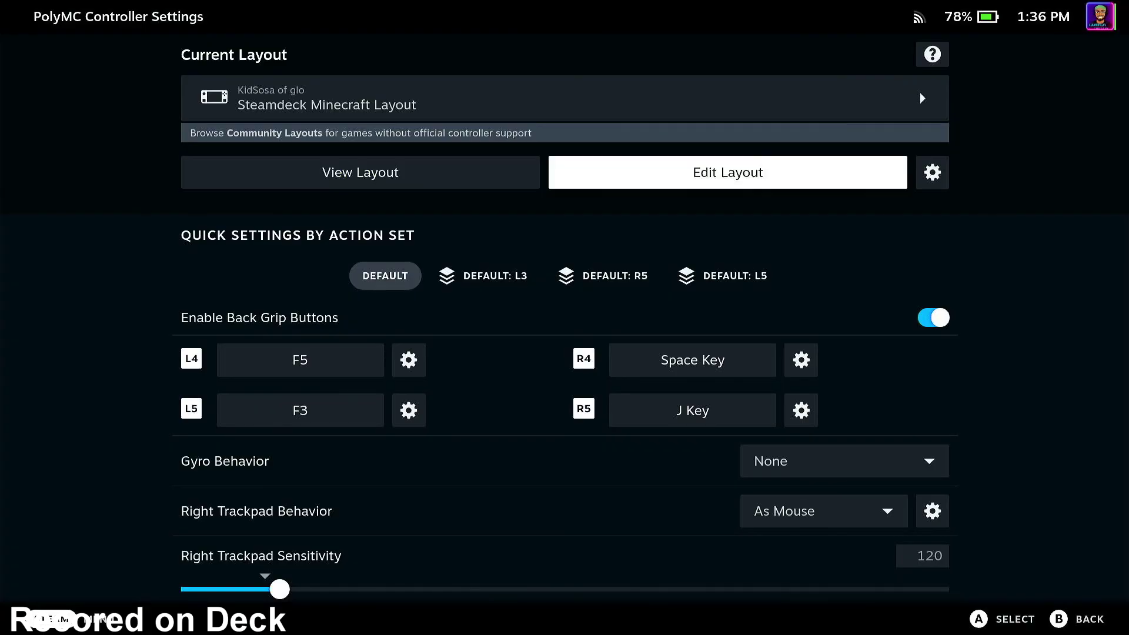
key(Left)
key(Return)
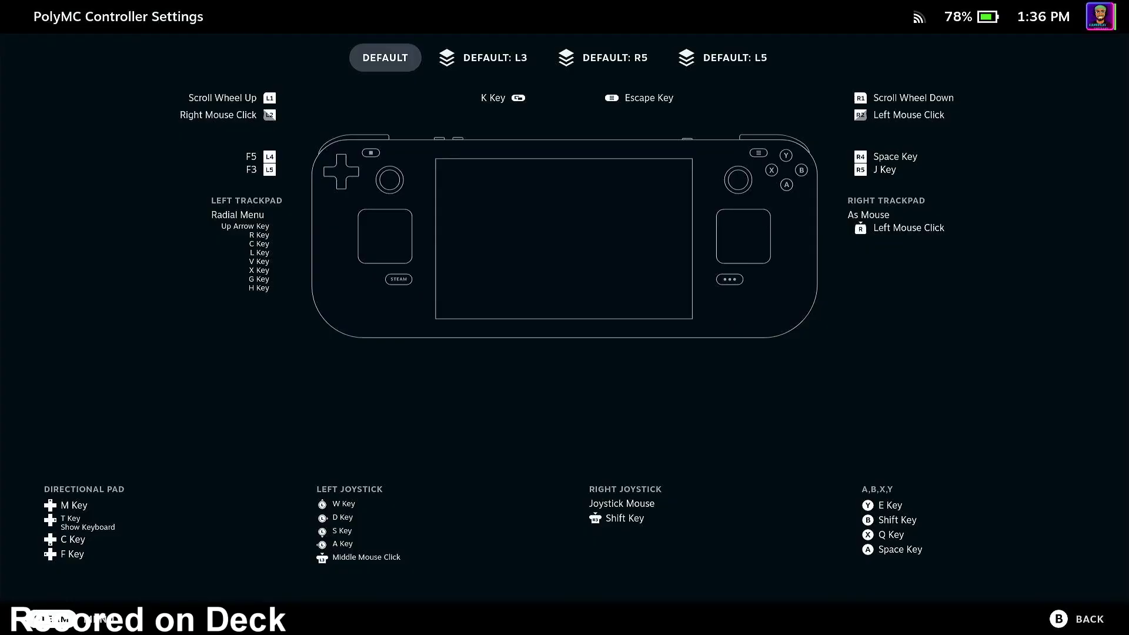
key(Escape)
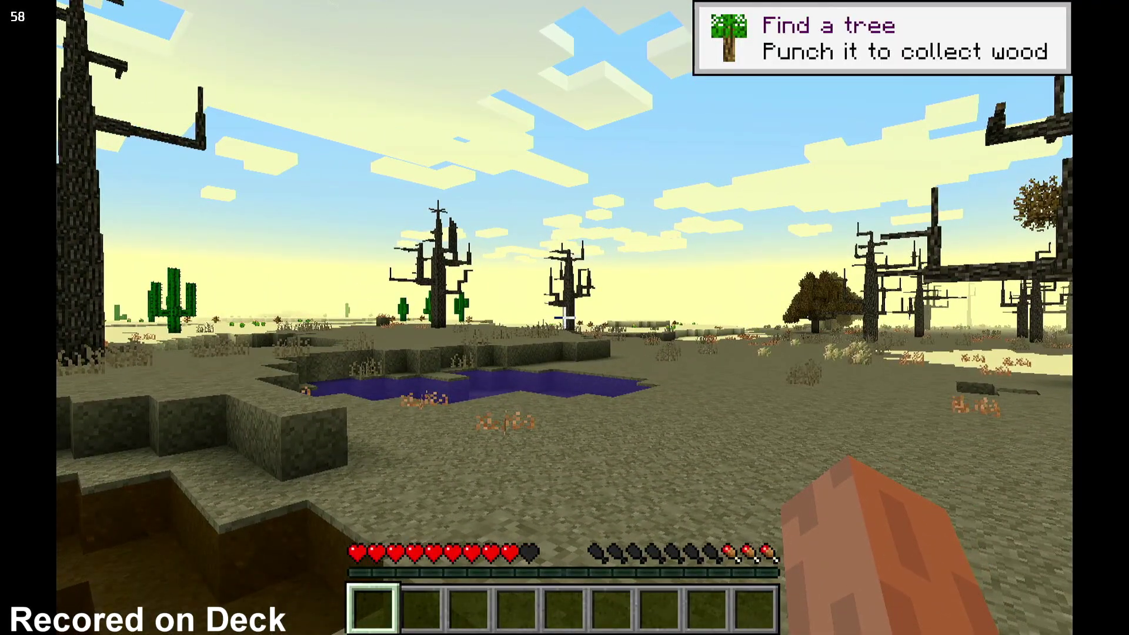
Step: Check the performance panel and Steam overlay, then Save and Quit to Title from the pause menu
key(ctrl+2)
key(ctrl+2)
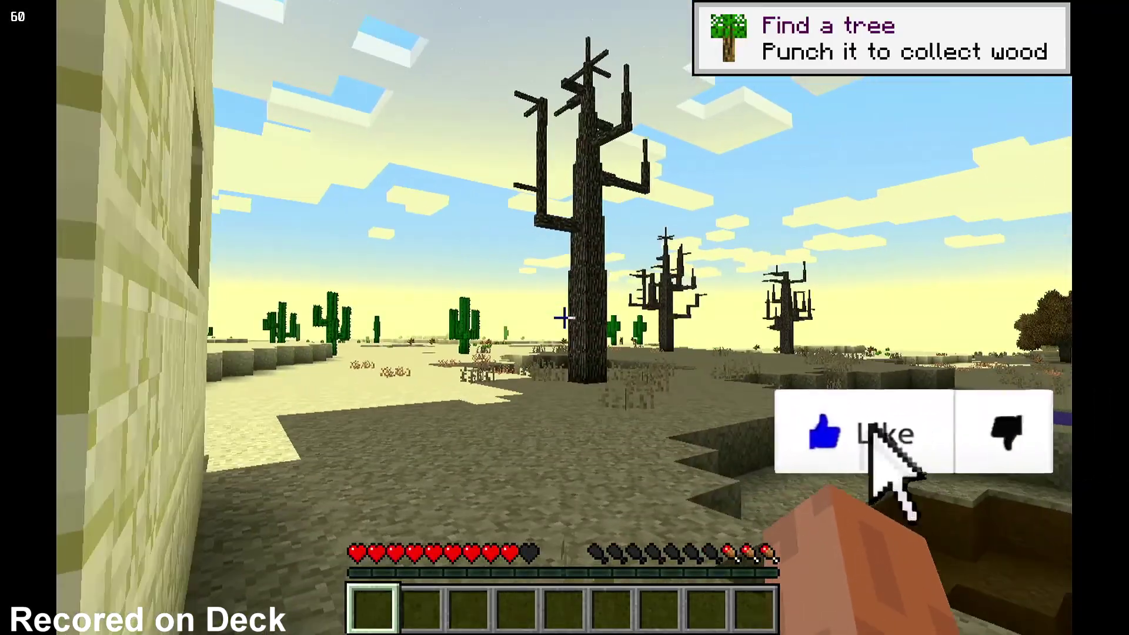
key(w)
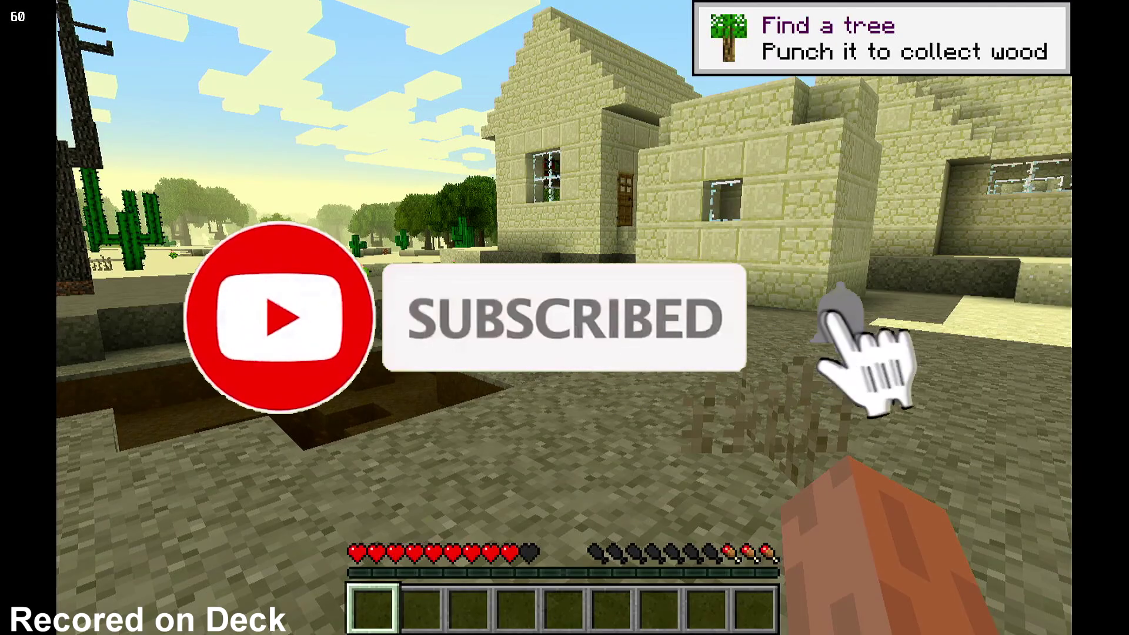
key(shift+Tab)
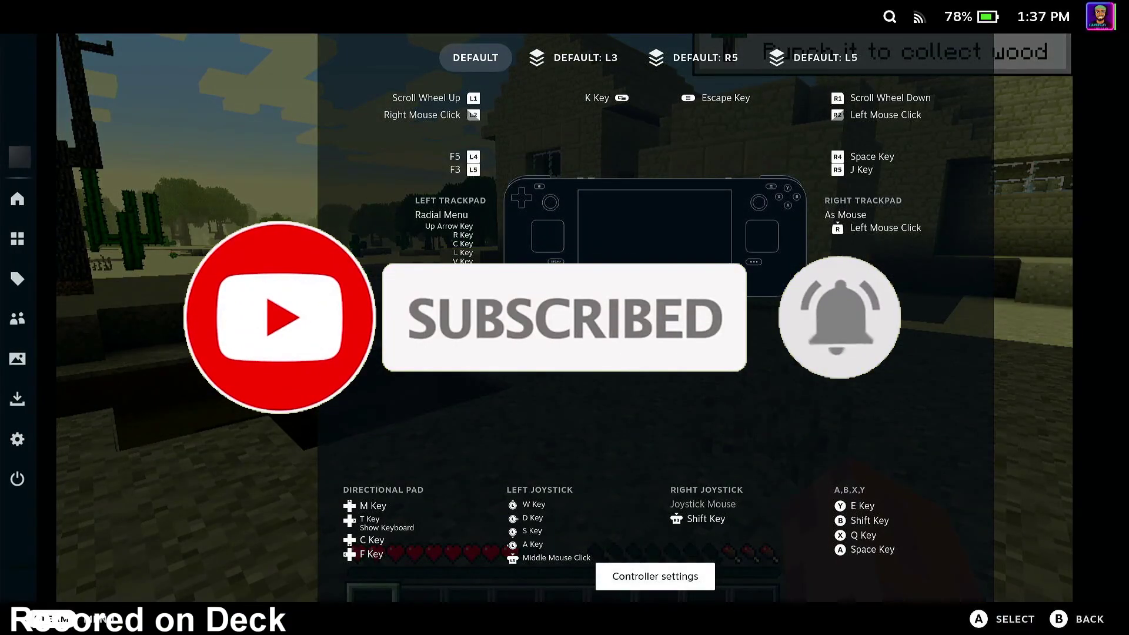
key(shift+Tab)
key(Escape)
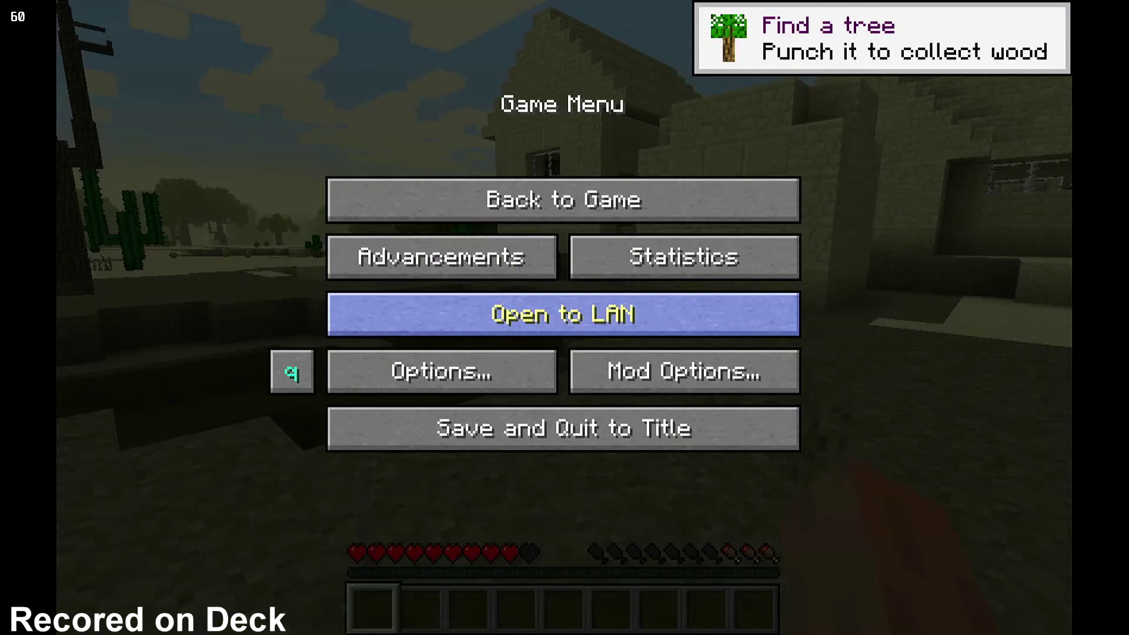
click(464, 428)
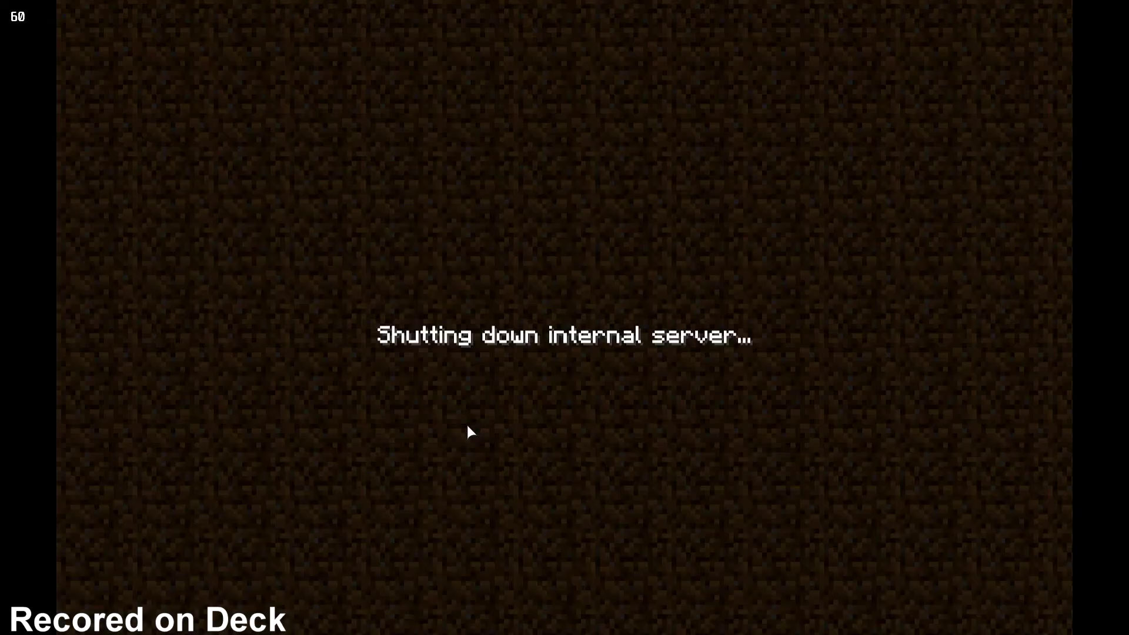